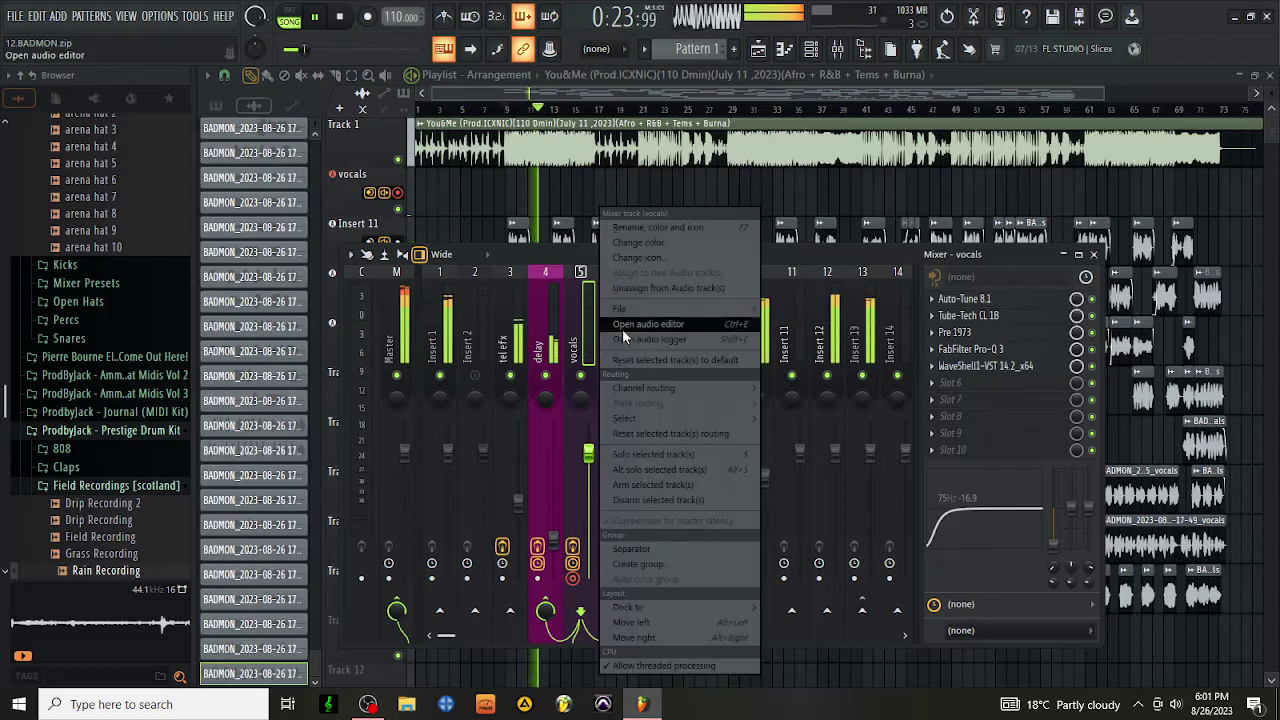
Reset the vocals mixer track to the Default state and select the lead vox track
mouse_move(636, 306)
click(320, 181)
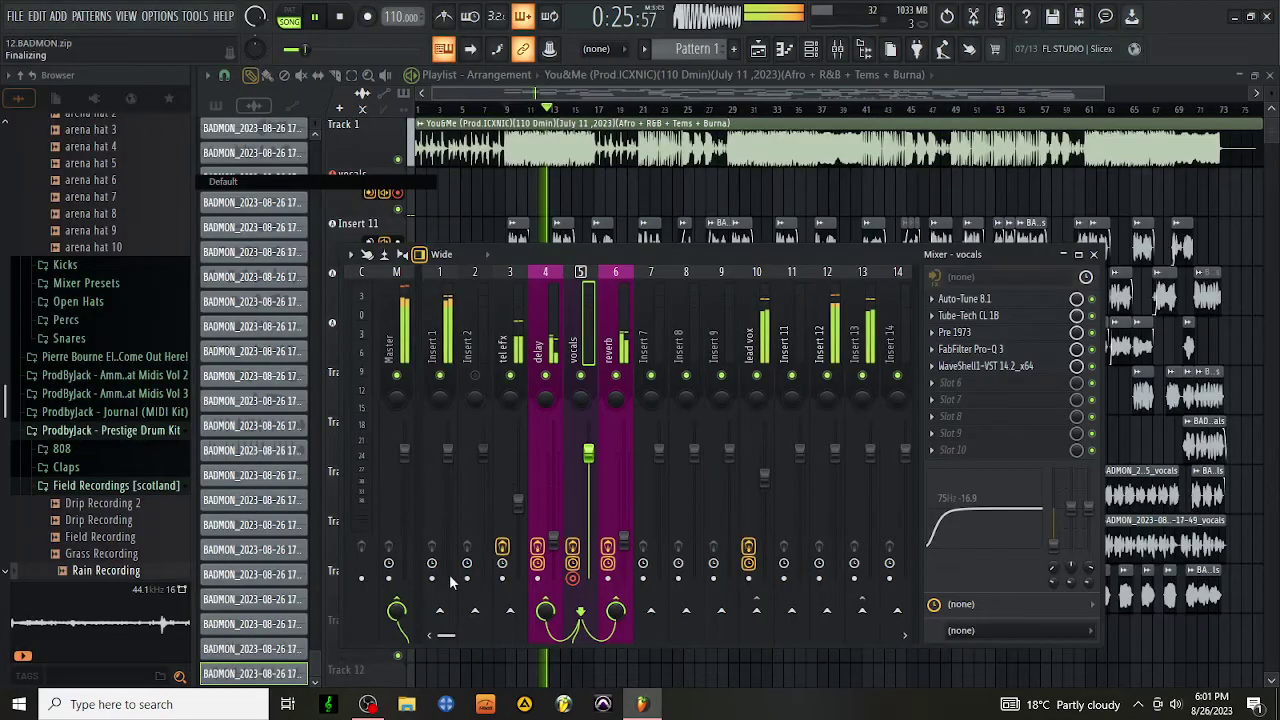
click(615, 609)
click(757, 340)
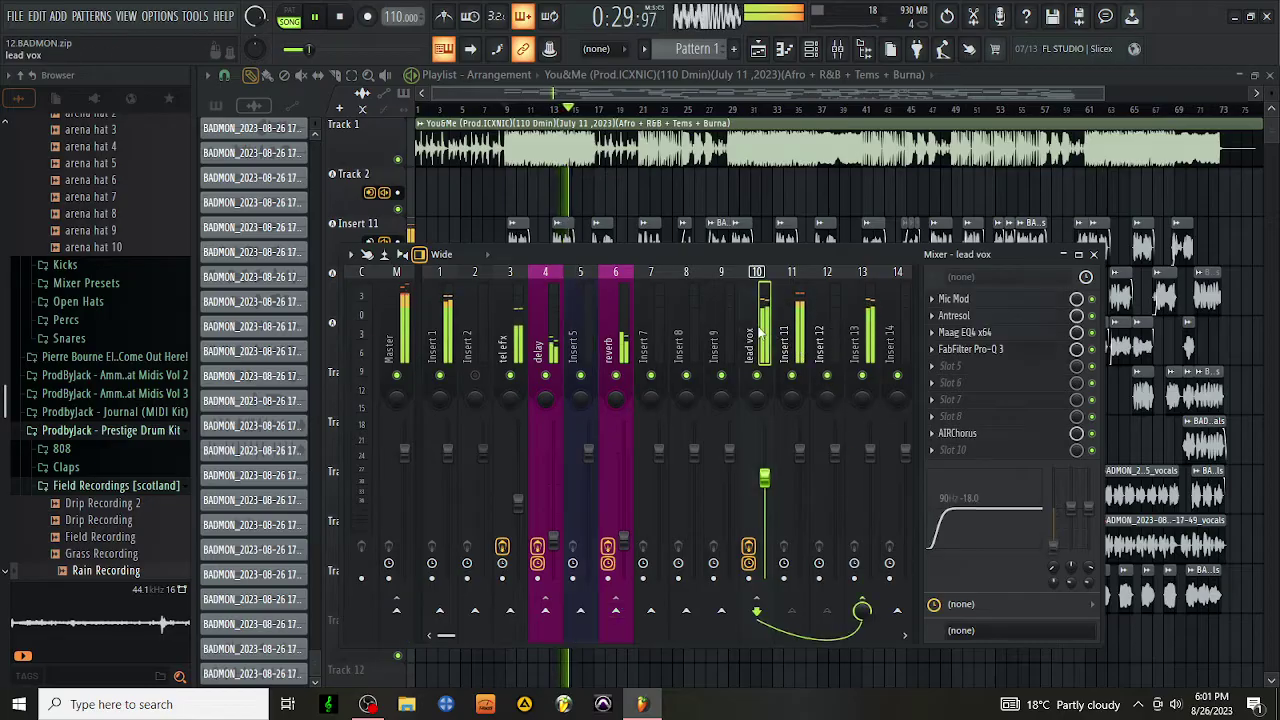
Replace Mic Mod in slot 1 of the lead vox track with AIRStereoWidth, keeping its default settings
click(960, 320)
mouse_move(950, 302)
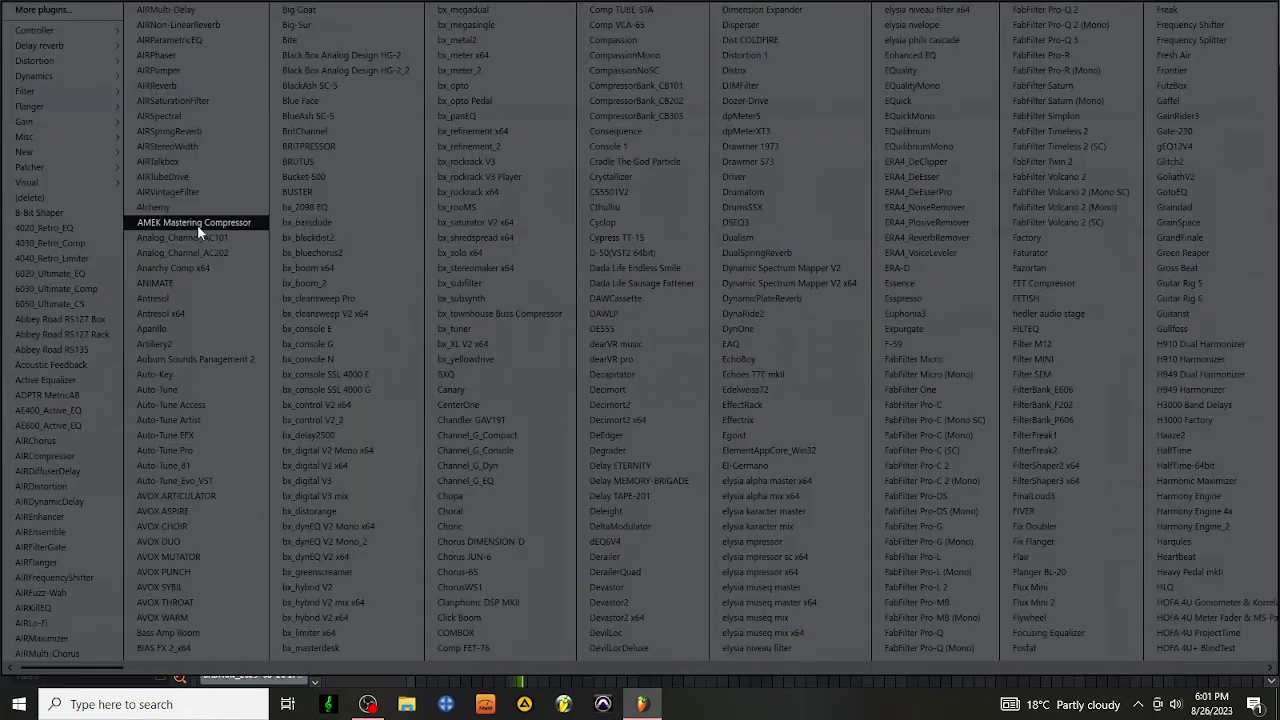
click(223, 150)
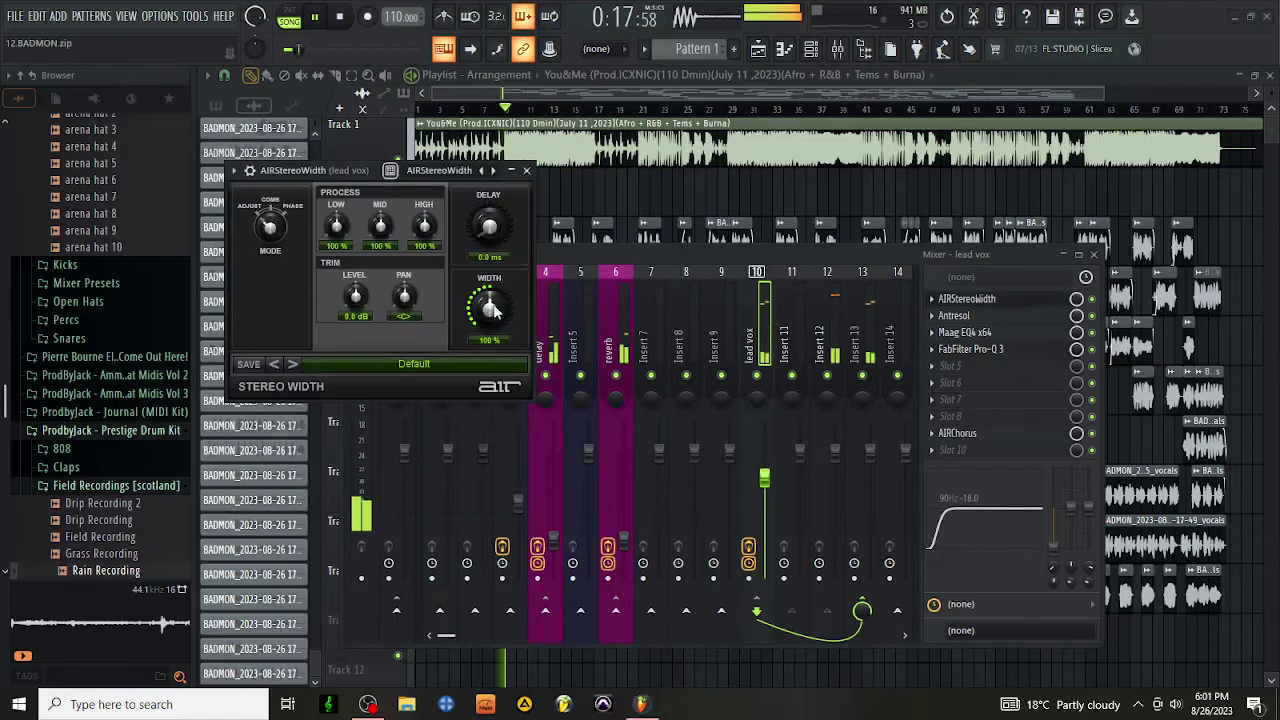
click(527, 171)
Reorder the lead vox effects so FabFilter Pro-Q 3 sits in slot 2, Maag EQ4 in slot 4 and Antresol in slot 5
drag(958, 316, 996, 351)
click(966, 349)
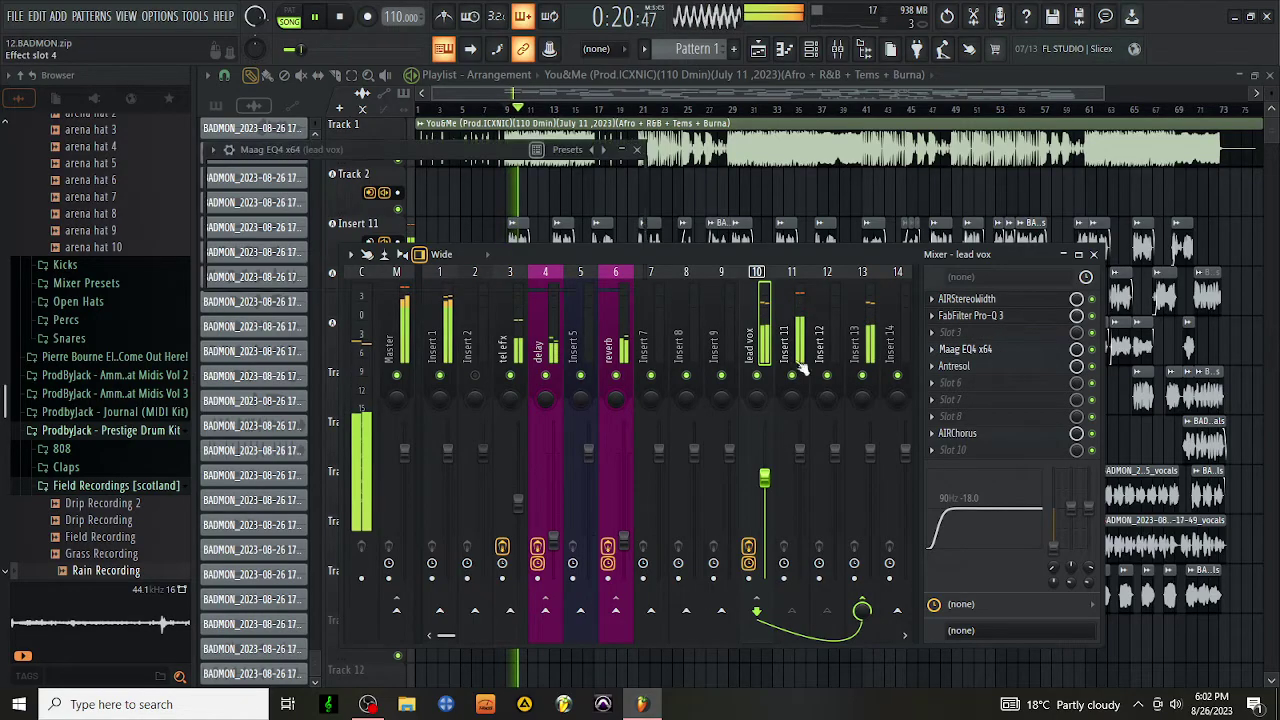
click(636, 149)
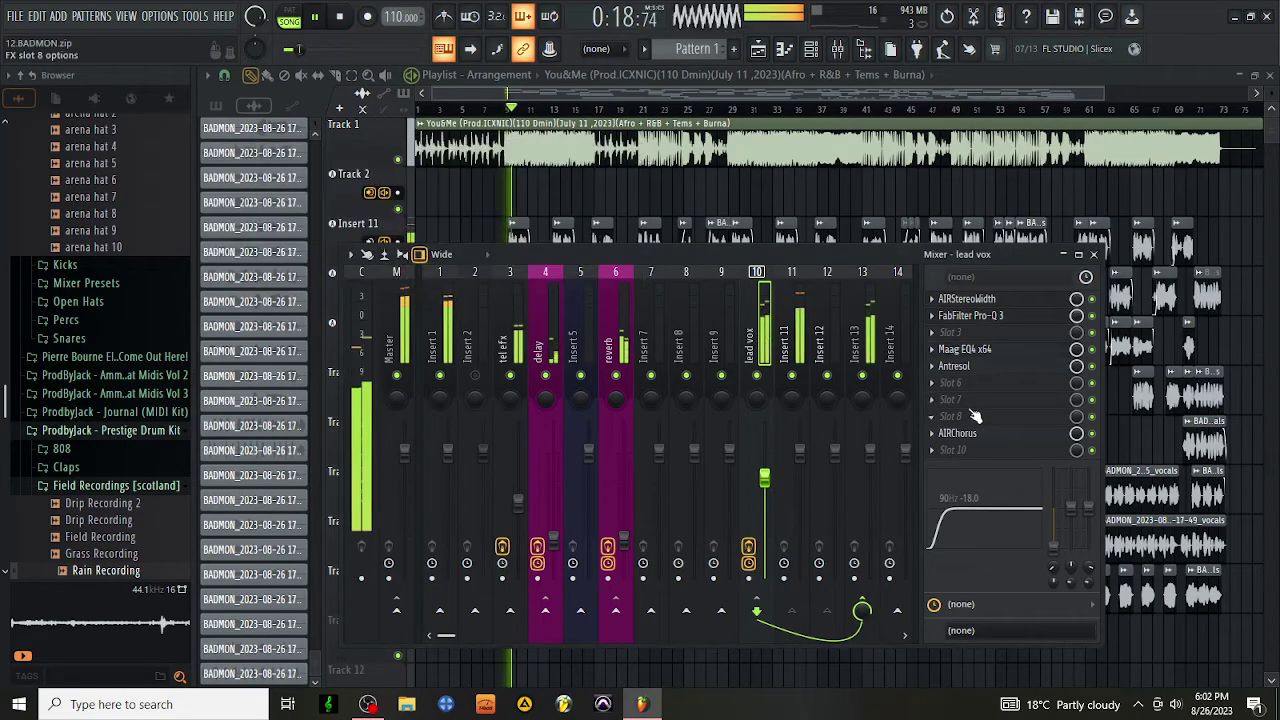
Load WaveShell1-VST 14.2_x64 into slot 3 of the lead vox track and choose StudioRack as its plugin
click(950, 334)
scroll(1061, 593, down, 6)
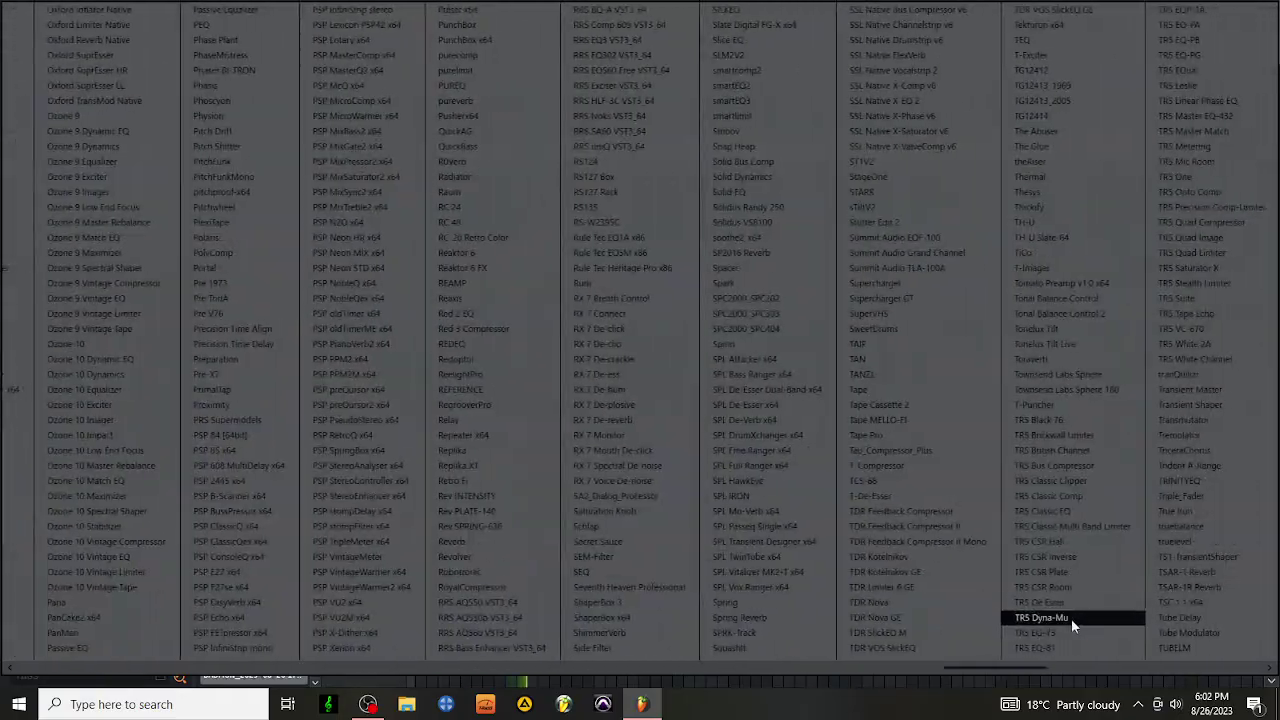
click(1069, 645)
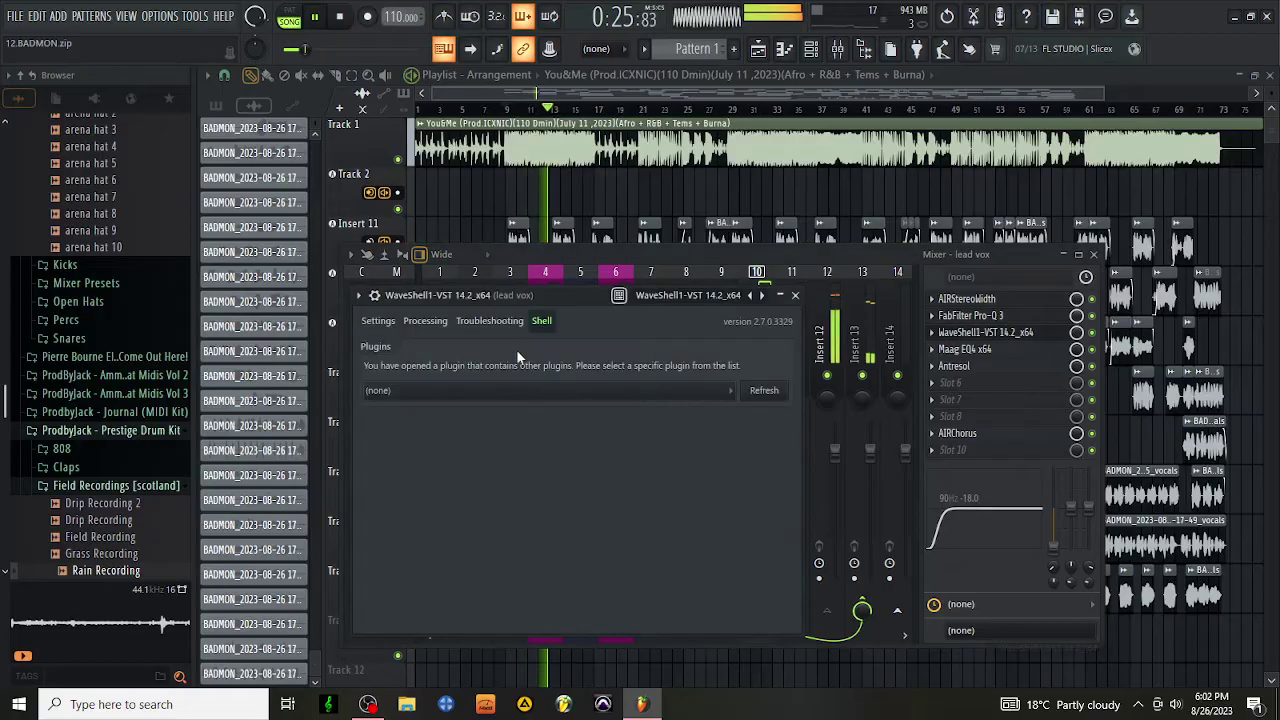
click(522, 392)
click(503, 439)
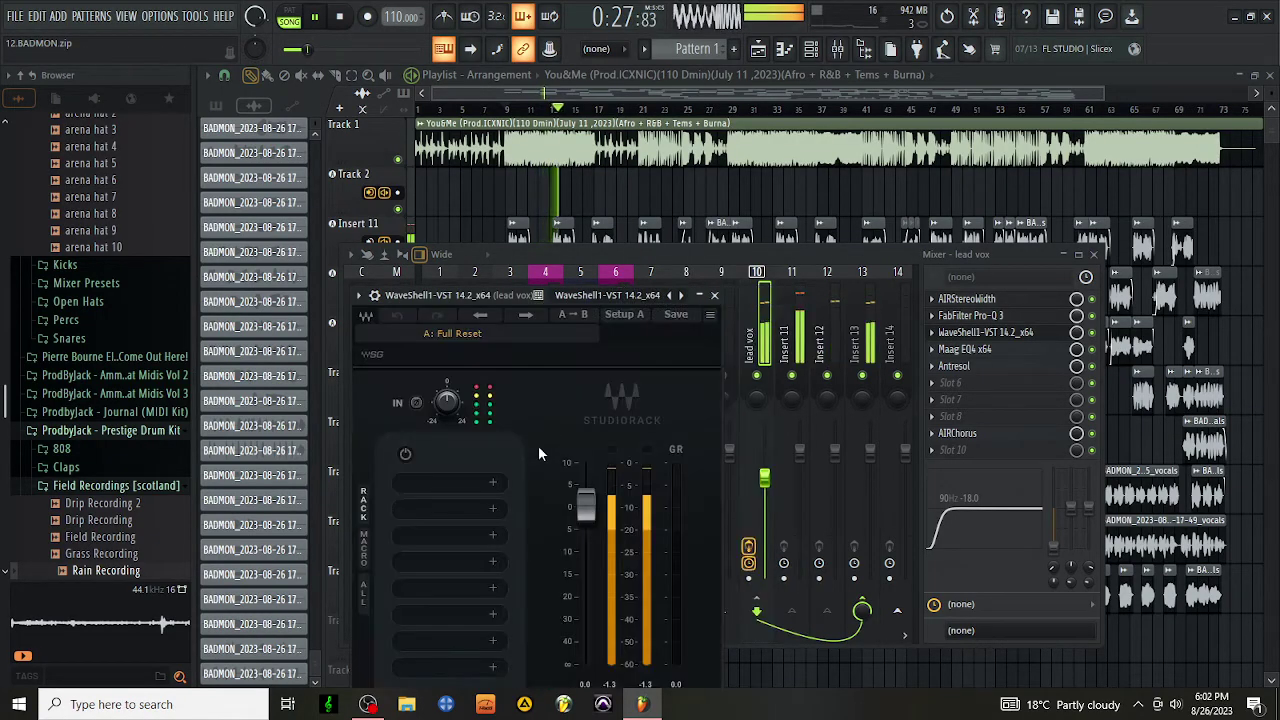
Add the NS1 noise suppressor to the first StudioRack slot and set its suppression fader to 8.0
click(446, 468)
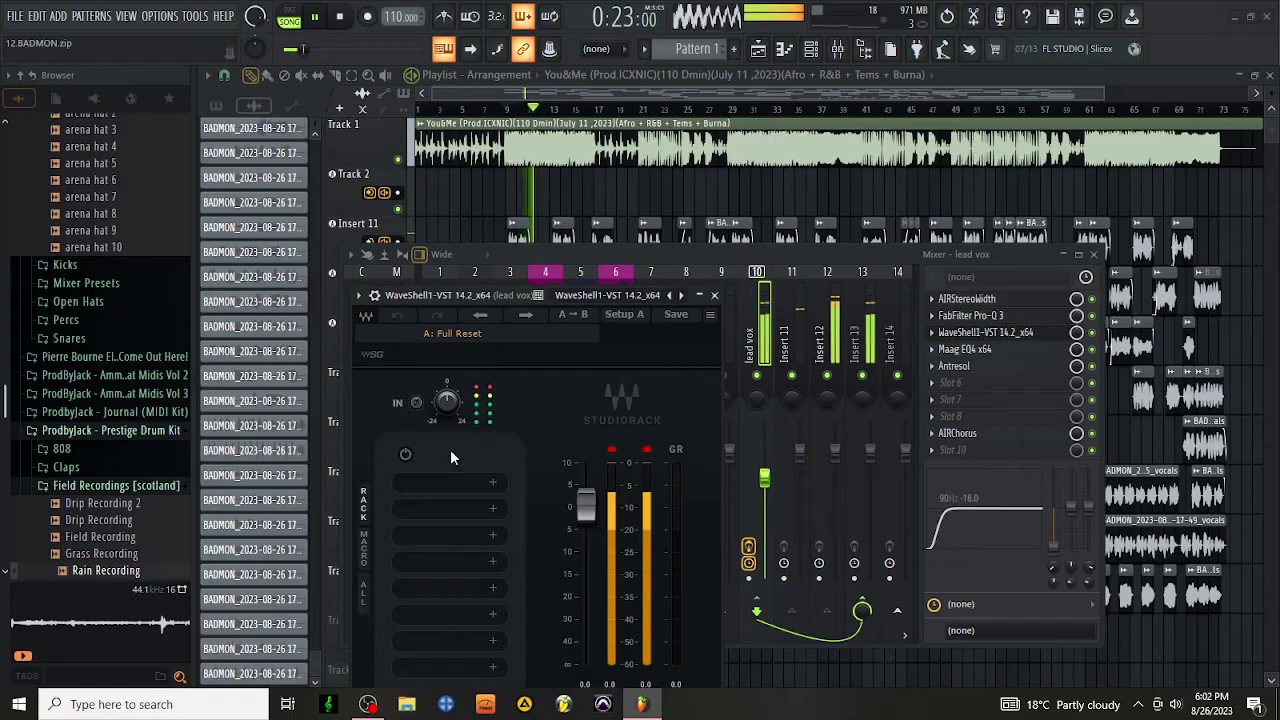
text(NS1)
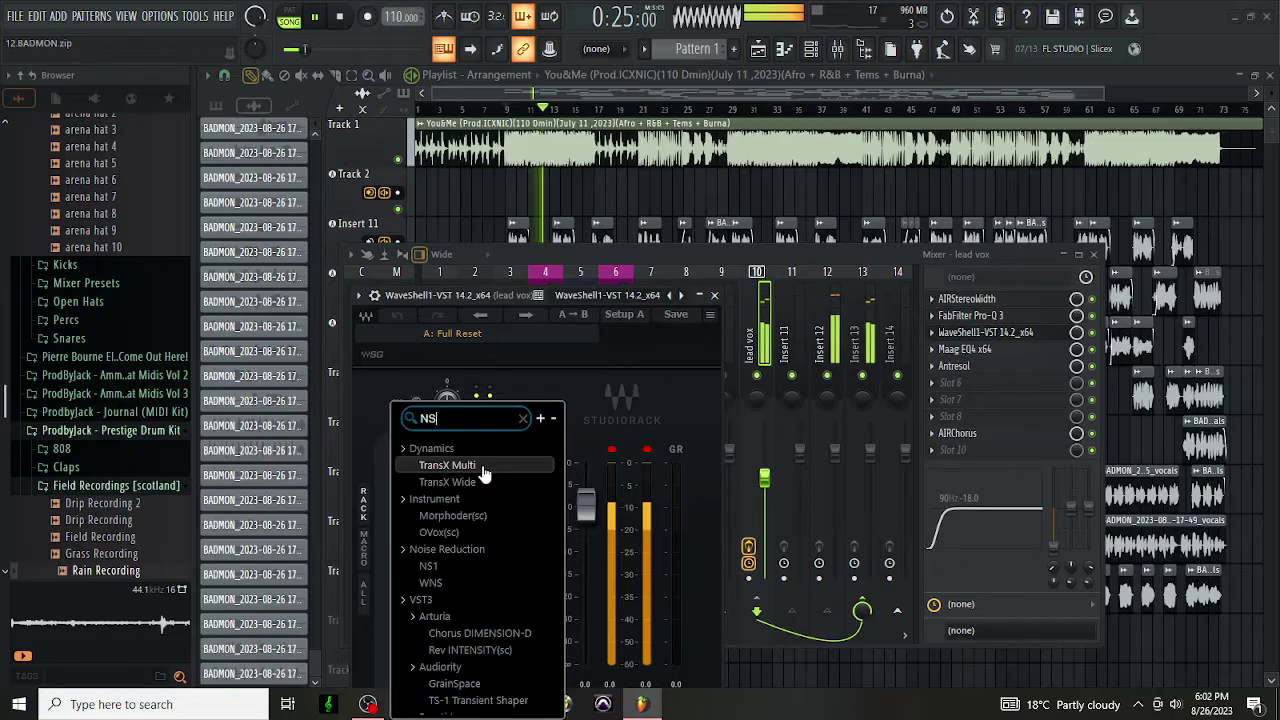
click(479, 468)
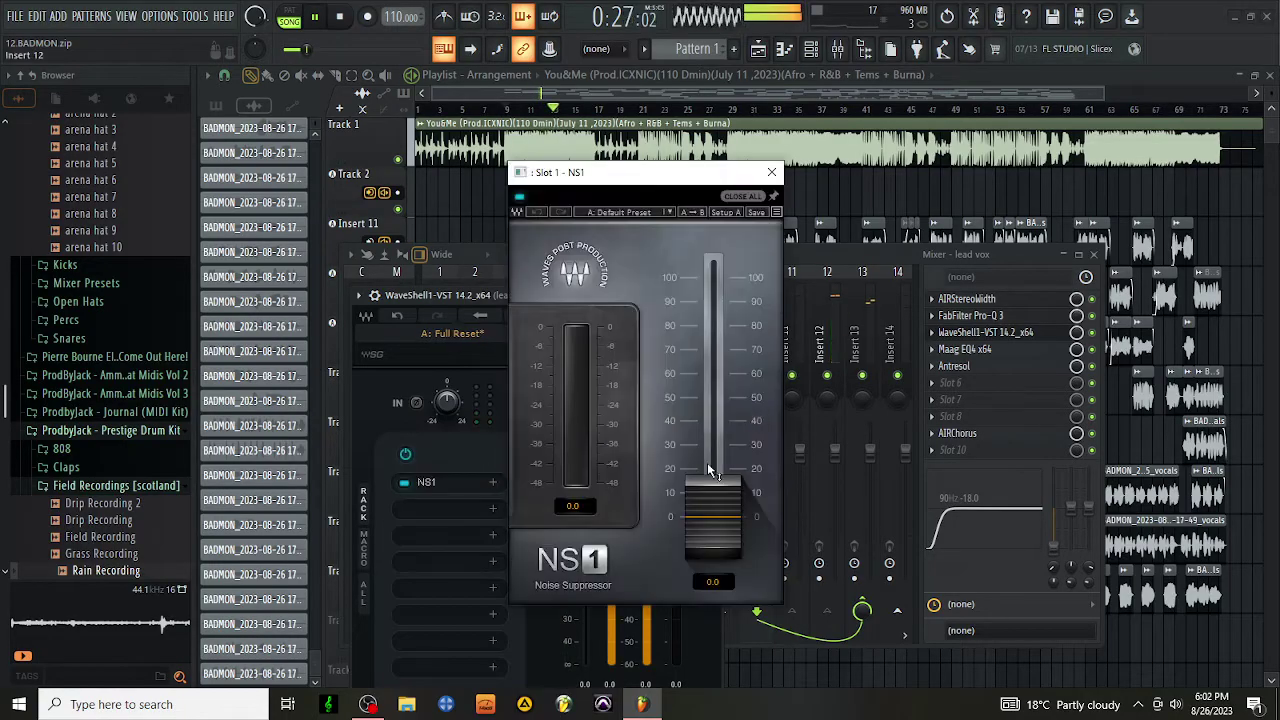
drag(707, 462, 712, 495)
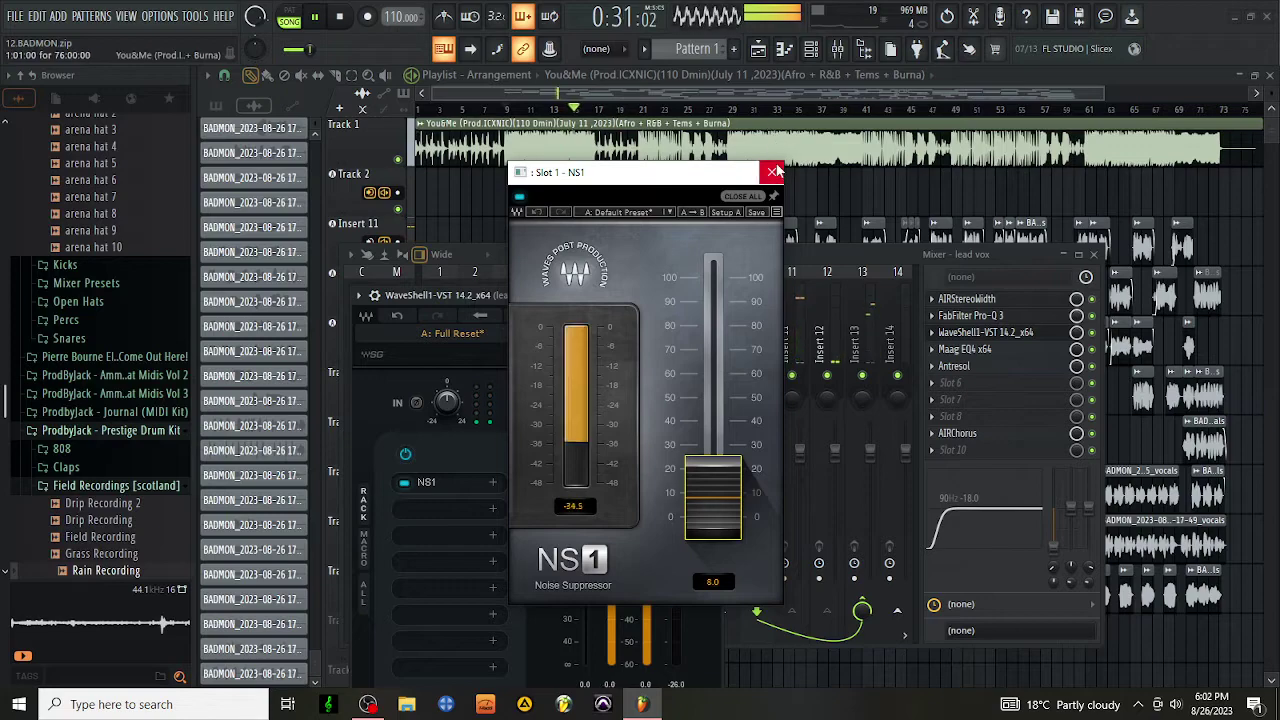
click(771, 172)
Save the project as the FL Studio song file 12.BADMON.flp, replacing the existing file
click(15, 16)
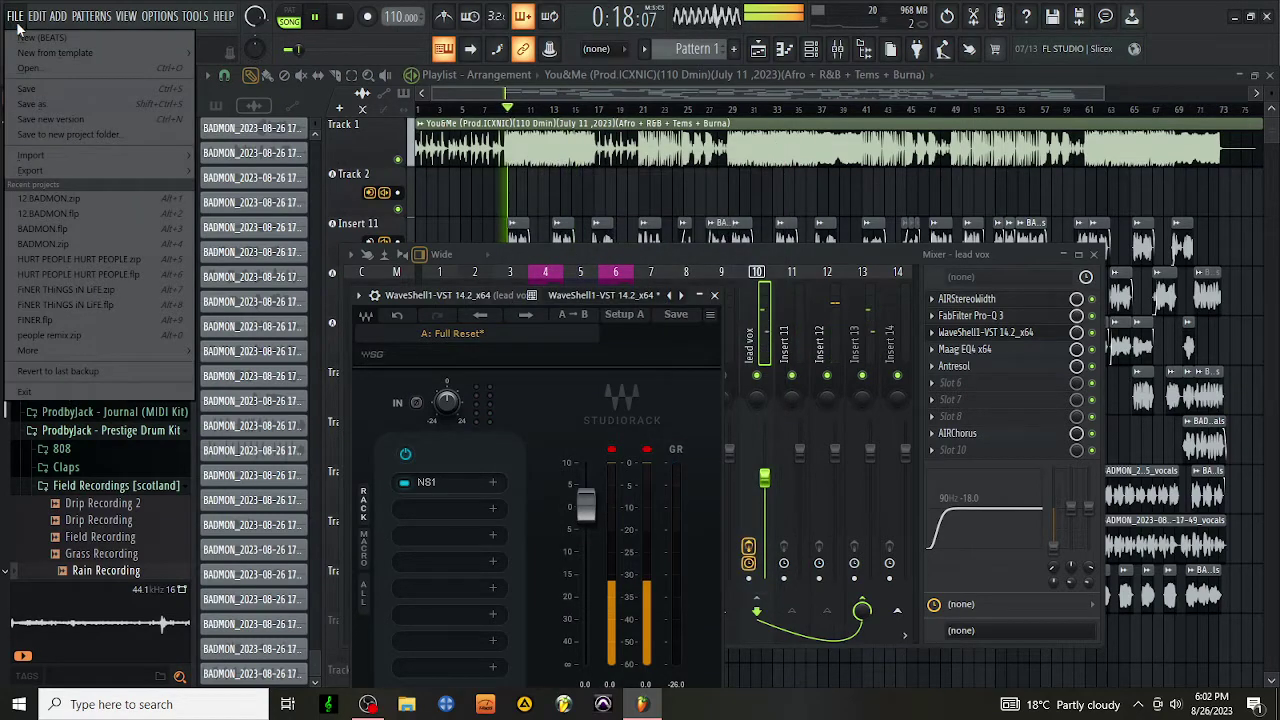
click(87, 104)
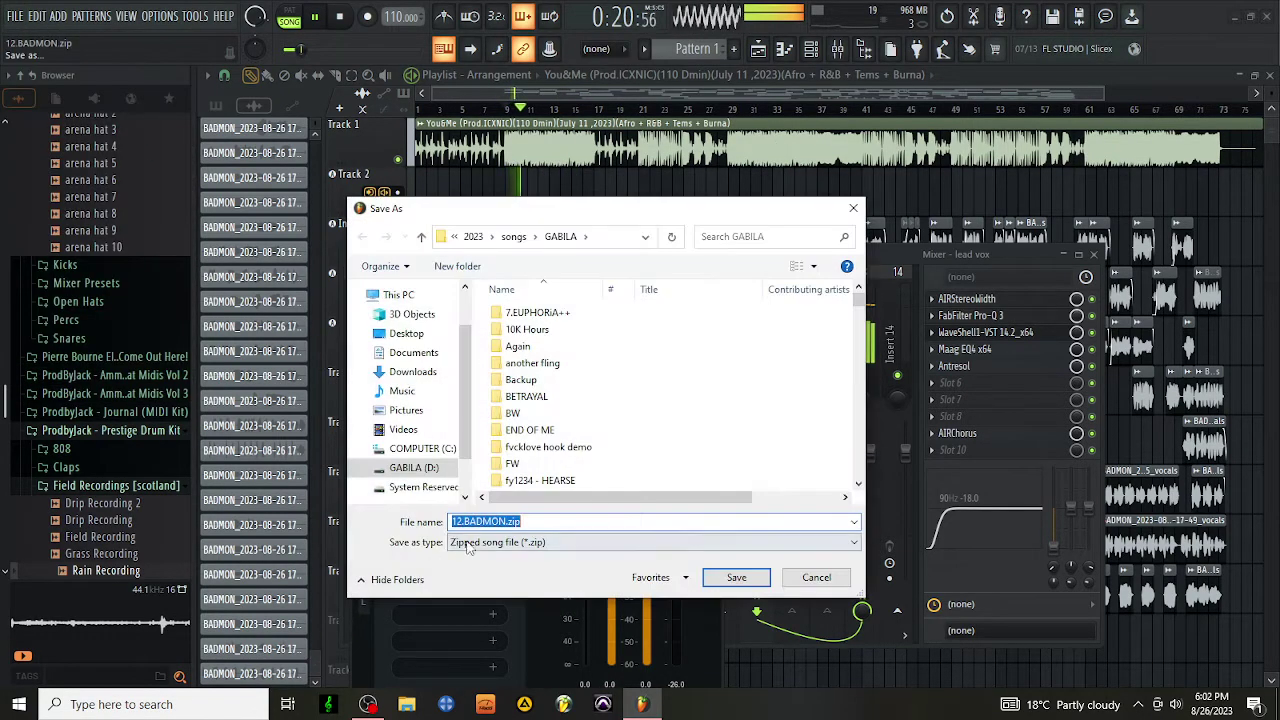
click(497, 542)
click(530, 558)
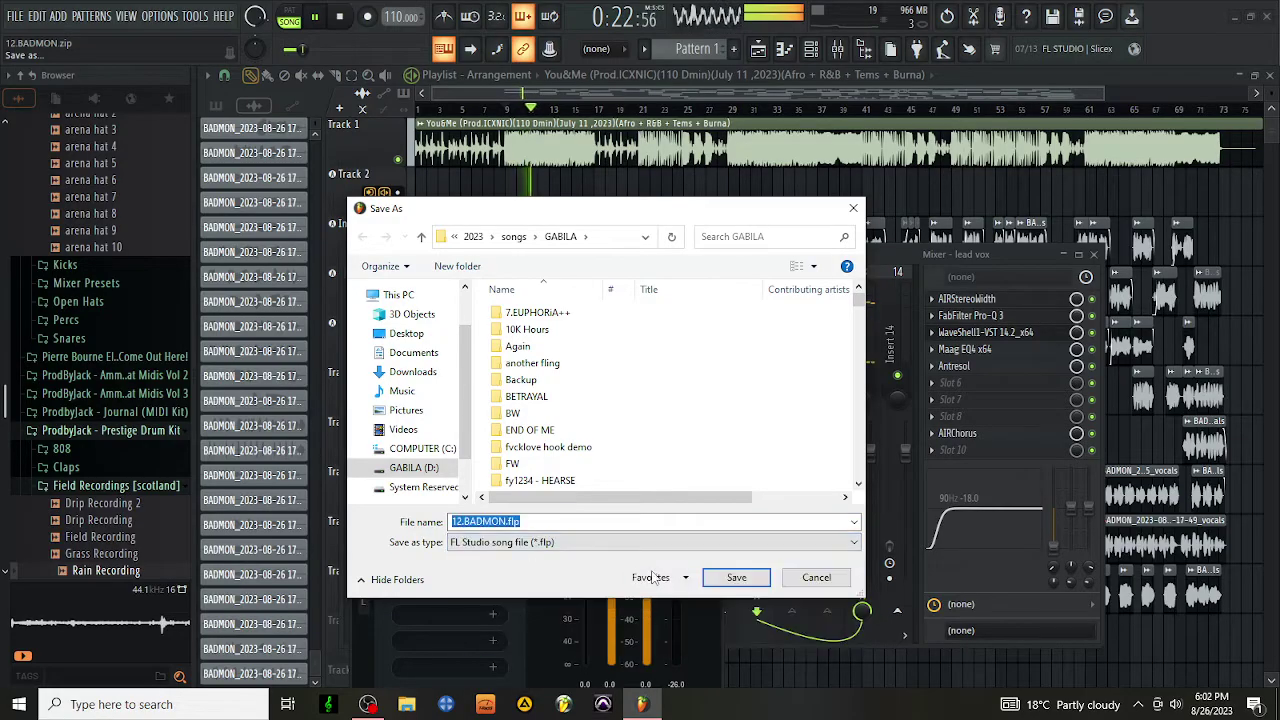
click(712, 577)
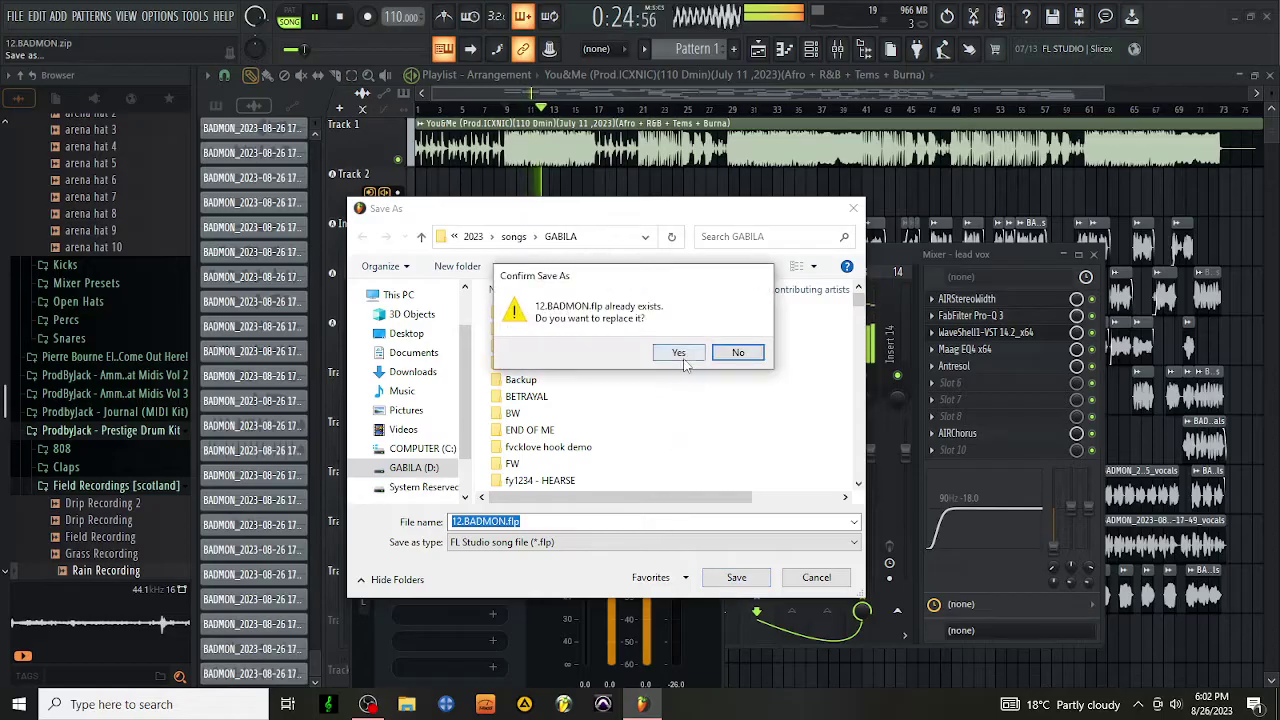
click(680, 354)
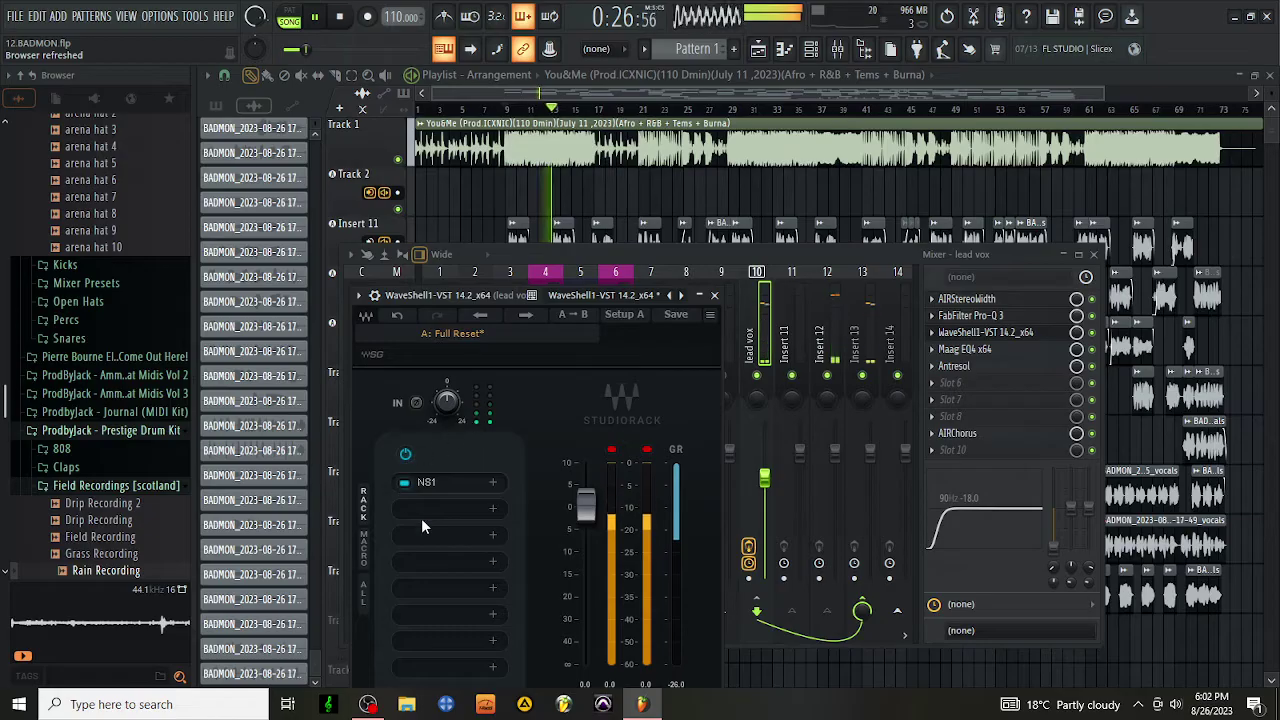
Add the dbx-160 compressor to the second StudioRack slot and load its Lead Vocal preset
click(452, 507)
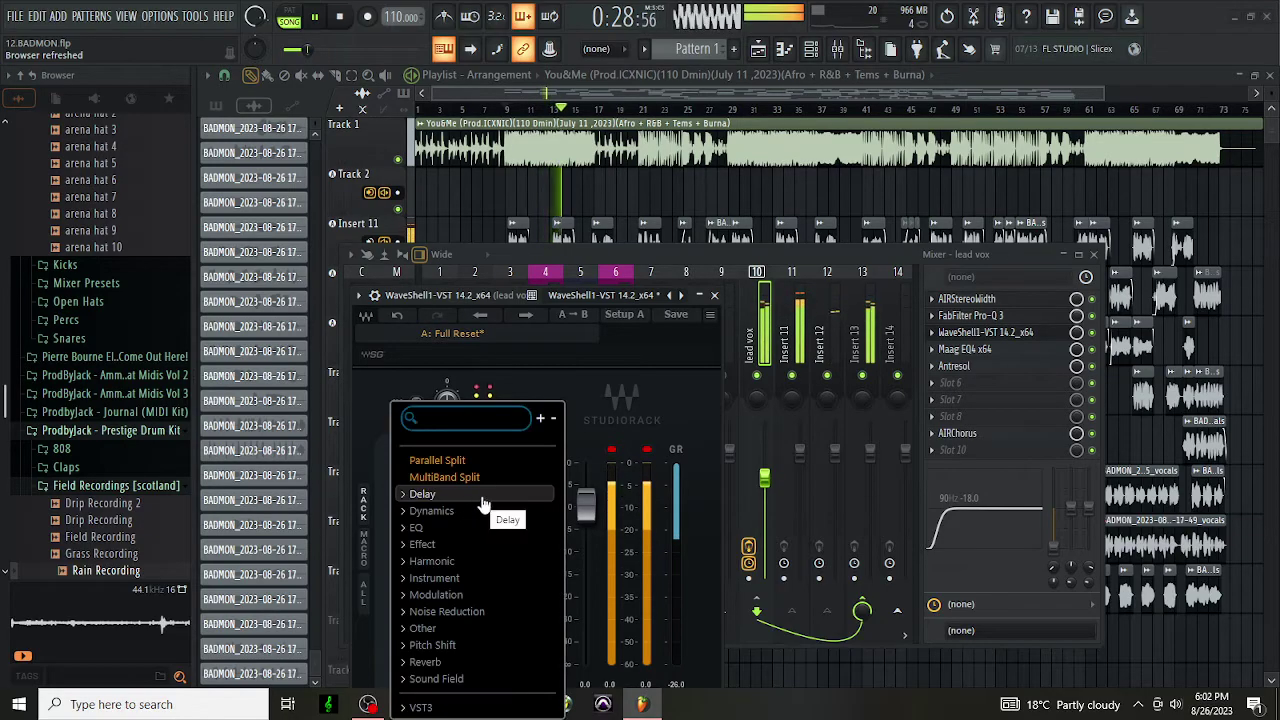
text(DBX)
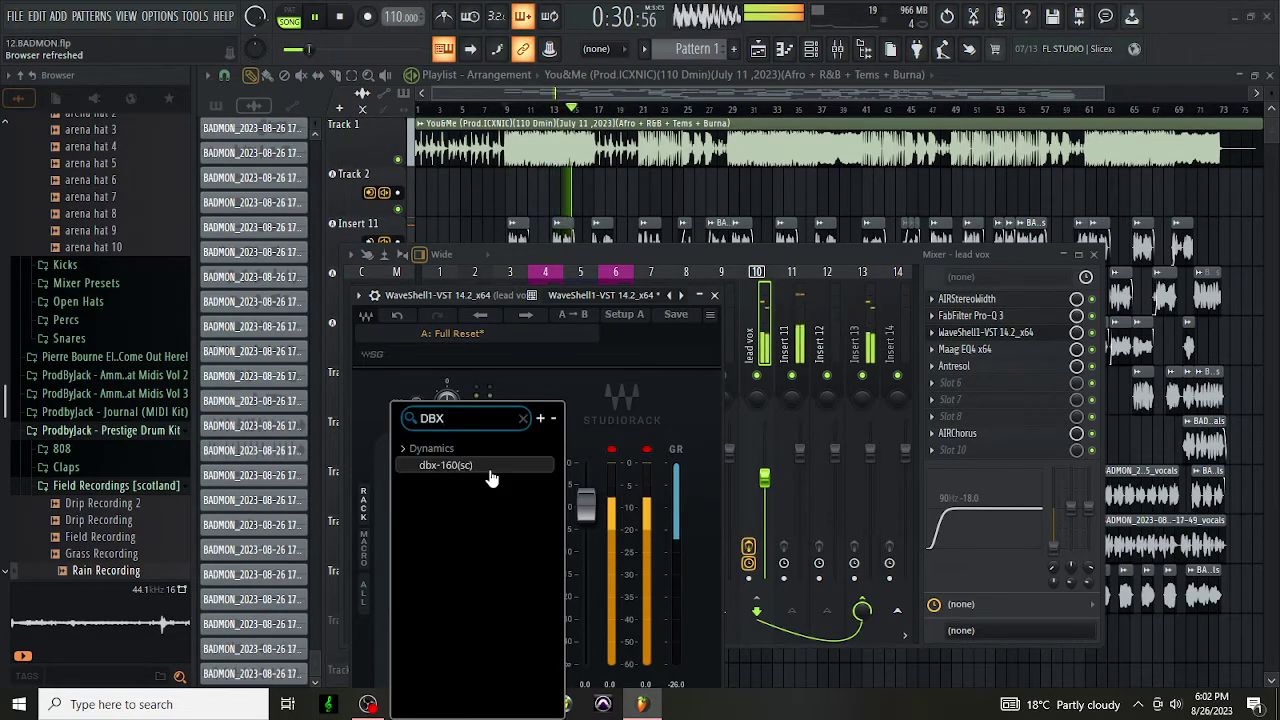
click(448, 465)
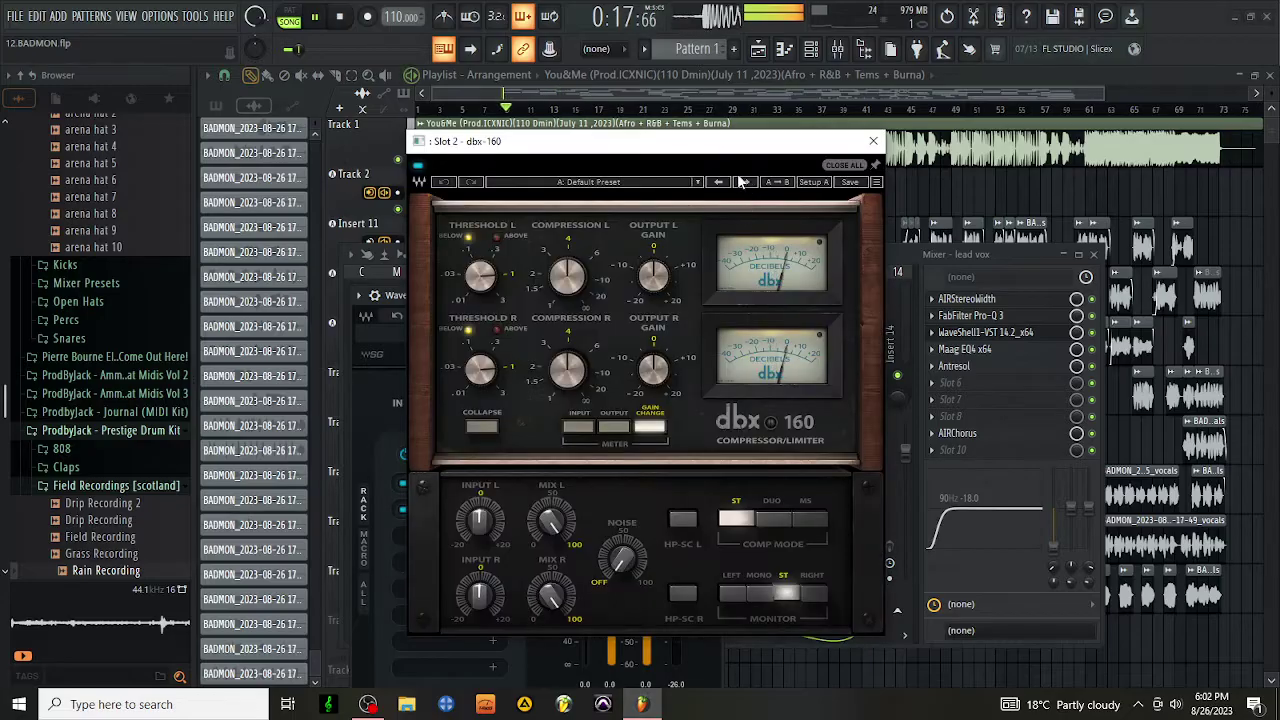
click(748, 184)
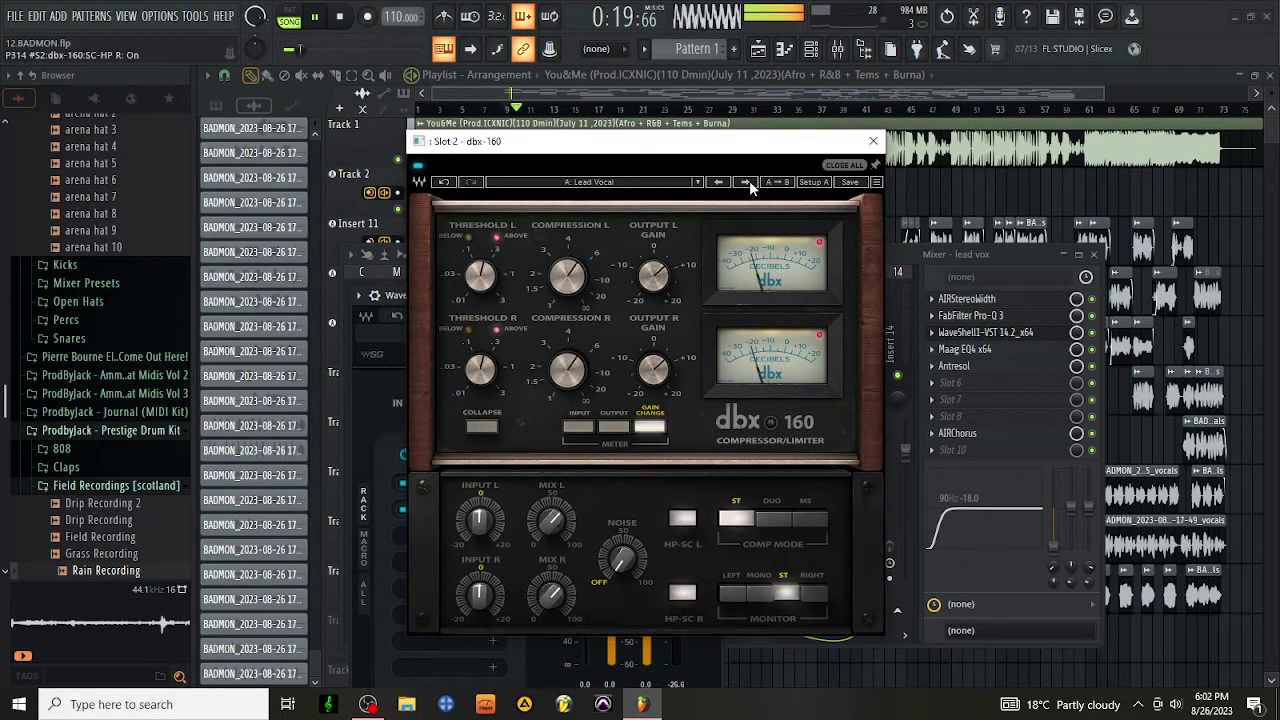
click(869, 144)
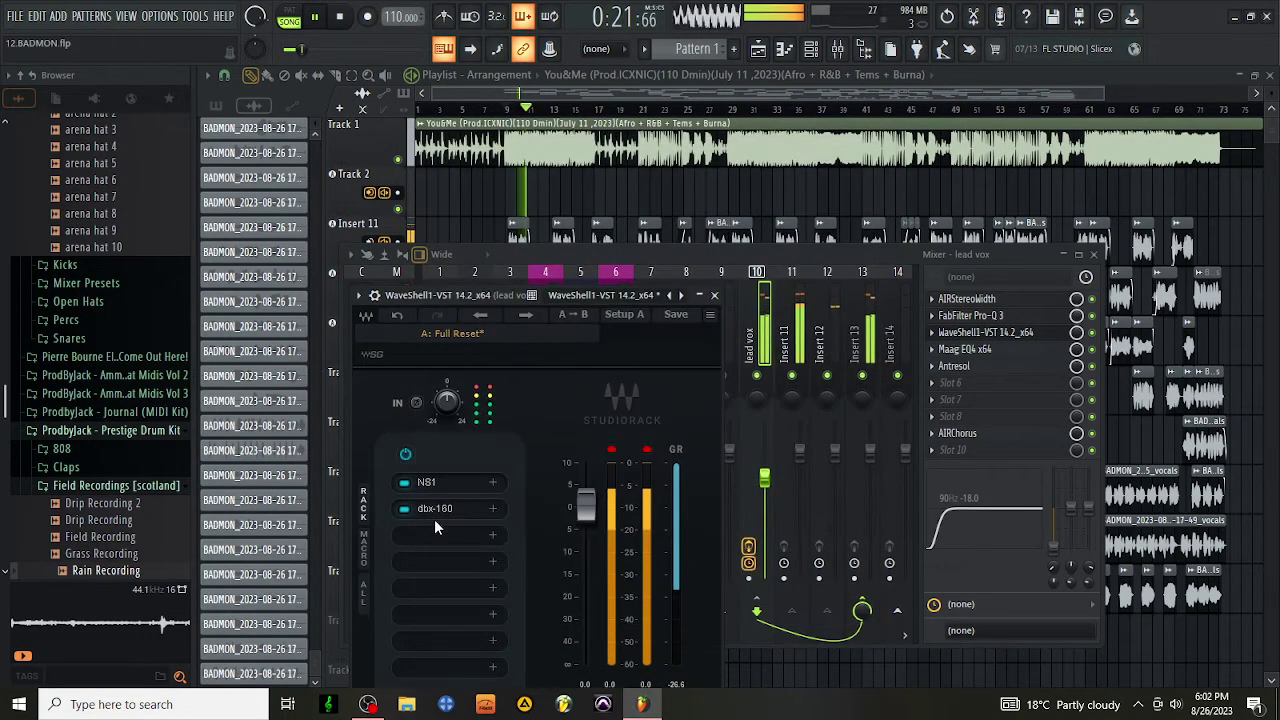
Add SSLChannel to the third StudioRack slot, set its high-pass filter to 90 Hz and boost the HF gain slightly
click(449, 535)
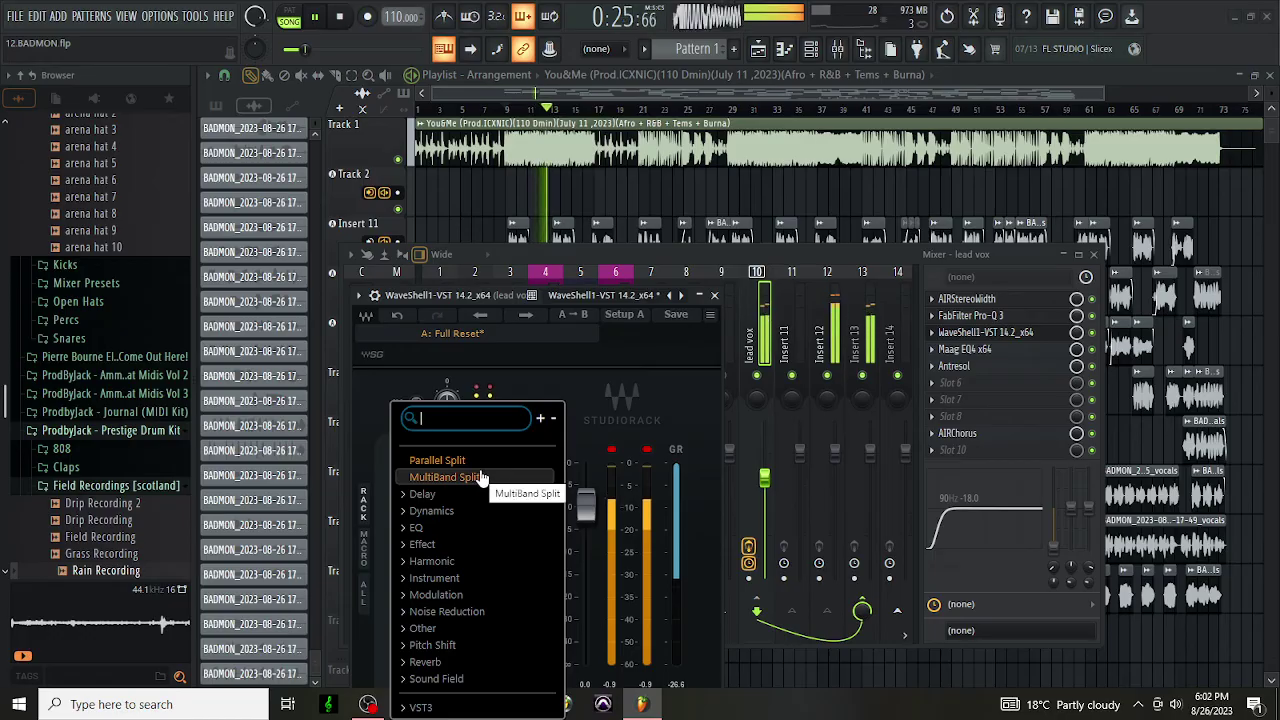
text(SSL)
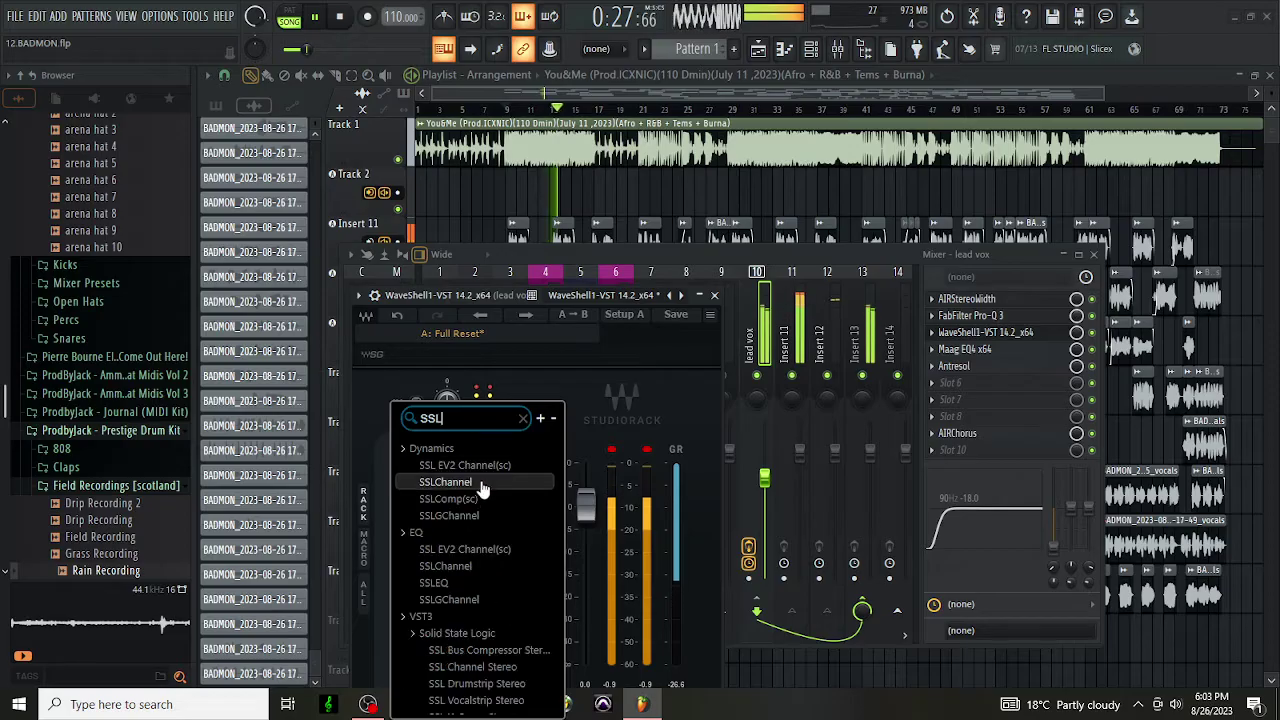
click(481, 483)
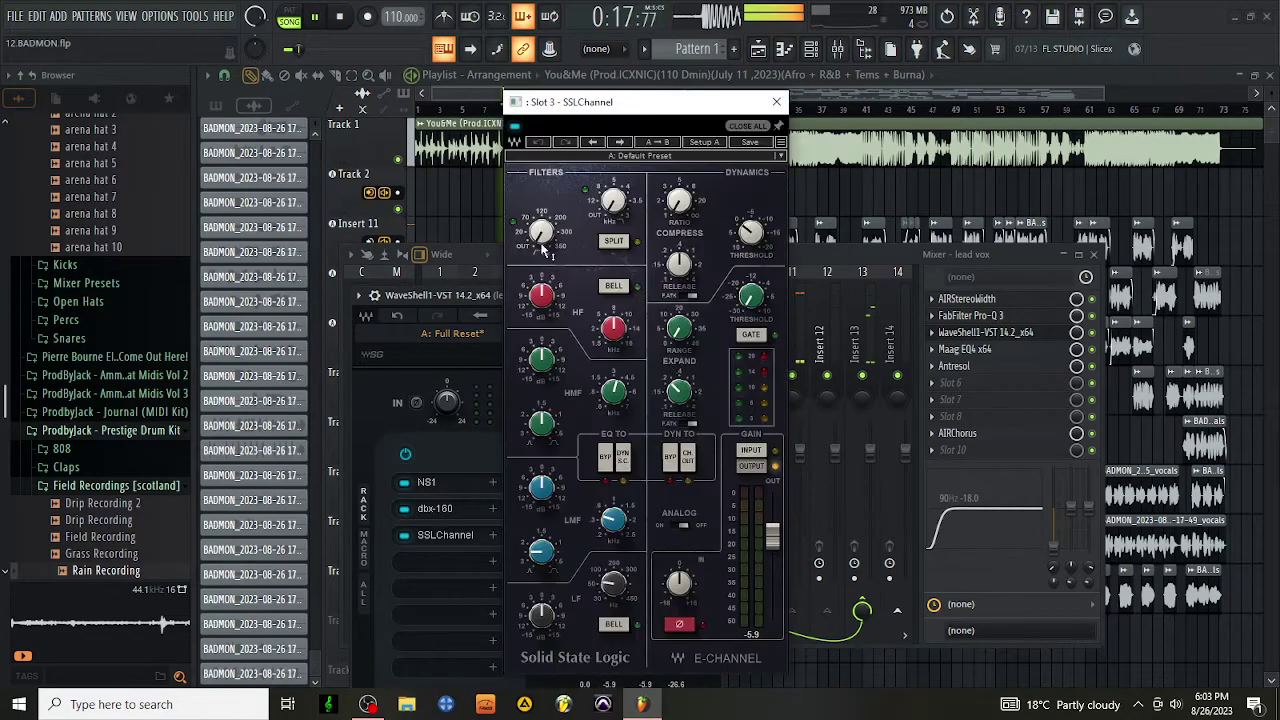
drag(542, 246, 542, 226)
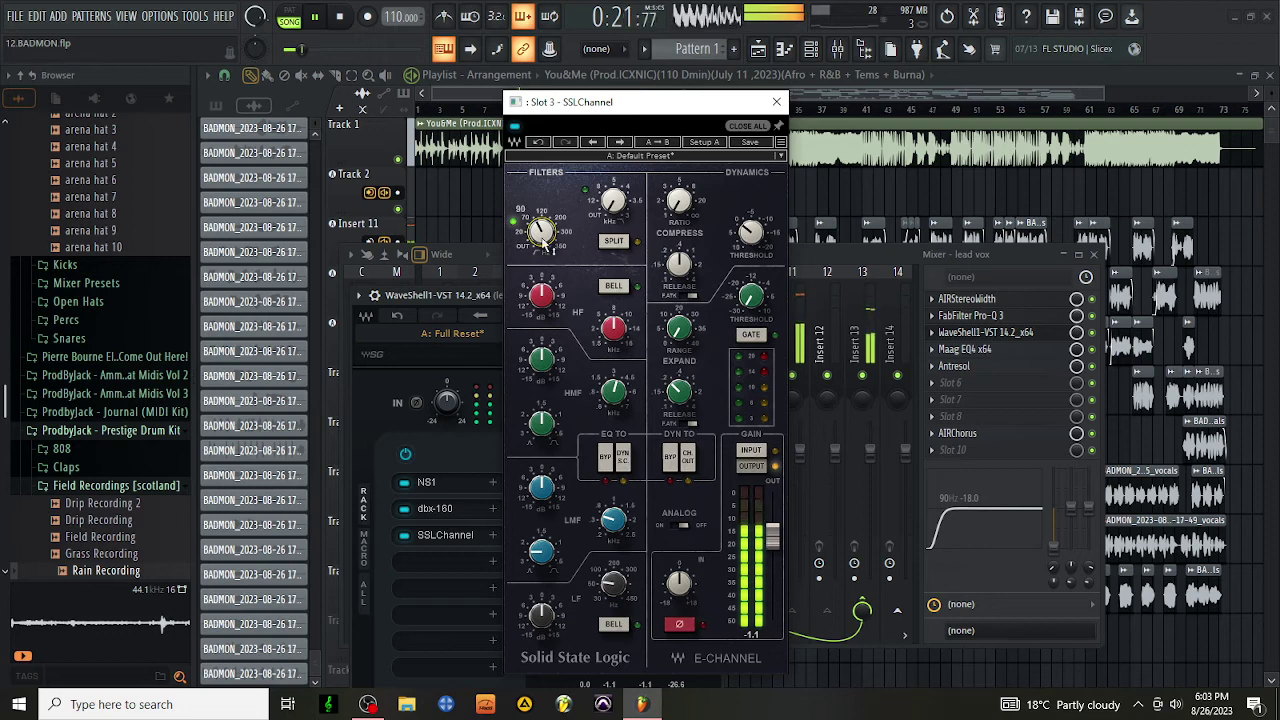
drag(542, 296, 542, 285)
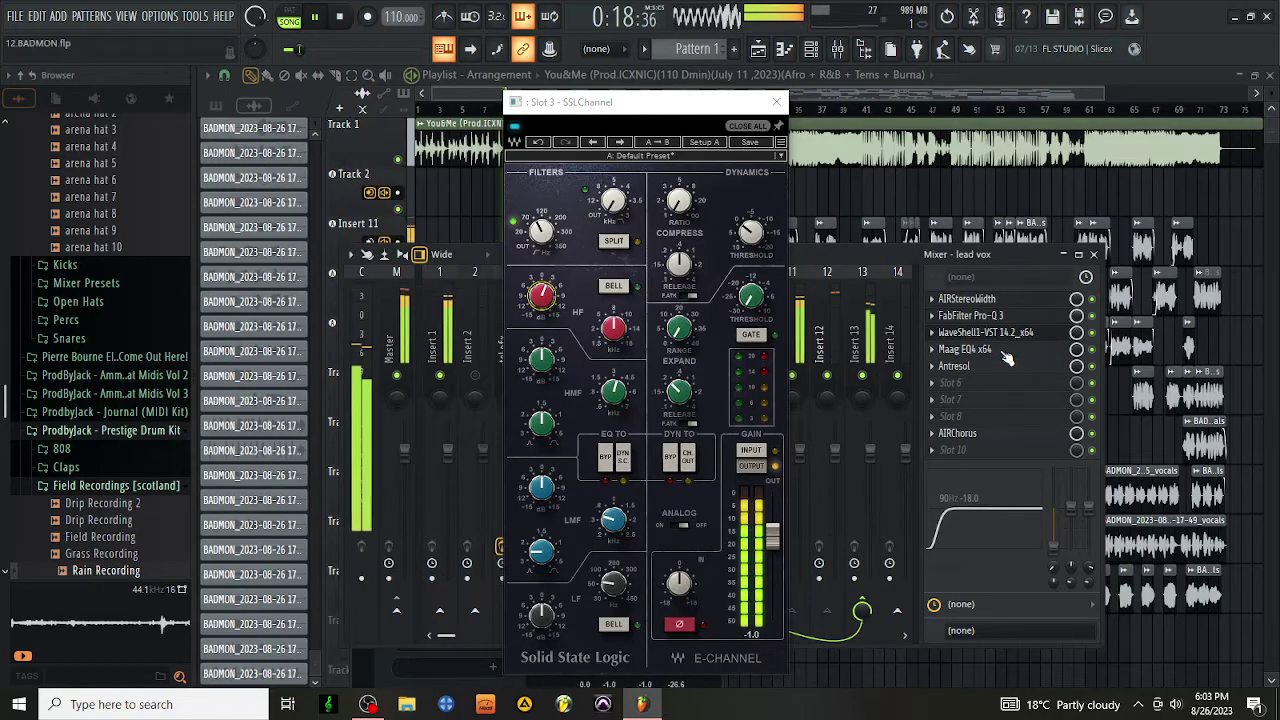
Set SSLChannel's HMF gain to 0.9 dB, LMF gain to 0.1 dB and LF gain to -0.2 dB, and raise the LF frequency
drag(1007, 373, 1007, 352)
click(1020, 334)
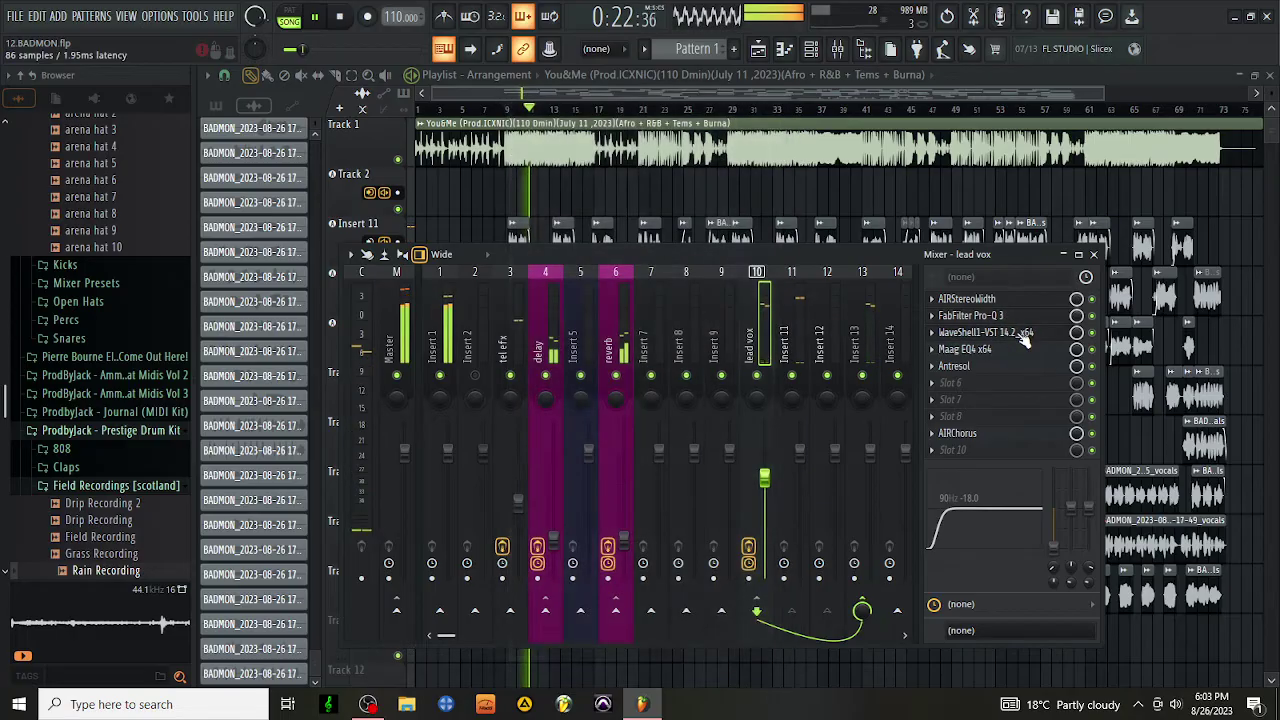
click(1021, 334)
click(454, 538)
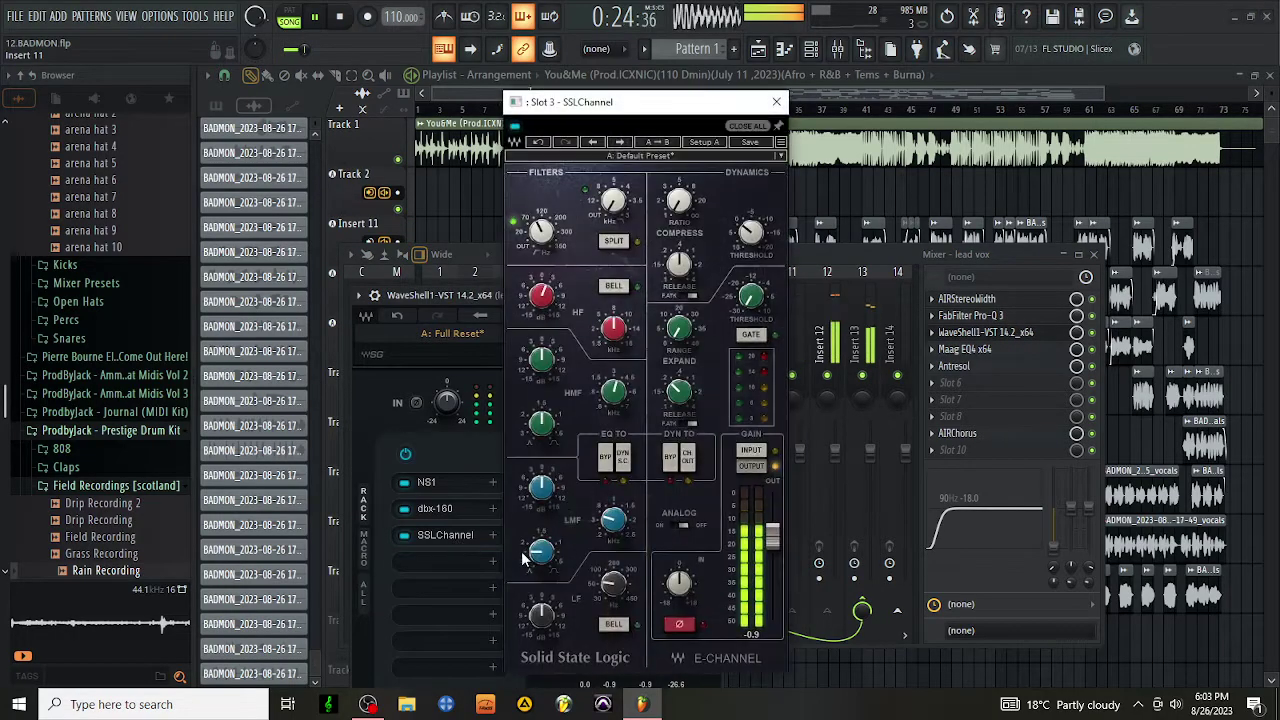
drag(540, 366, 540, 358)
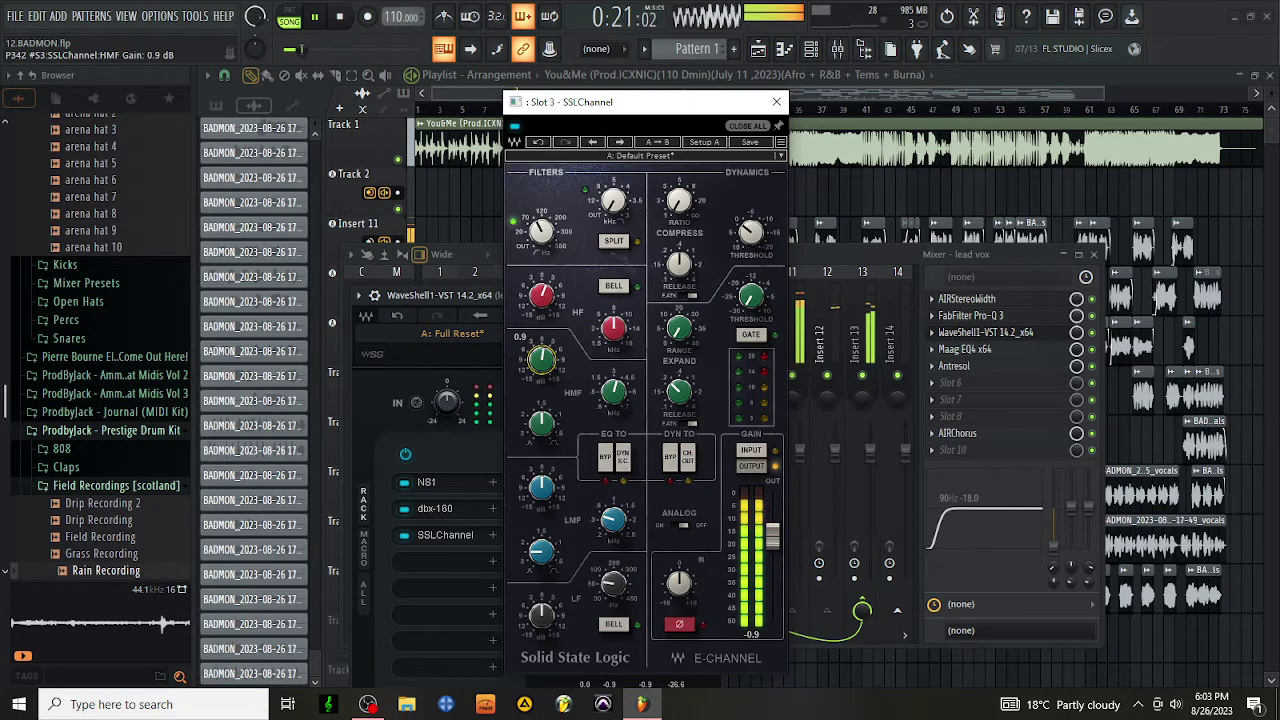
drag(543, 486, 544, 489)
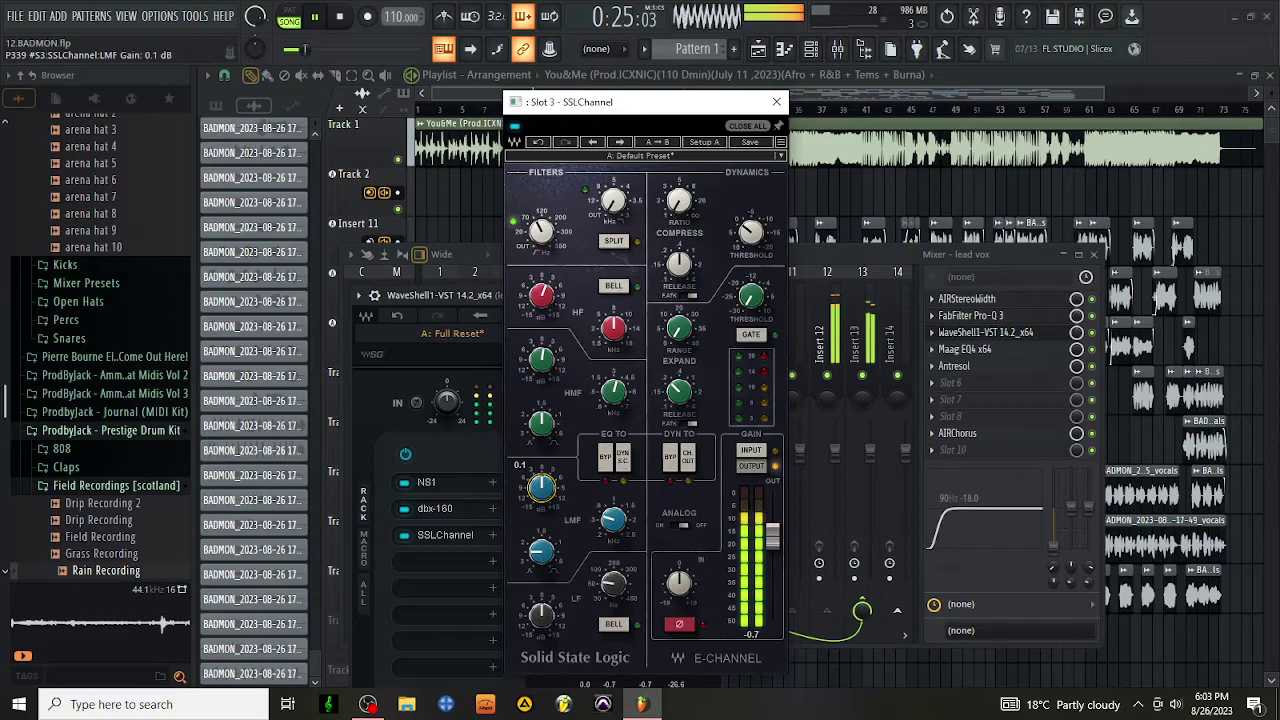
drag(614, 584, 614, 580)
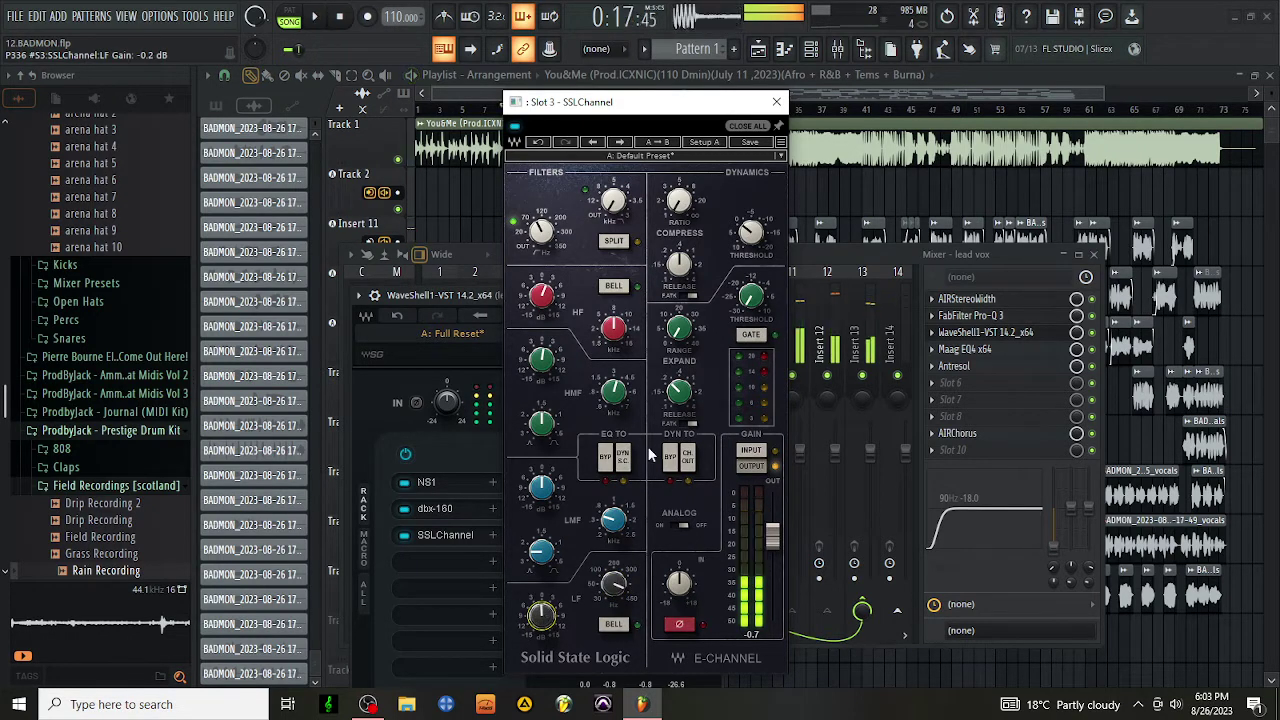
click(777, 101)
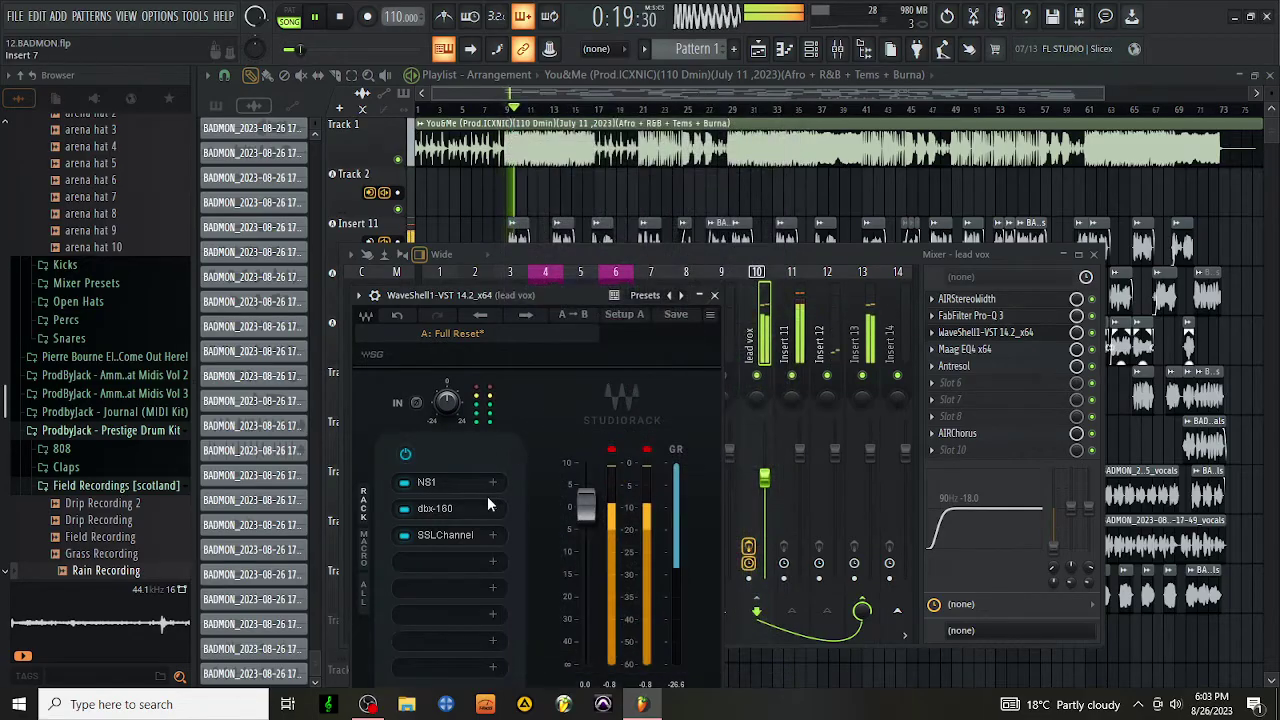
Add C4 to the fourth StudioRack slot, load the user preset CLEAN and set the band 2 gain to 3.4 dB
click(441, 566)
text(C4)
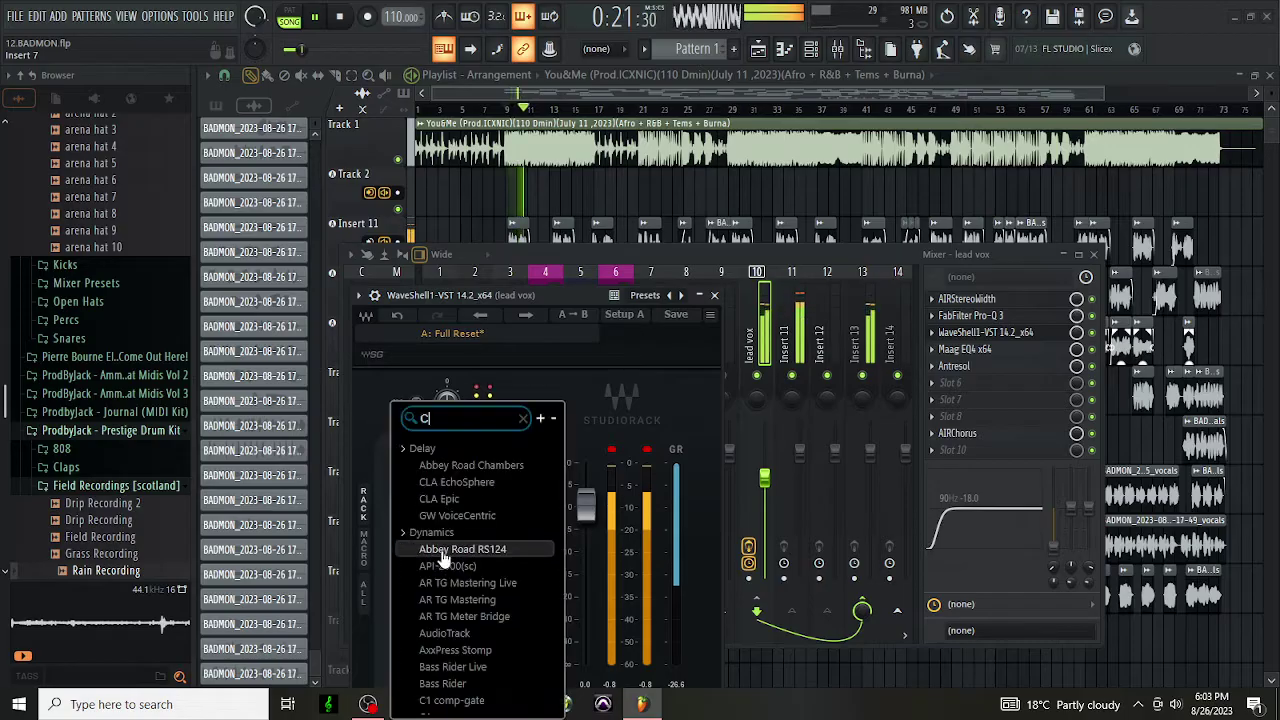
click(465, 468)
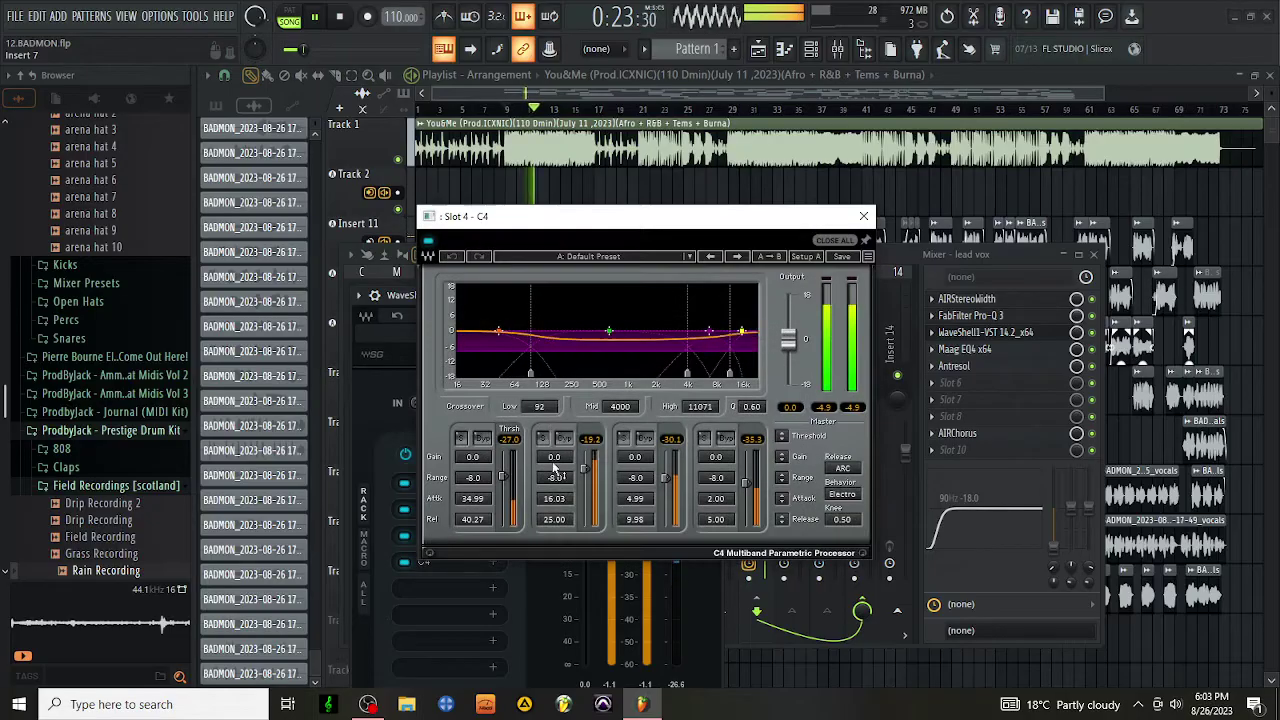
click(689, 256)
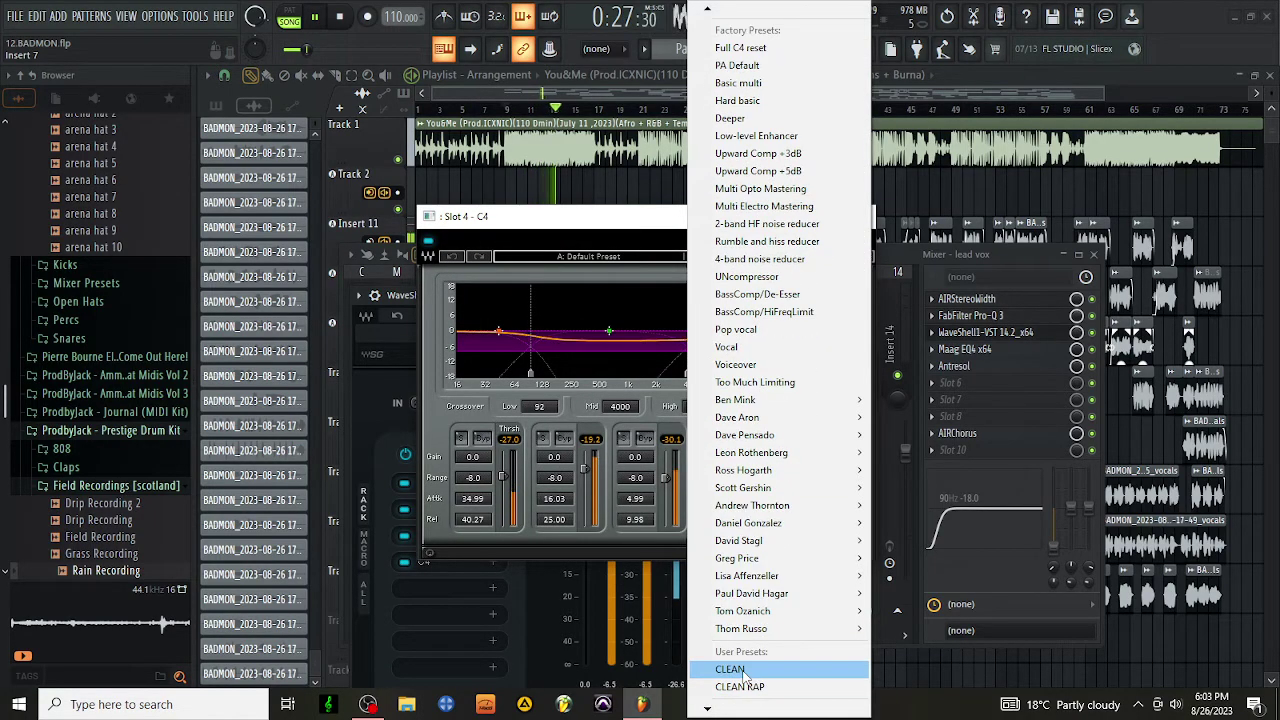
click(740, 666)
drag(554, 457, 554, 454)
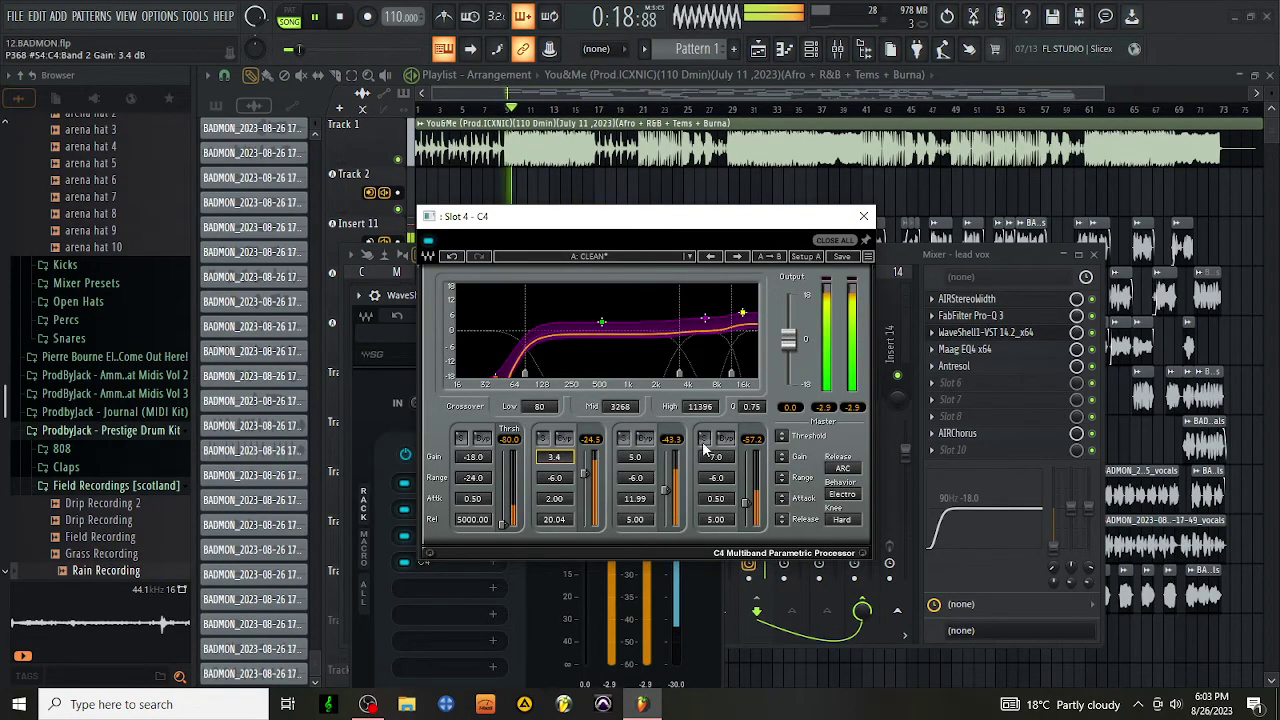
Set the slope of the 100 Hz low cut band in the lead vox FabFilter Pro-Q 3 to 12 dB/oct
click(970, 315)
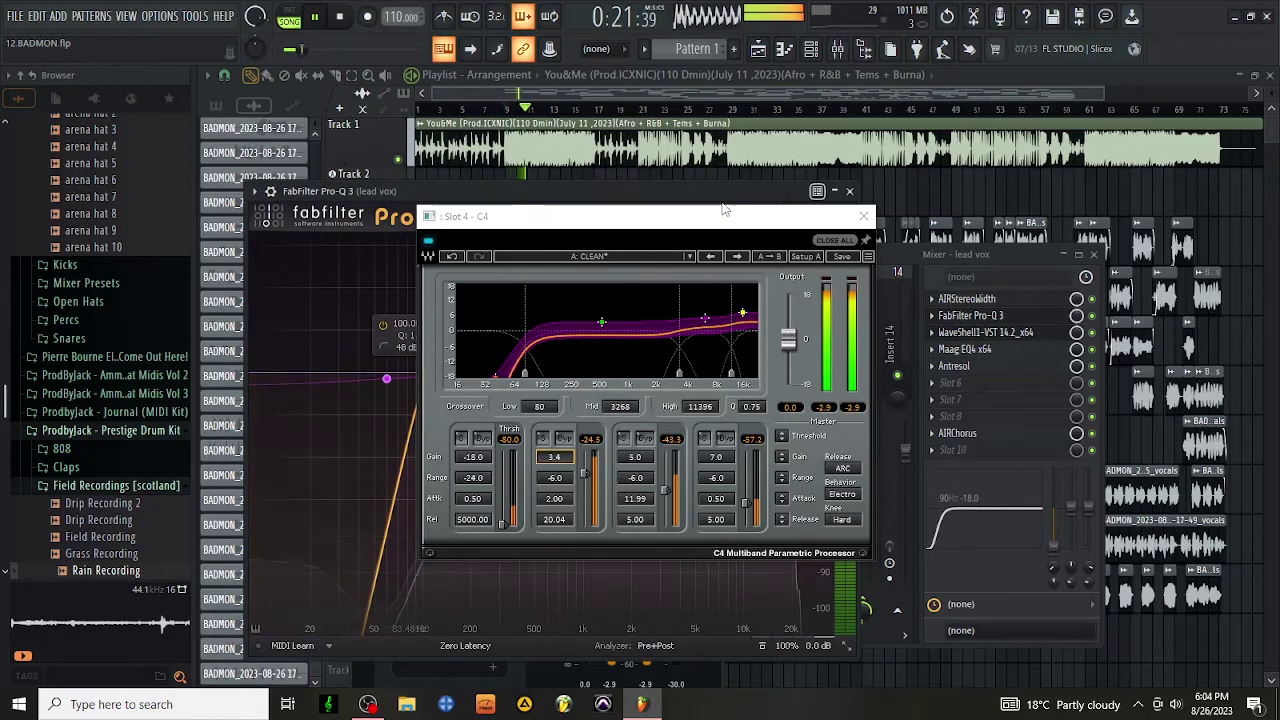
click(864, 216)
click(421, 376)
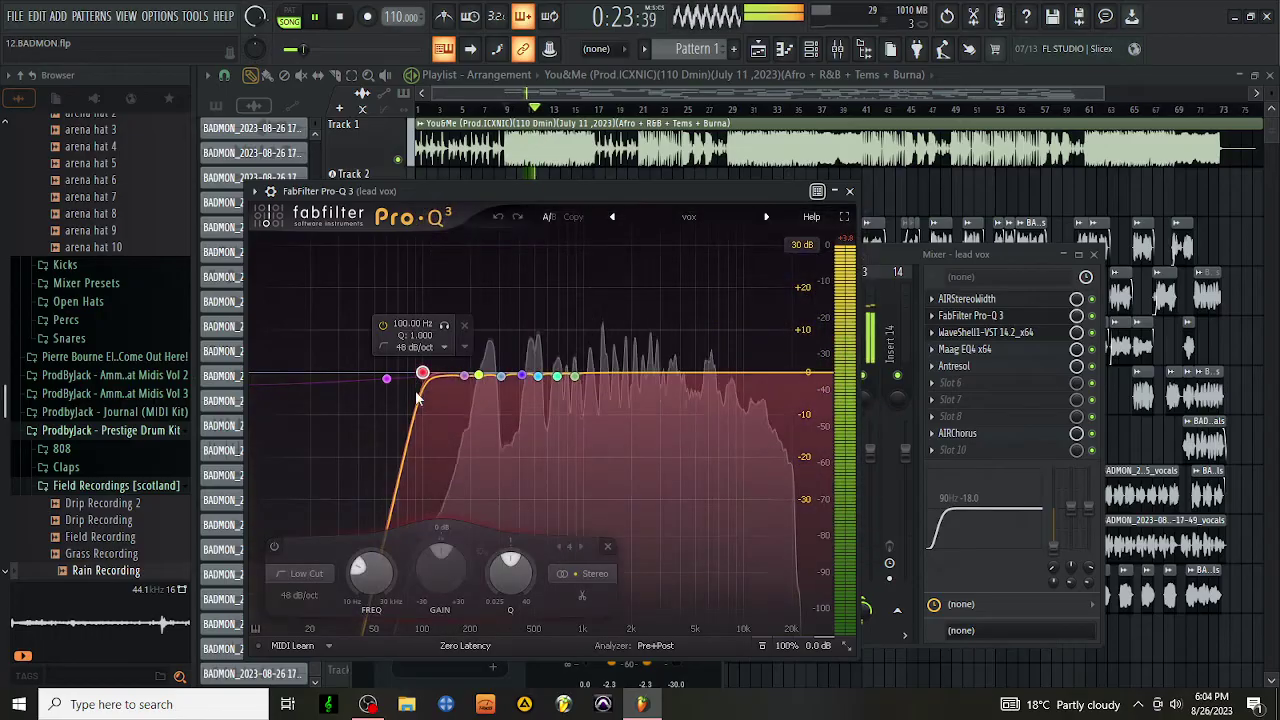
click(298, 609)
click(320, 451)
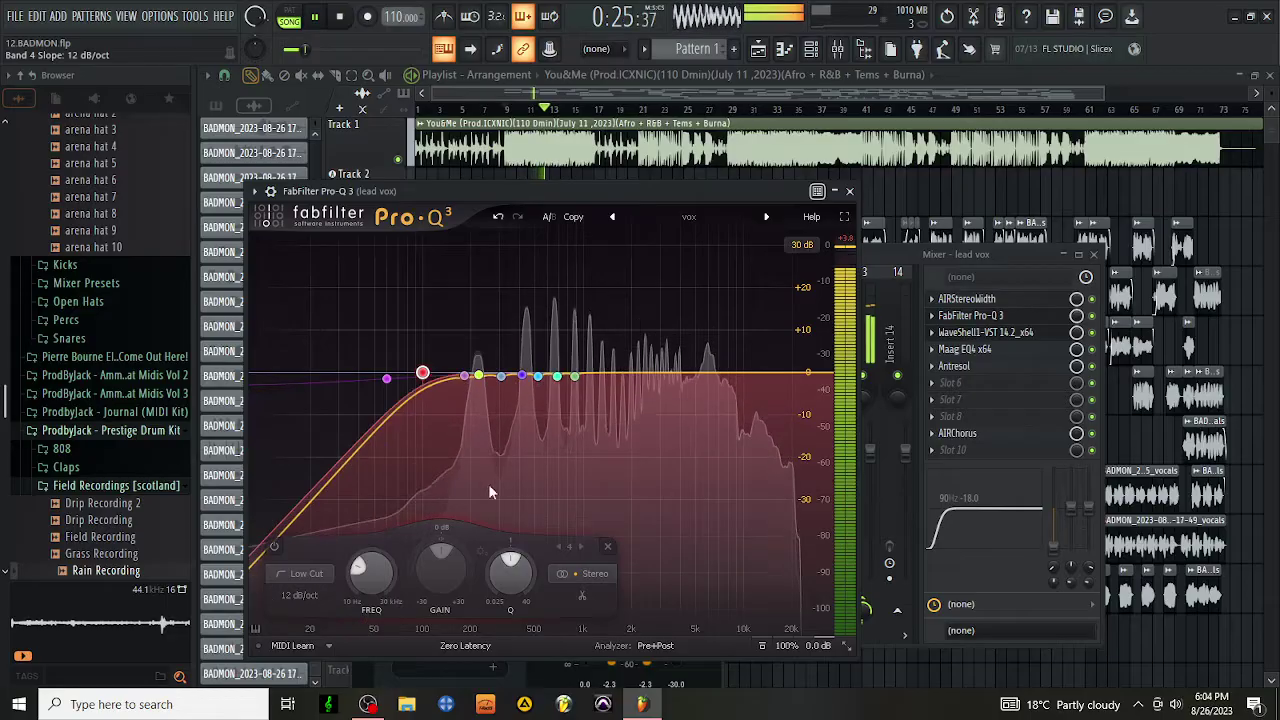
click(849, 190)
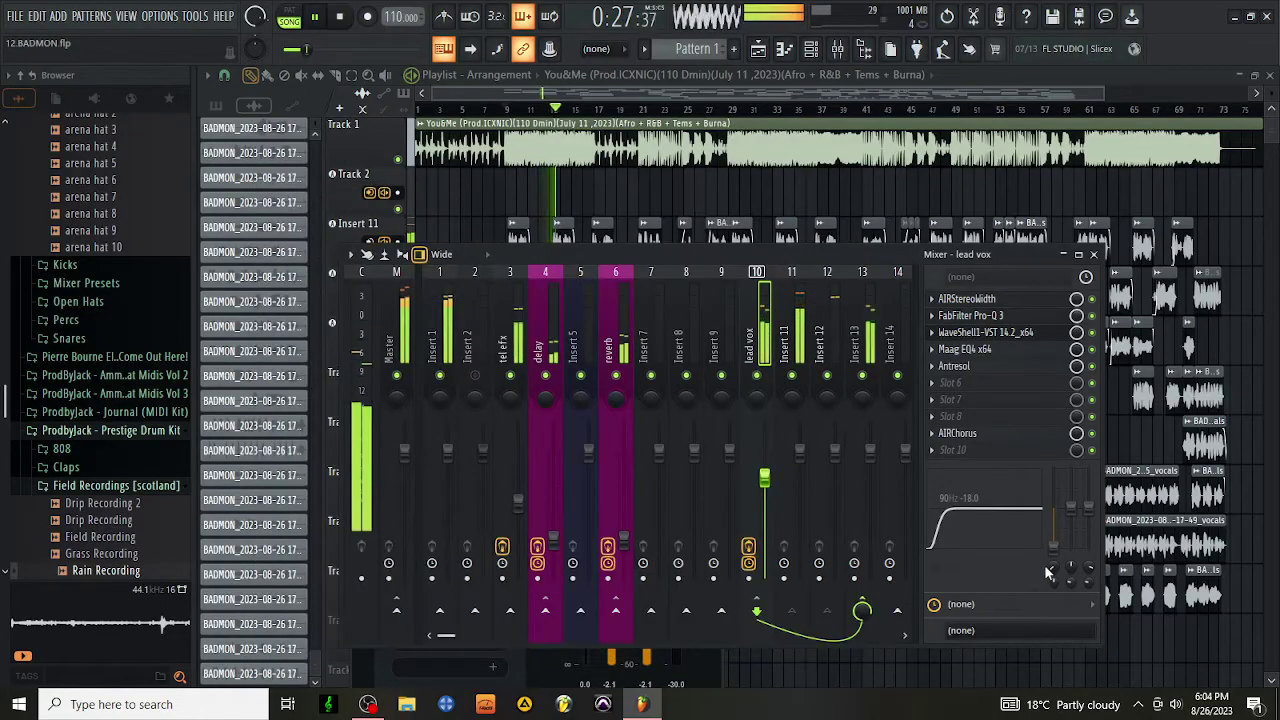
Add Fresh Air to the fifth StudioRack slot, with Mid Air at 4% and High Air at 20%
click(985, 332)
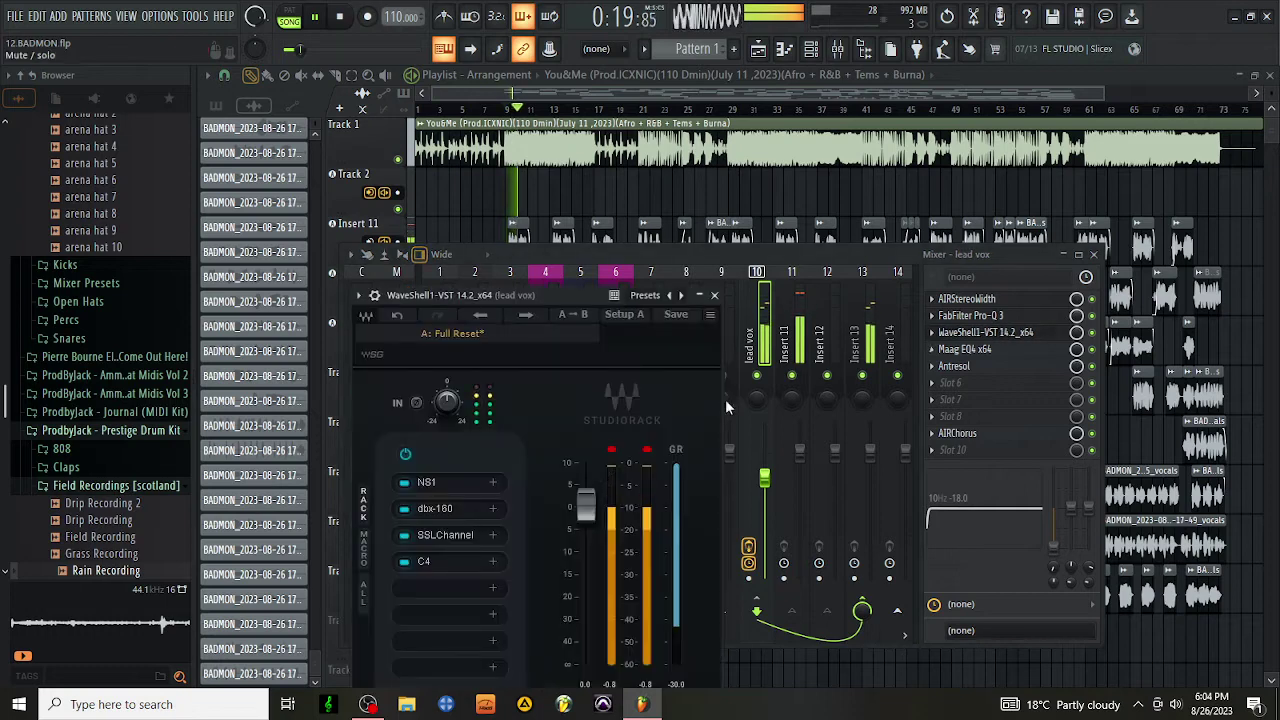
click(449, 585)
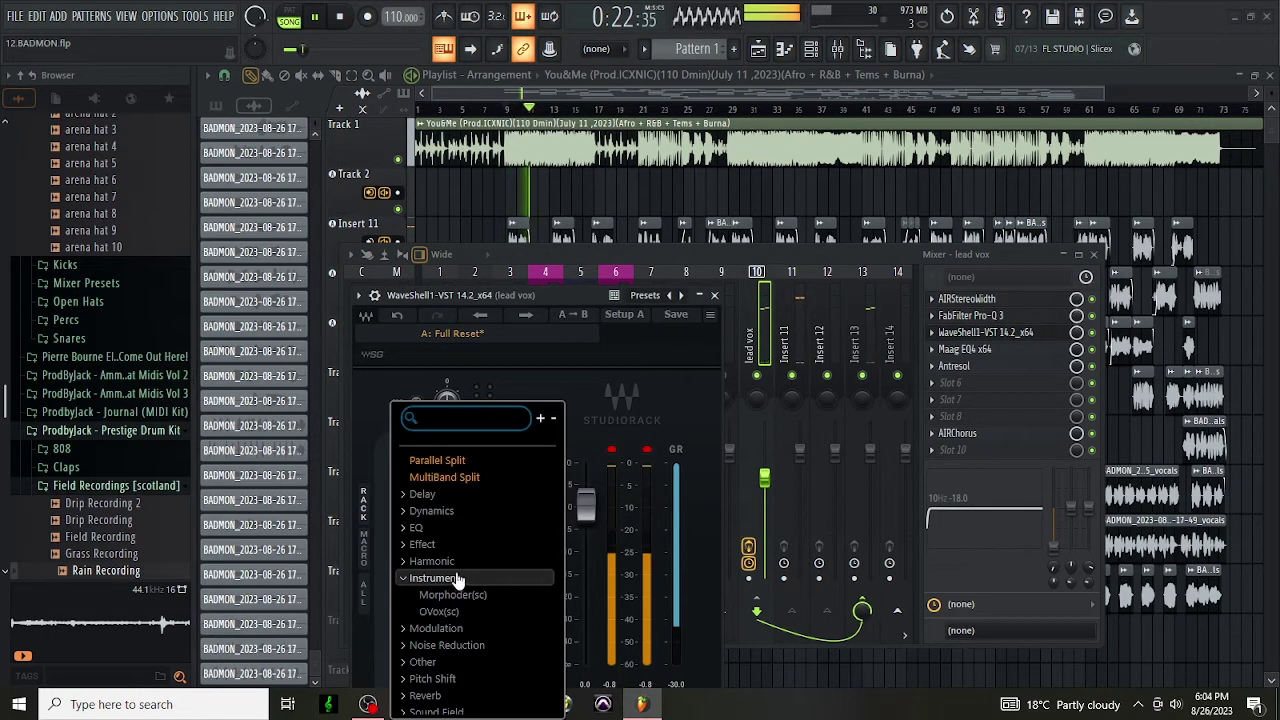
text(FRES)
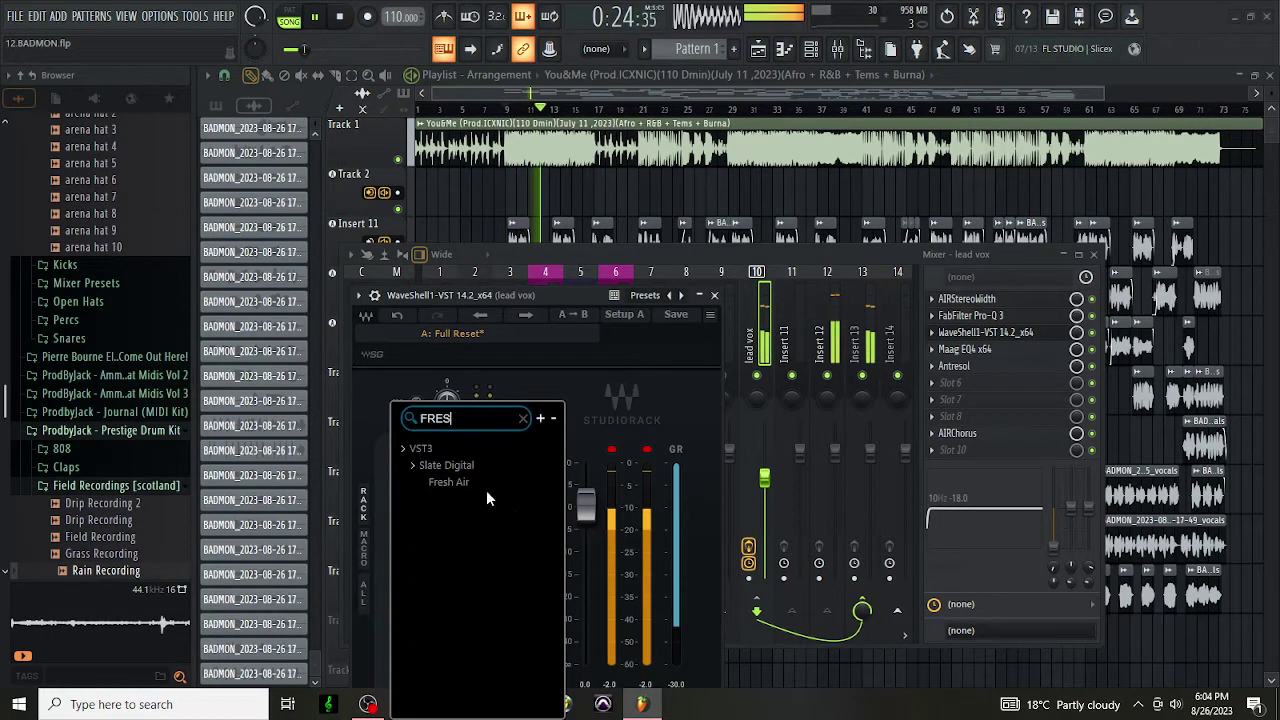
click(460, 481)
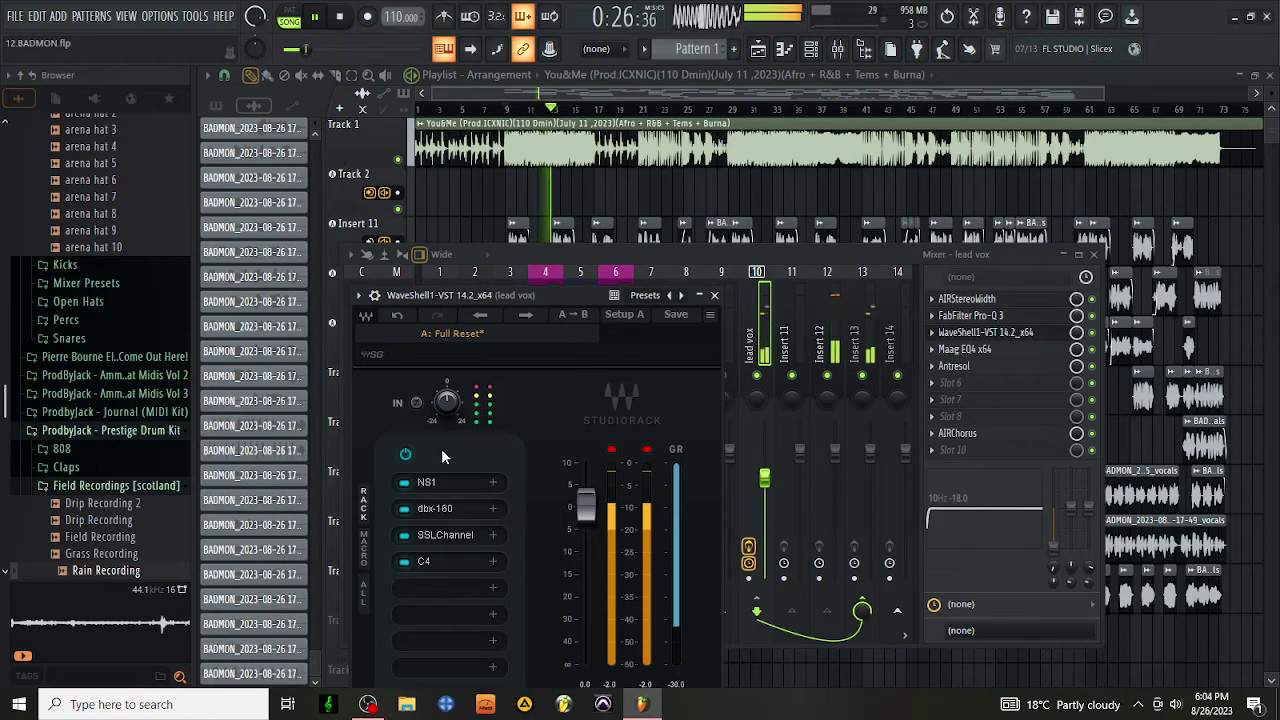
drag(621, 556, 578, 511)
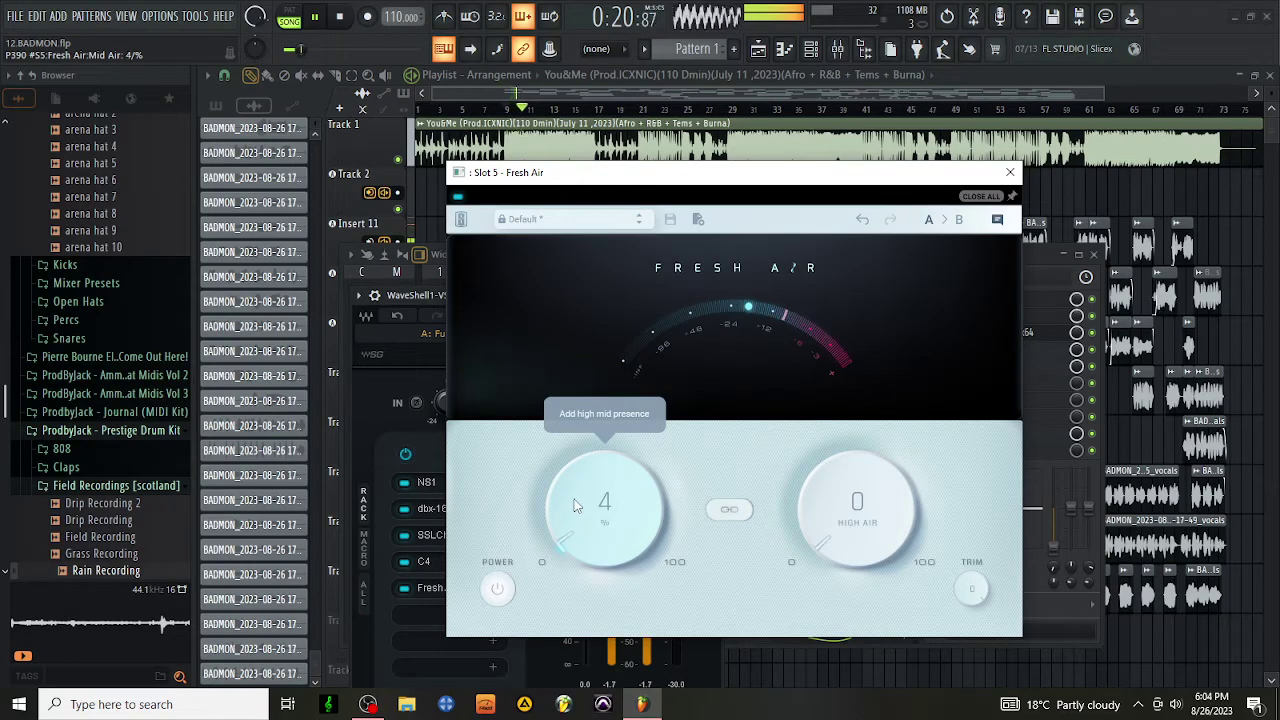
drag(848, 512, 834, 449)
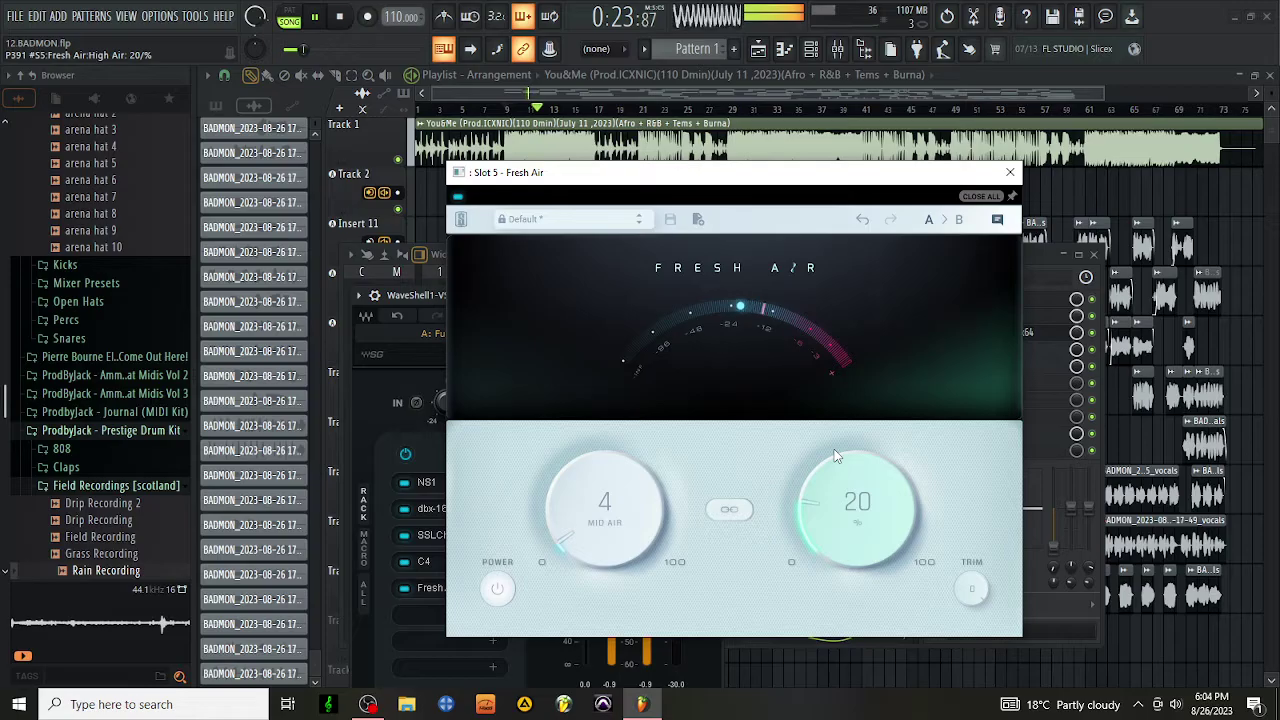
click(1010, 172)
Add the Waves DeEsser to the sixth StudioRack slot and lower its threshold to -15.1 dB
drag(552, 313, 582, 195)
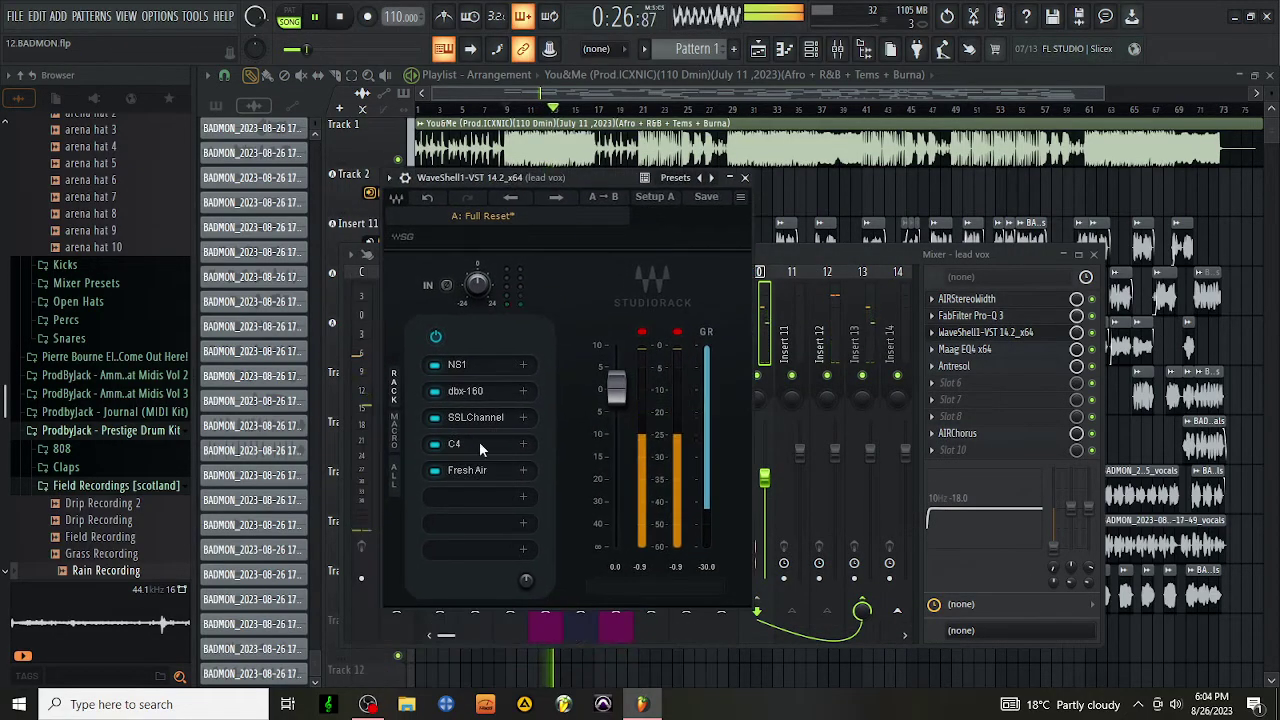
click(478, 497)
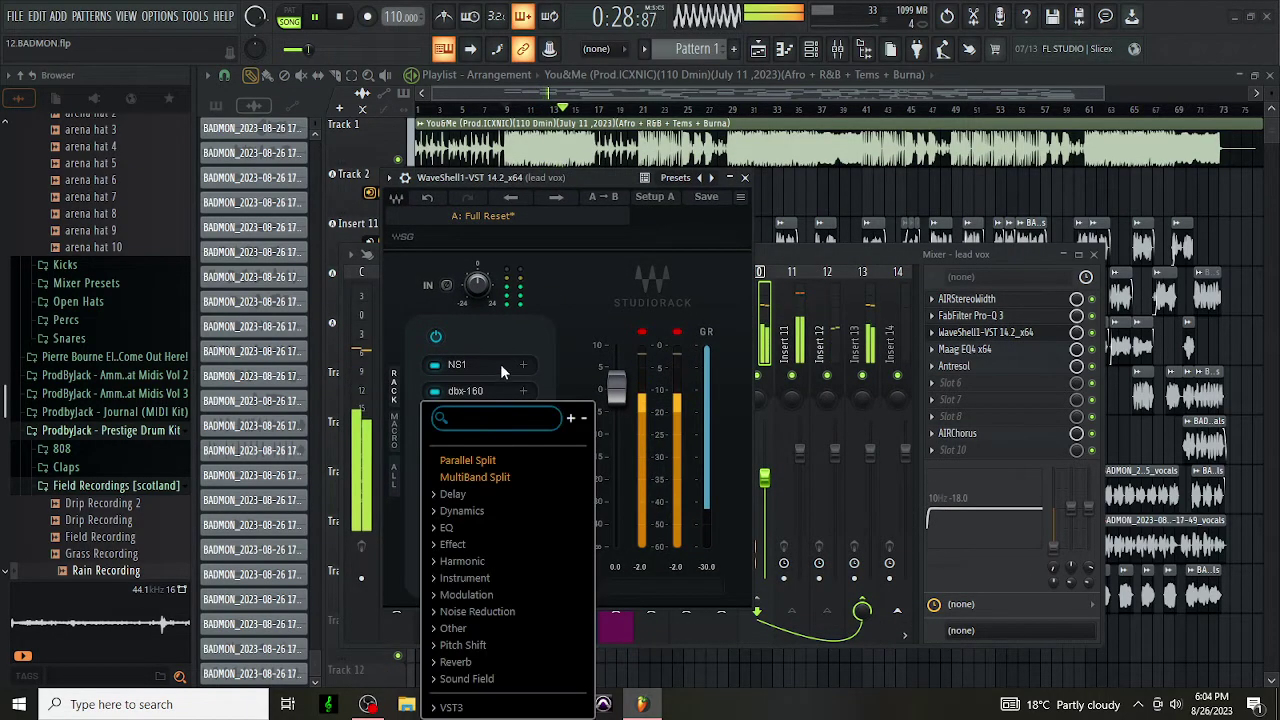
text(dee)
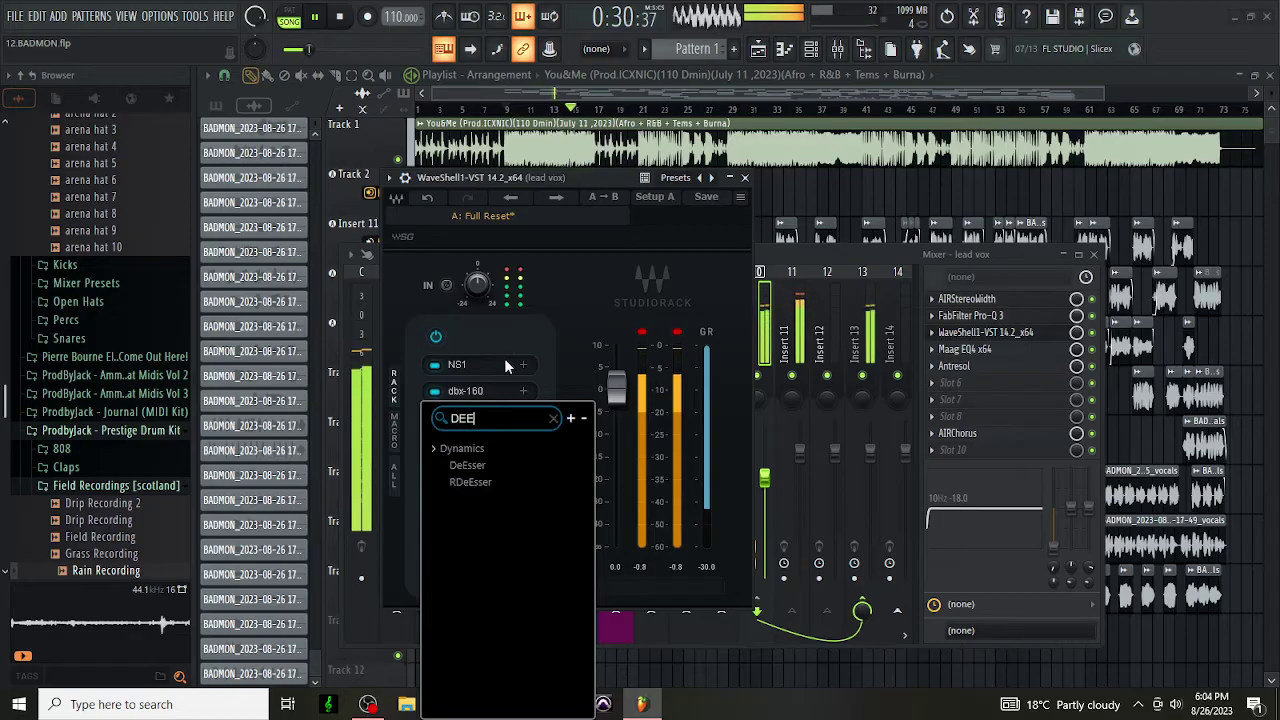
click(494, 466)
key(space)
drag(600, 329, 600, 349)
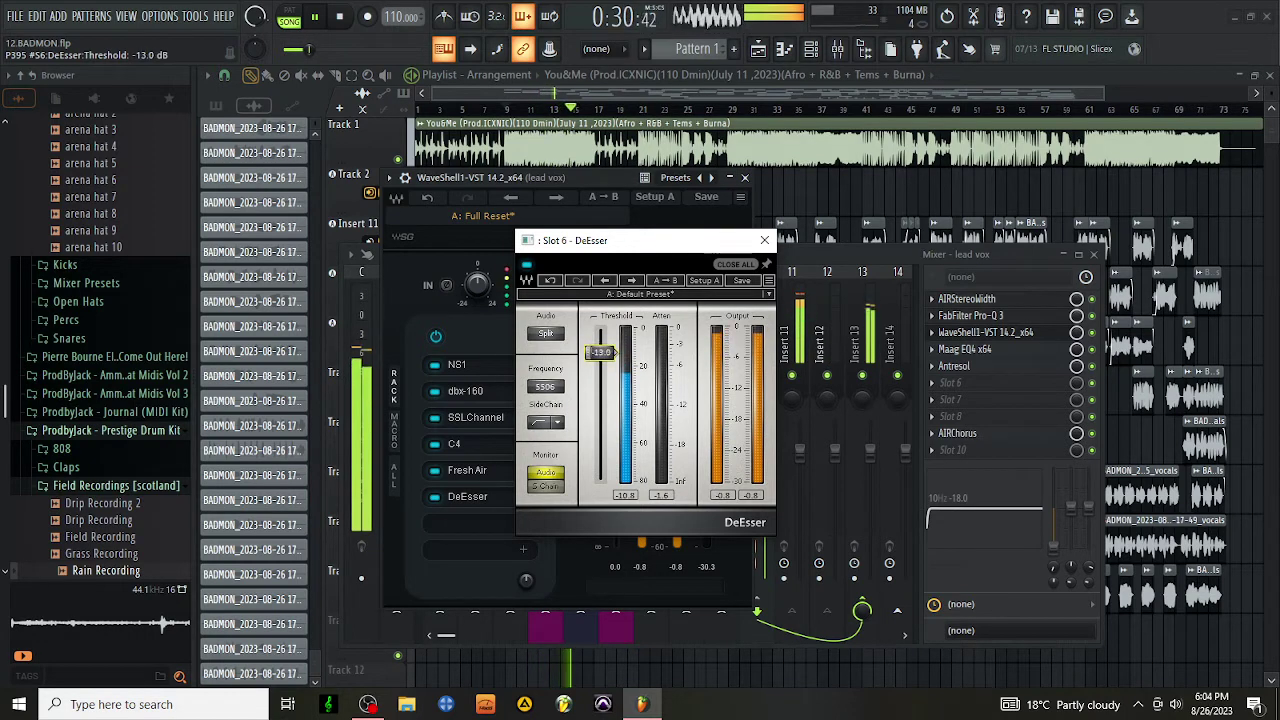
drag(600, 352, 600, 355)
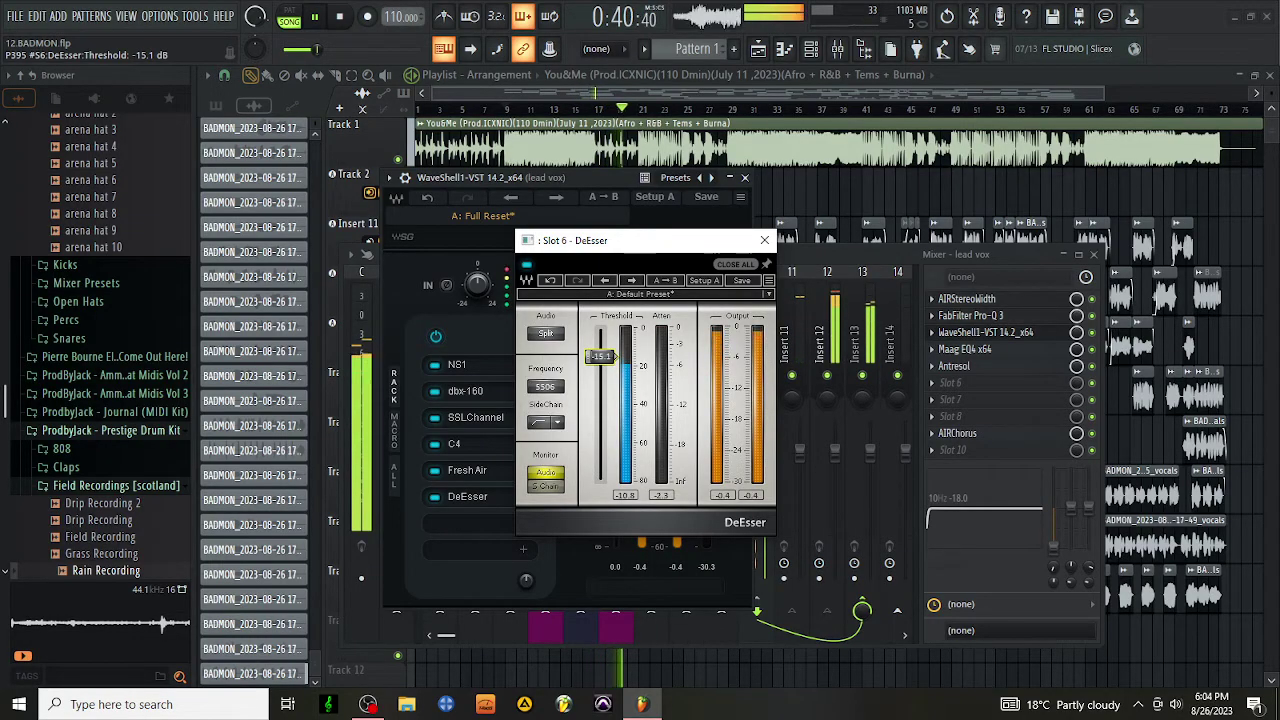
click(474, 444)
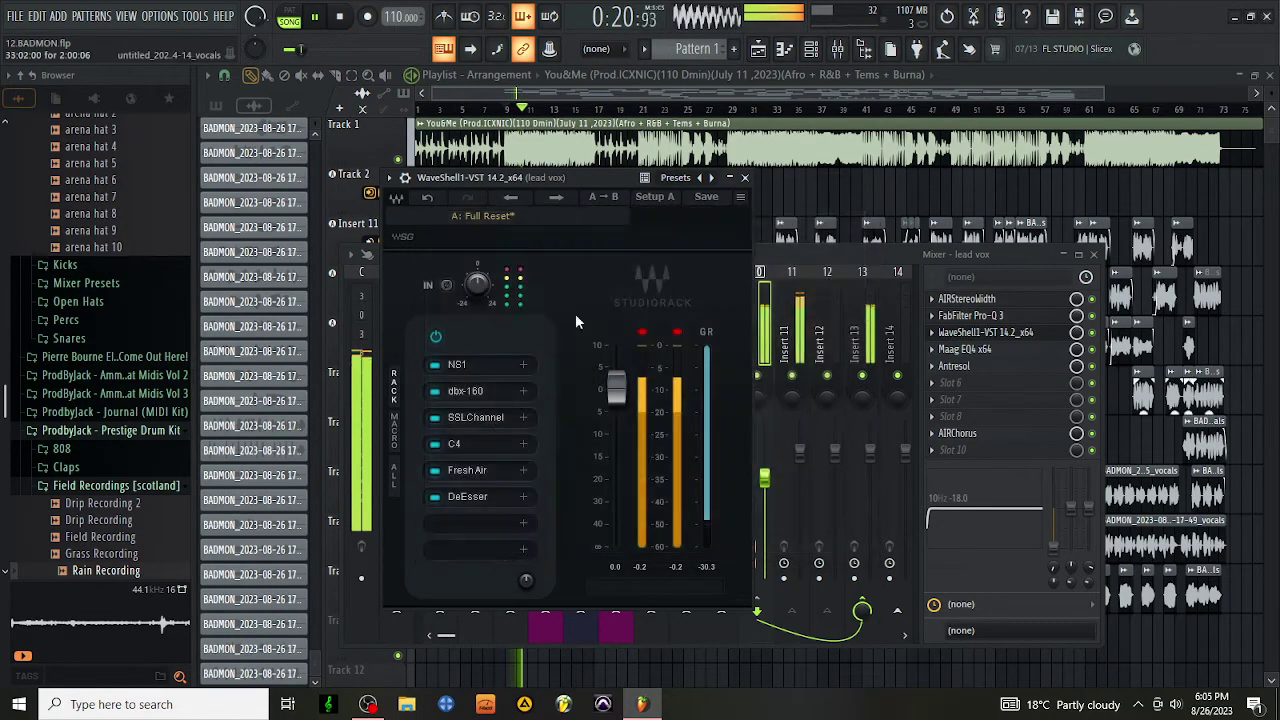
click(865, 217)
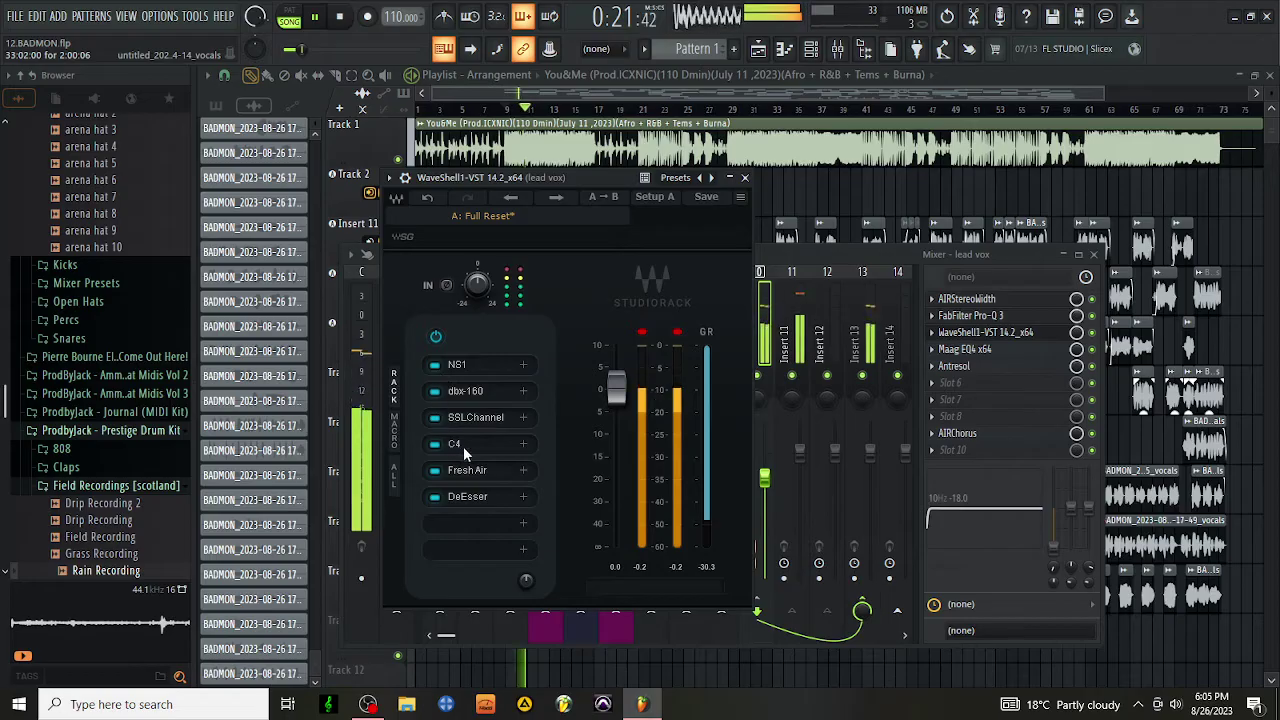
Add Virtual Mix Rack to the seventh slot, remove its FG-N, FG-Stress and Revival modules, and set Virtual Channel to US A
click(476, 524)
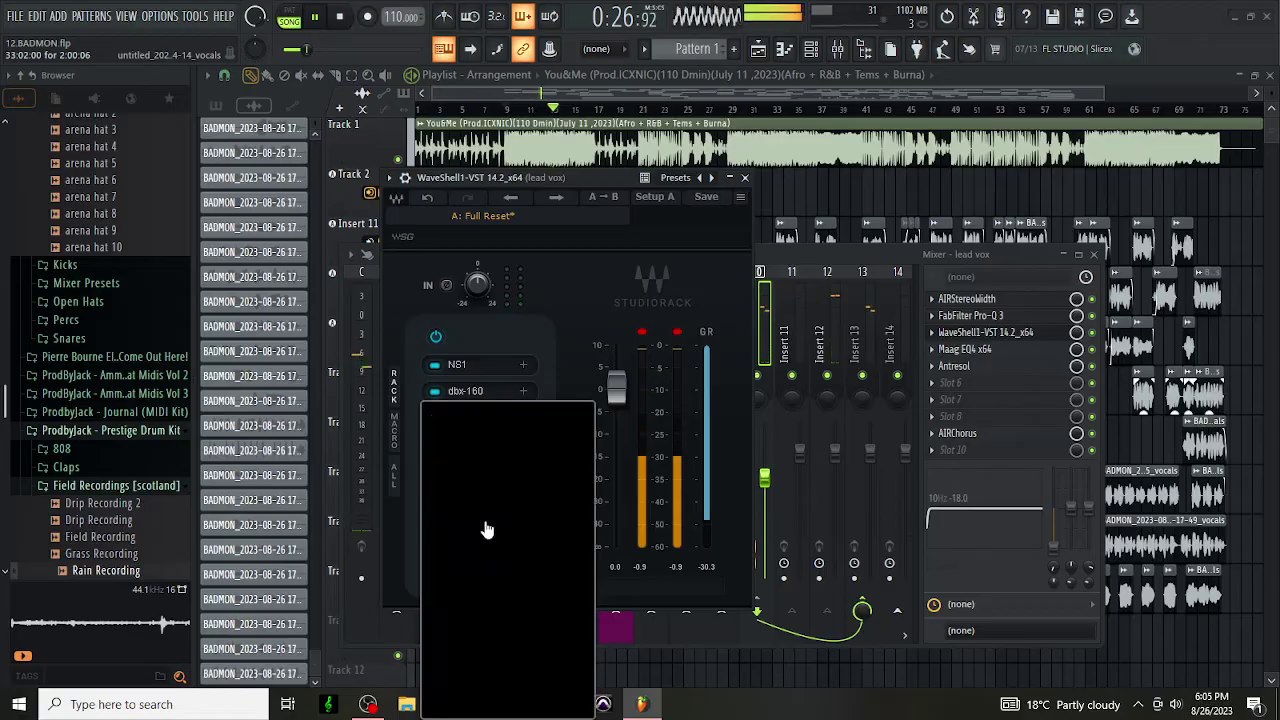
text(Virt)
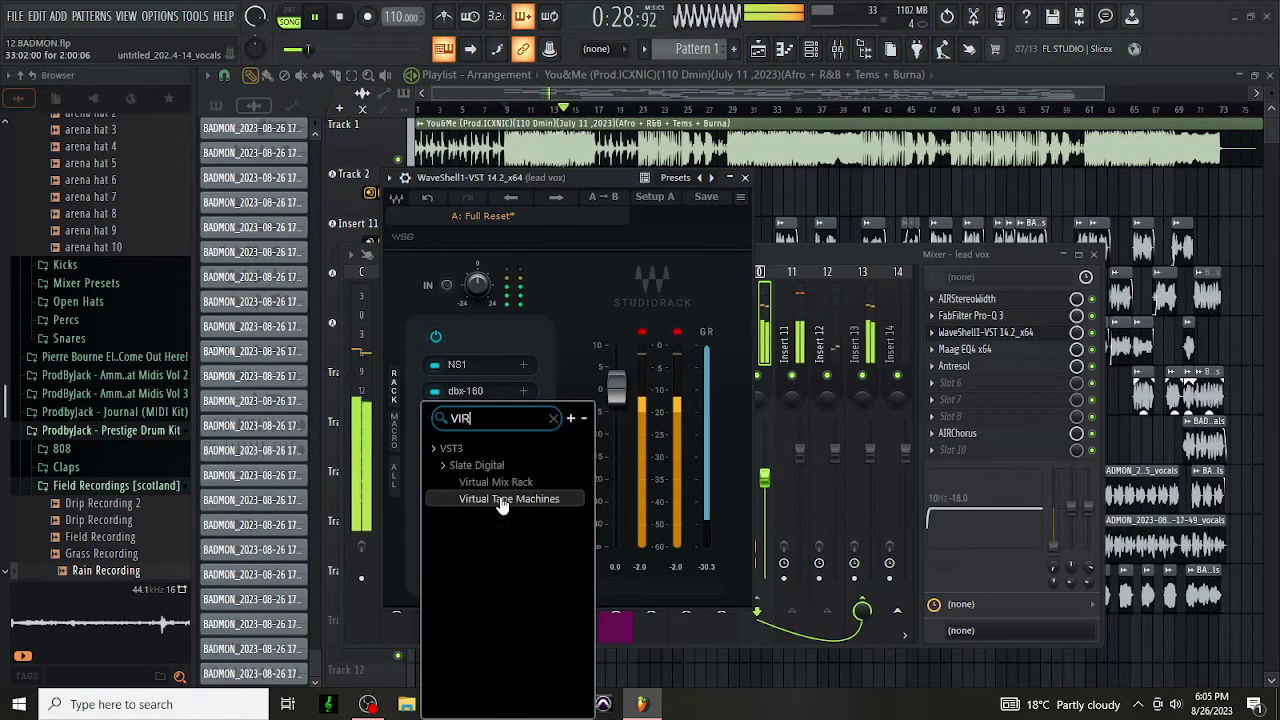
click(505, 482)
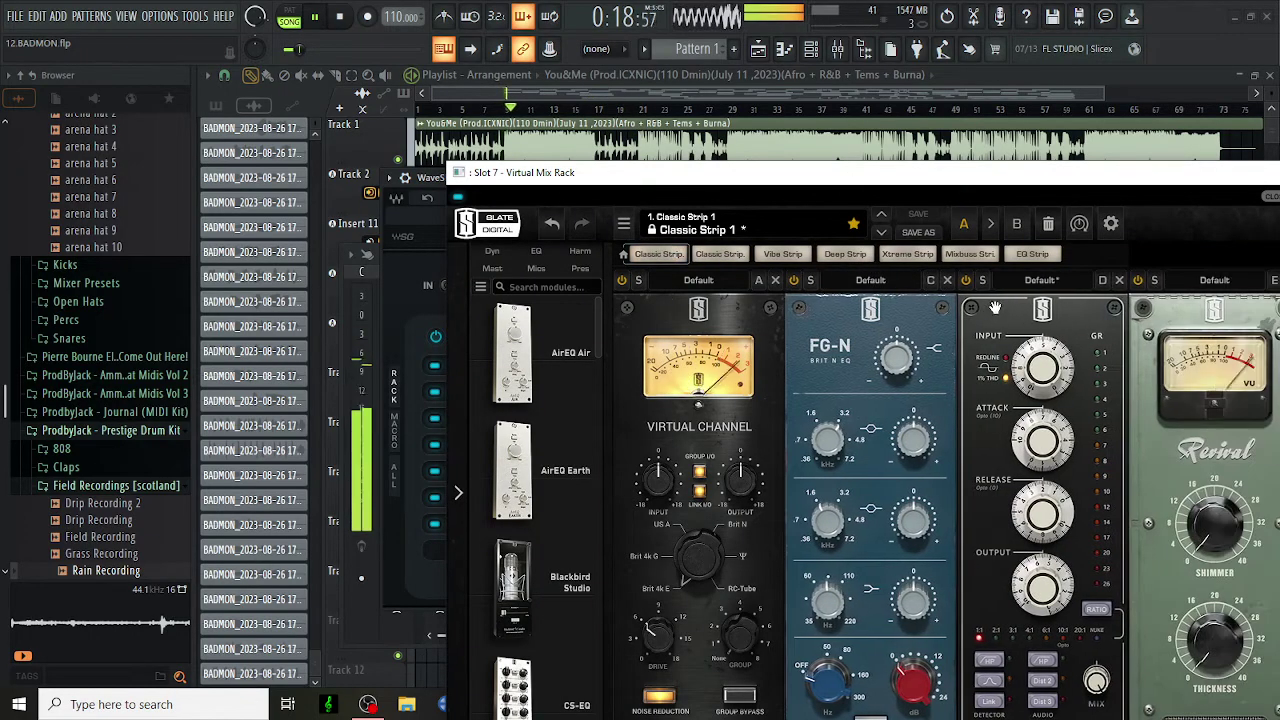
click(947, 281)
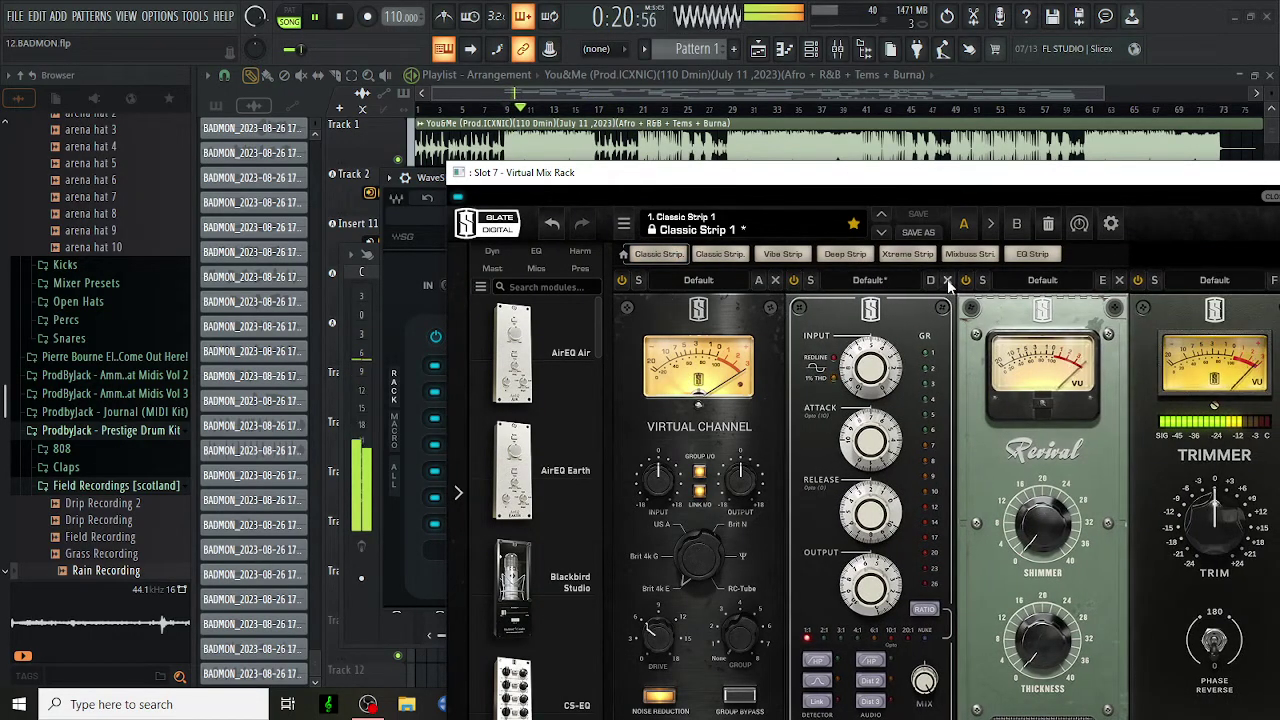
click(947, 279)
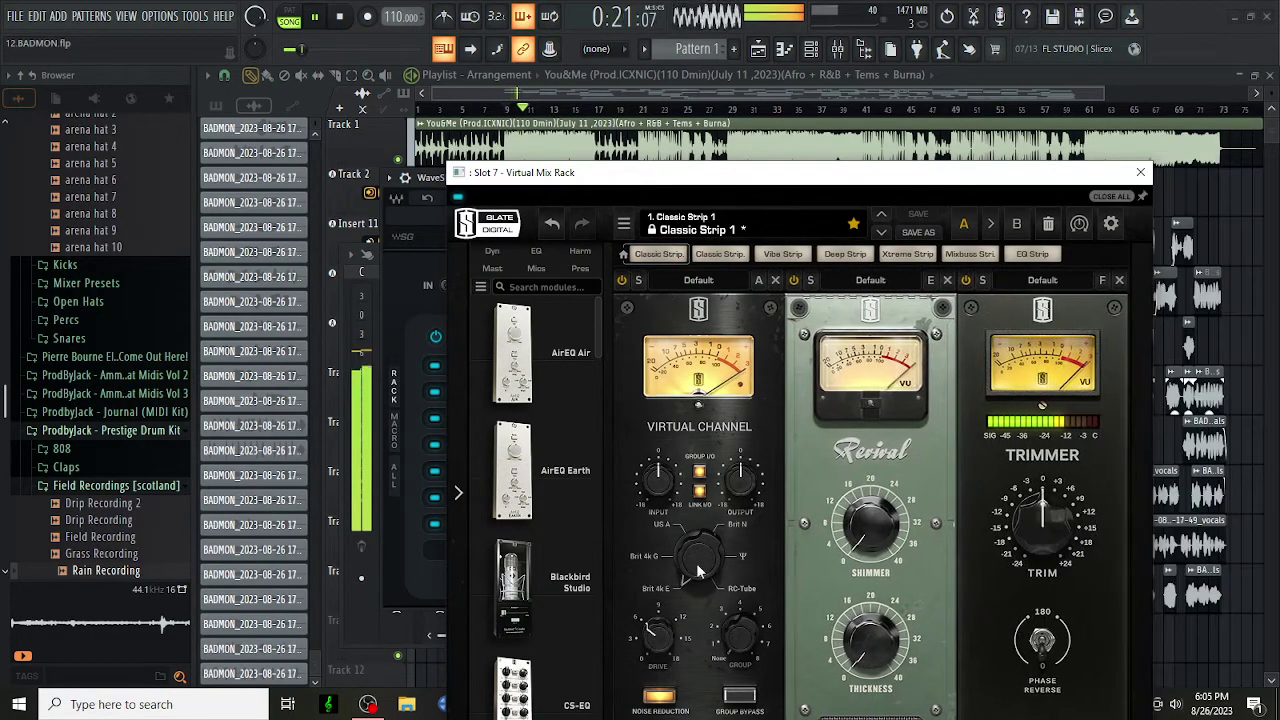
click(947, 280)
Insert the Classic Tubes microphone module before Virtual Channel, and place the Gate:Classic module ahead of it at the start of the rack
click(535, 269)
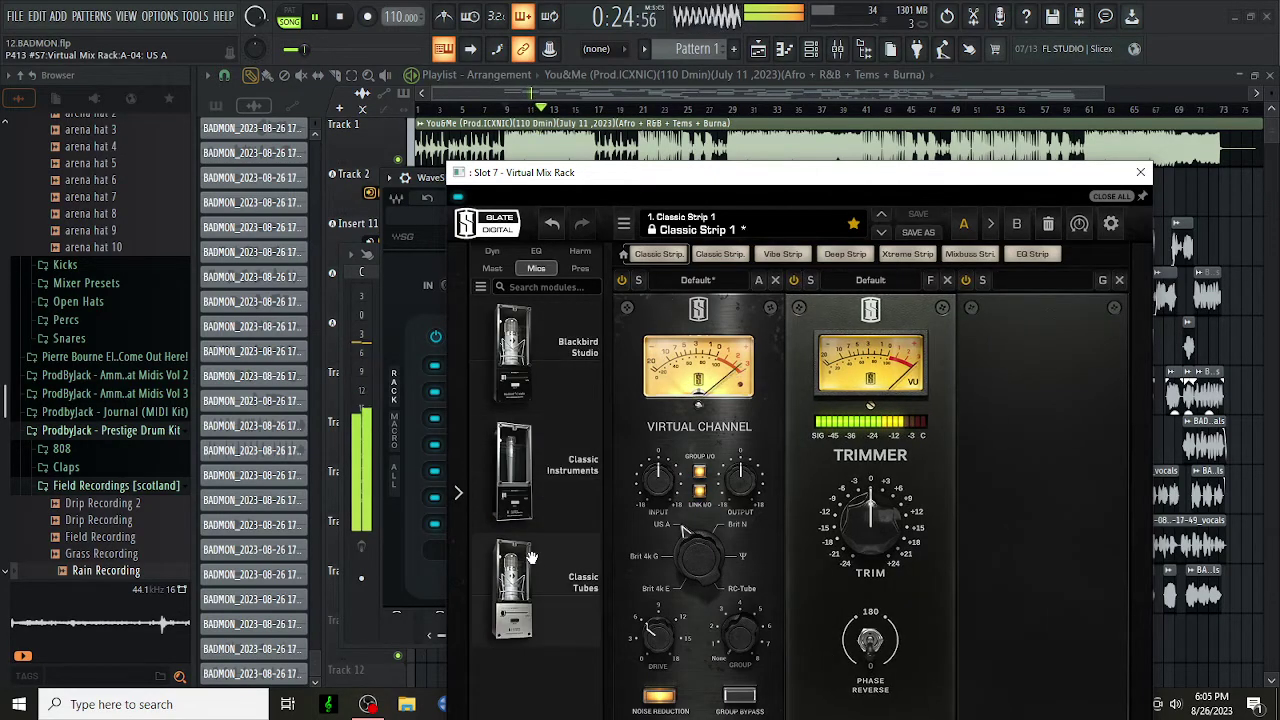
drag(513, 590, 667, 590)
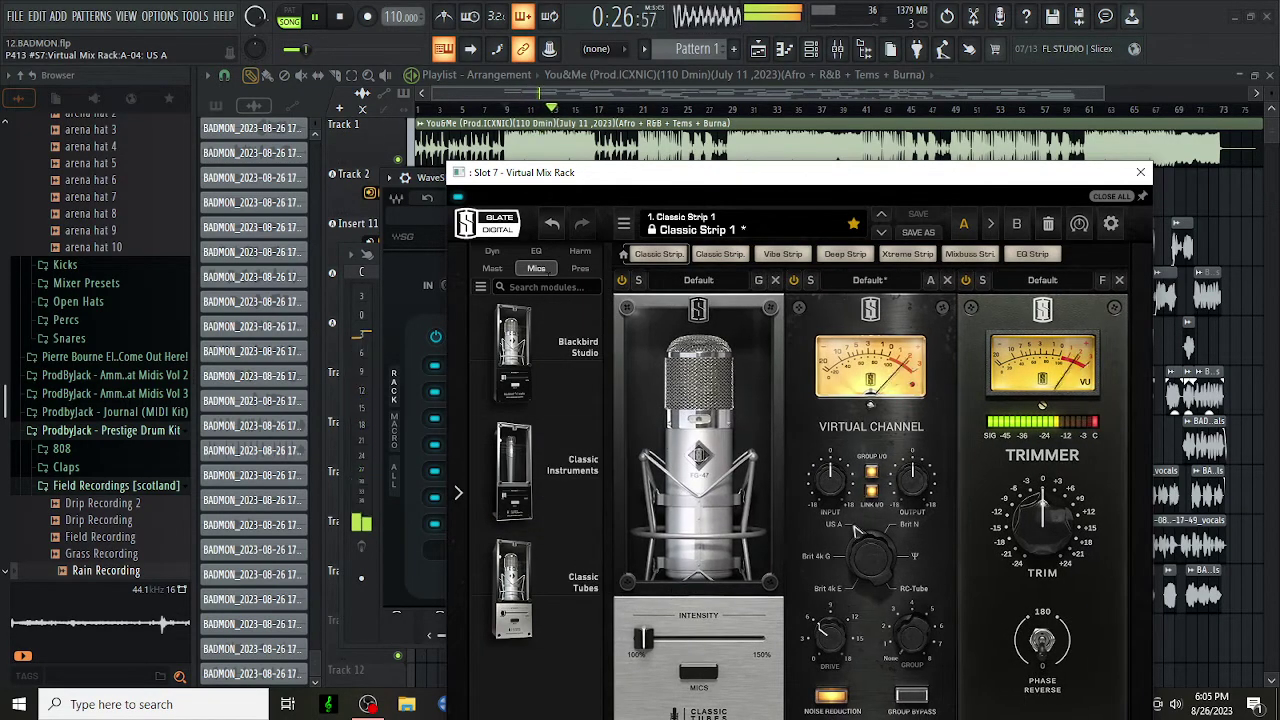
click(492, 251)
scroll(531, 540, down, 5)
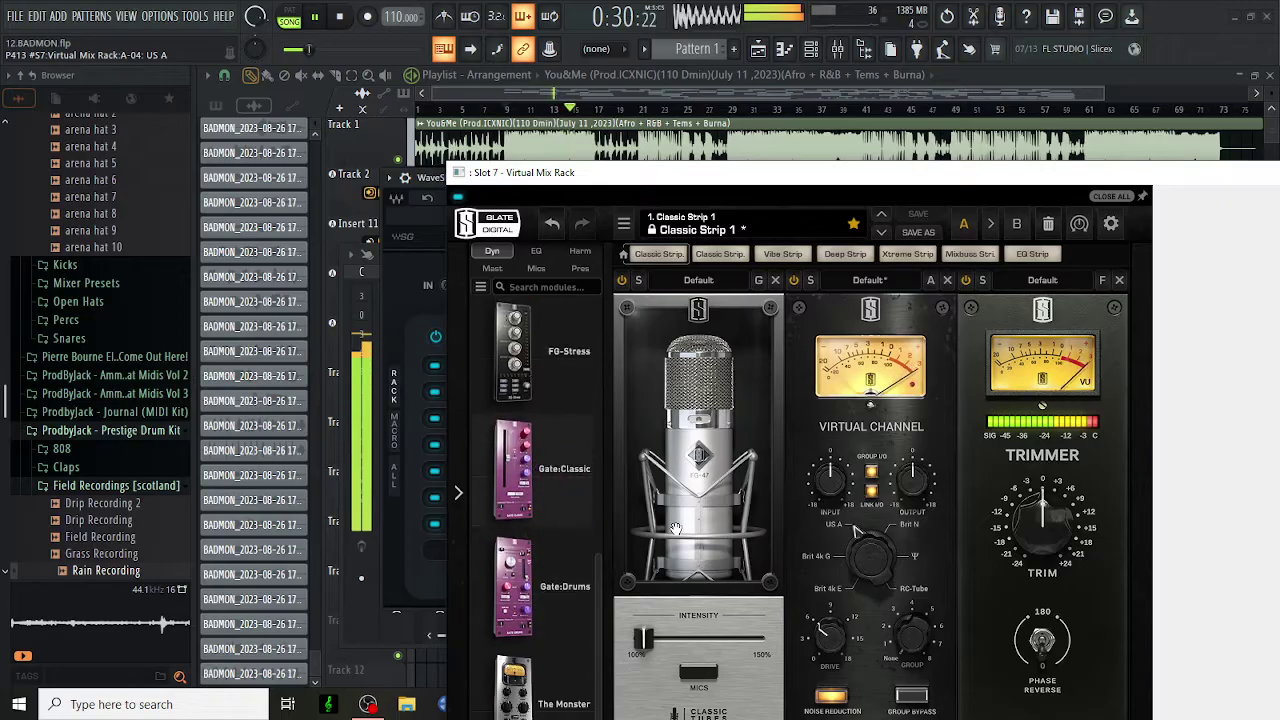
drag(676, 528, 680, 529)
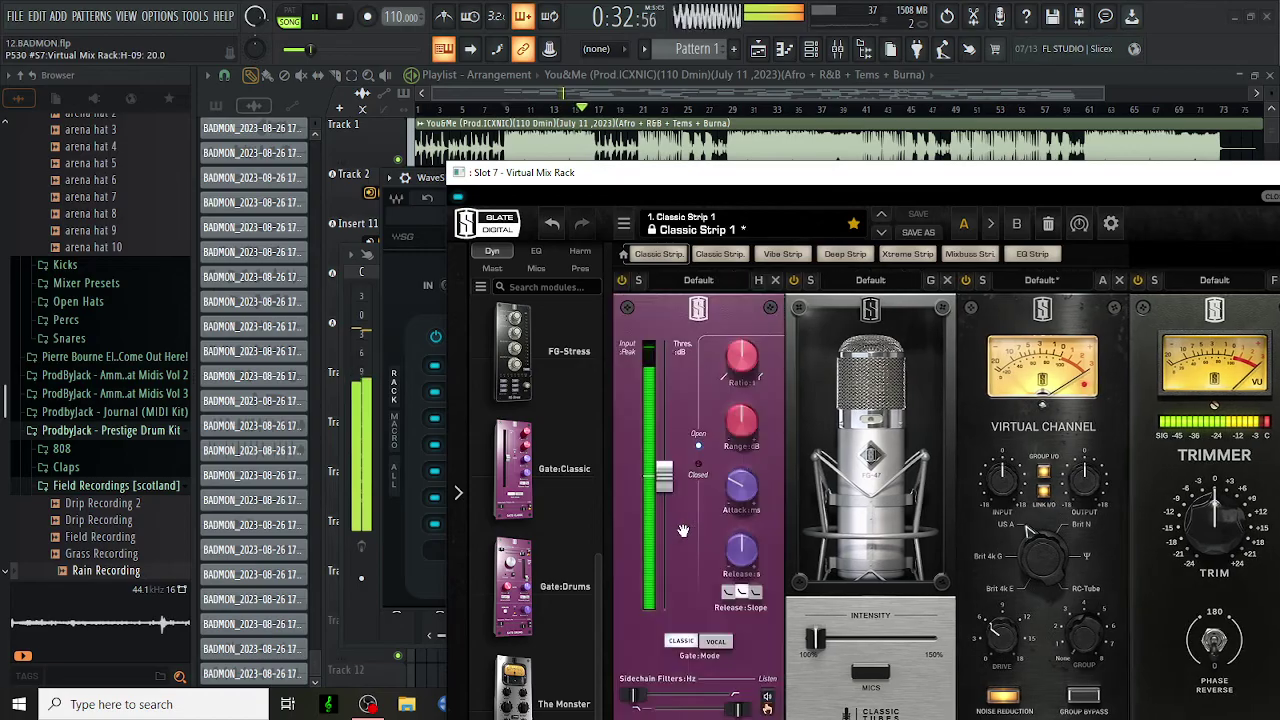
Load the Lead Vocal preset in Gate:Classic, set its threshold to -49.0 dB and close Virtual Mix Rack
click(705, 283)
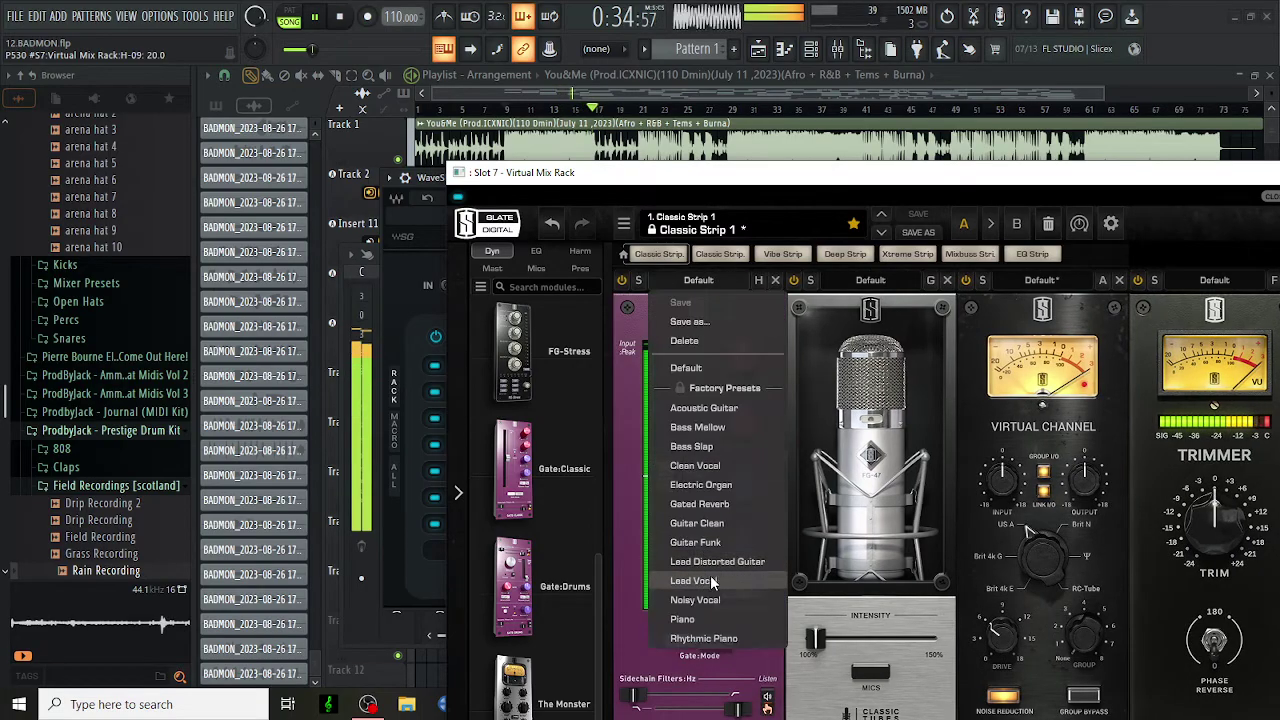
click(659, 510)
drag(663, 478, 673, 531)
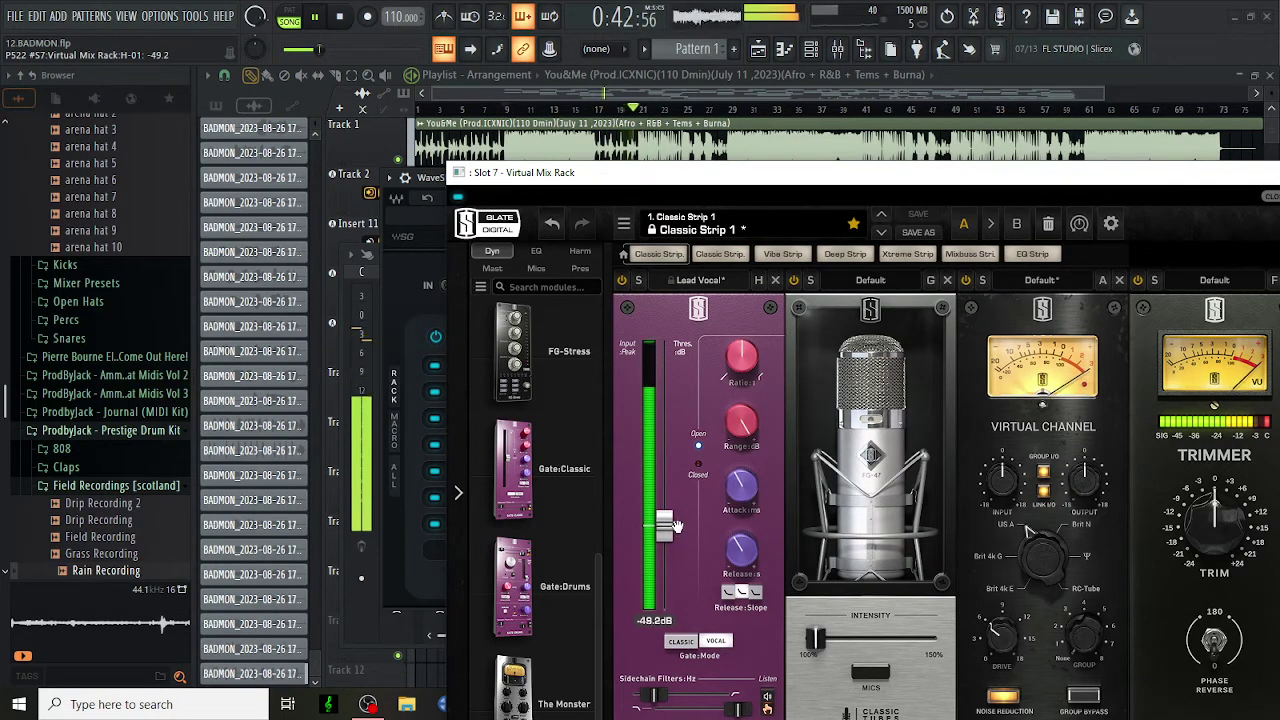
drag(672, 525, 672, 524)
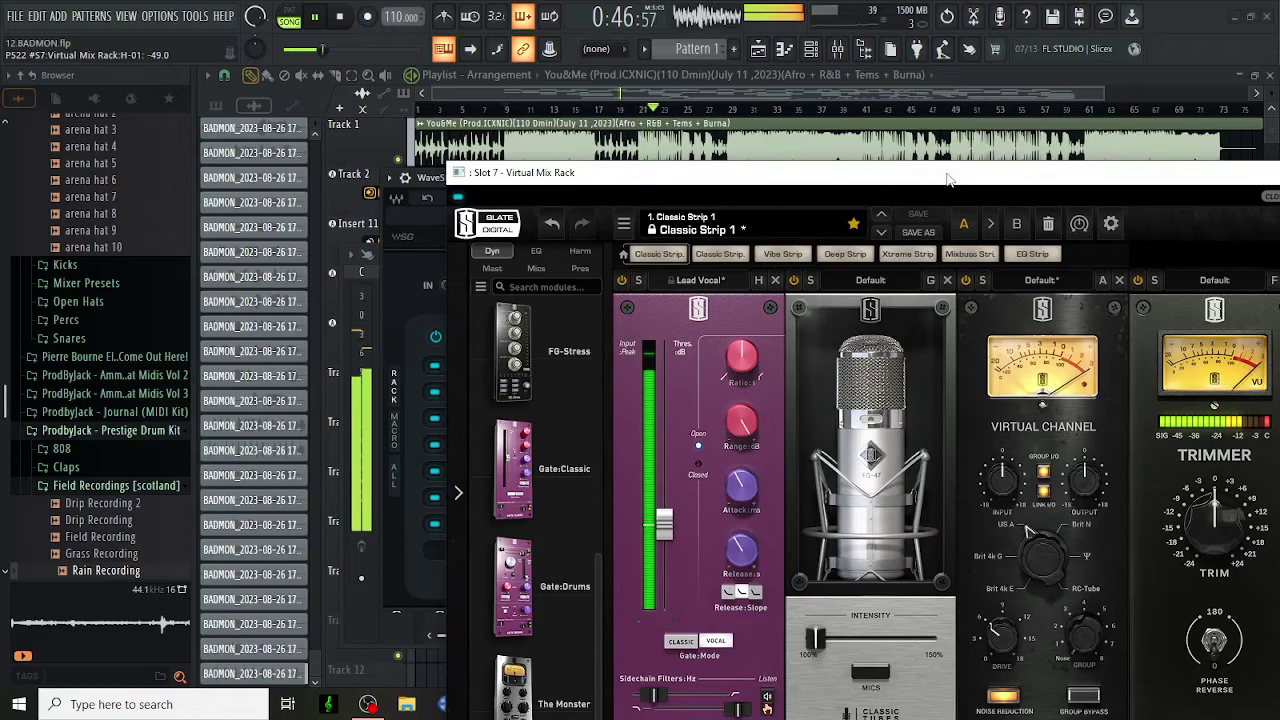
drag(947, 178, 743, 163)
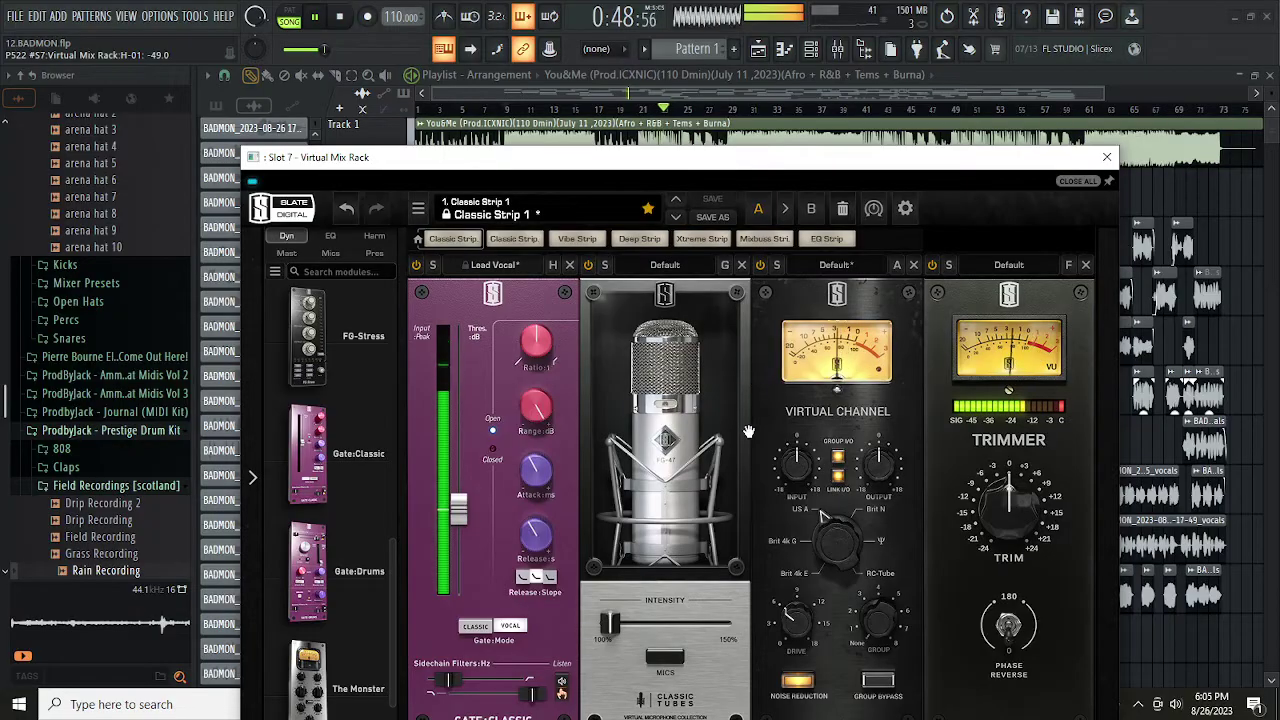
click(1107, 157)
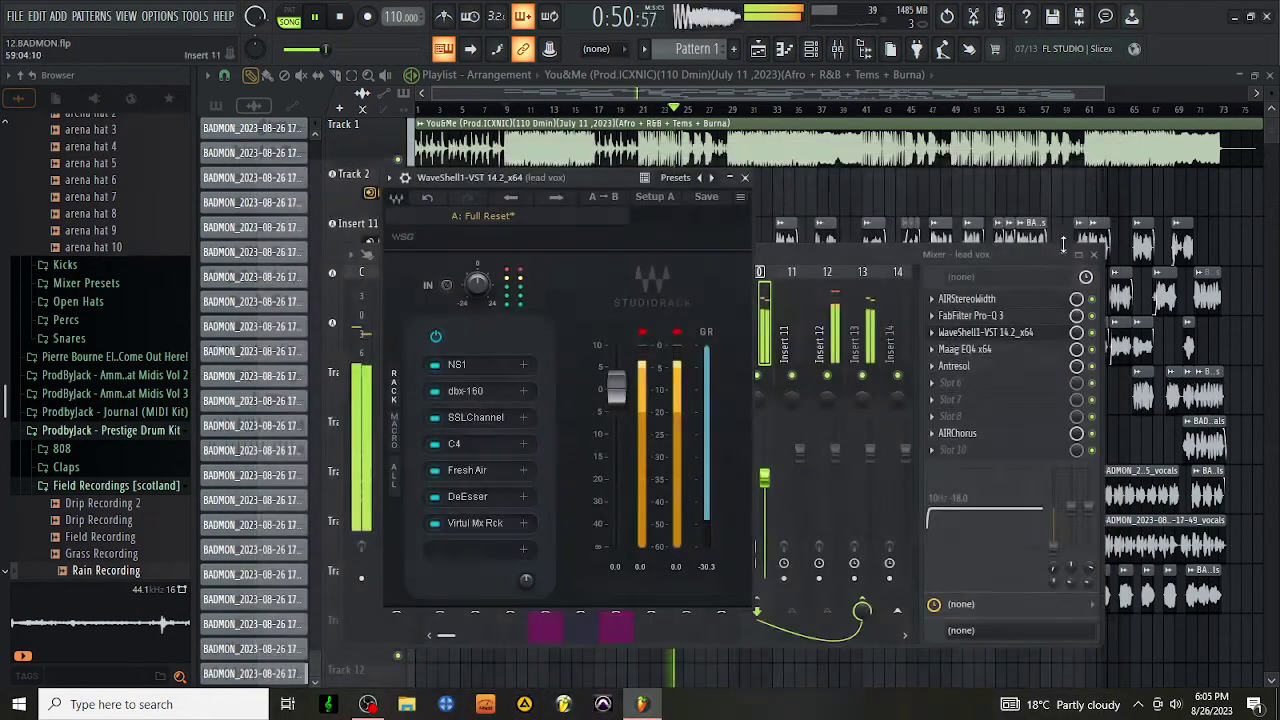
Lower the output gain of both the SSLChannel and C4 plugins in the rack to -2.0 dB
click(478, 420)
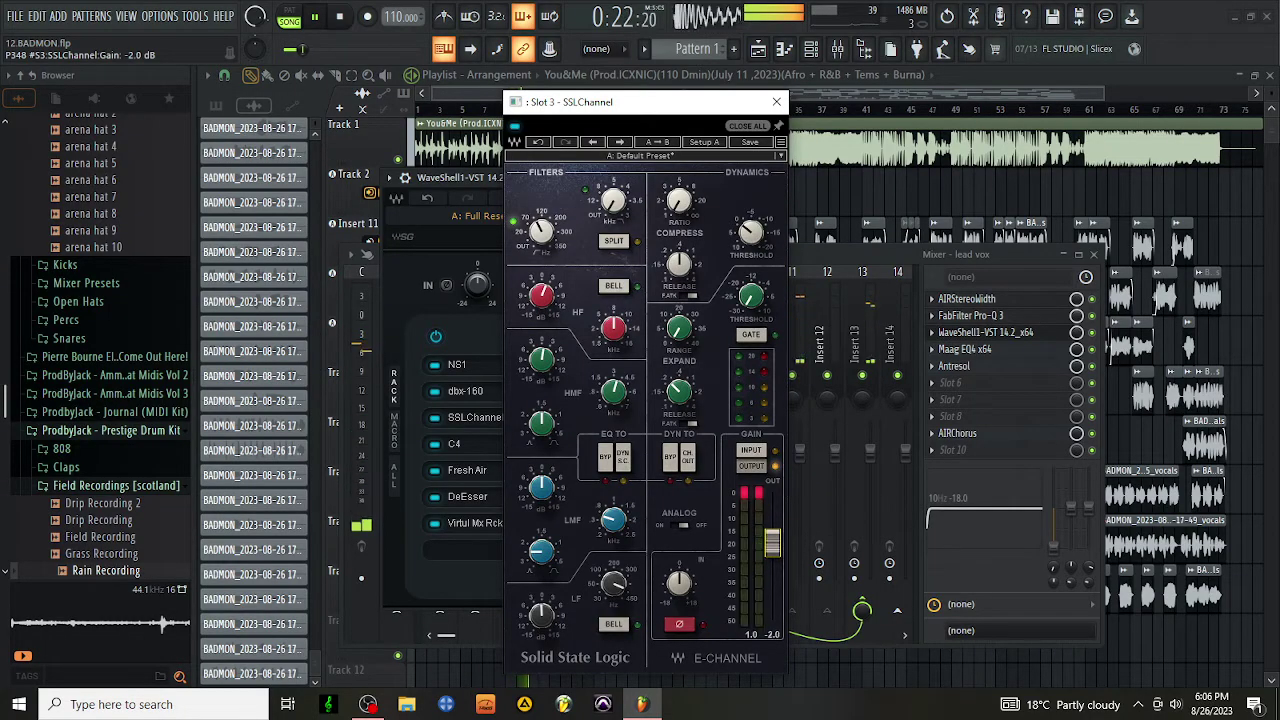
click(776, 101)
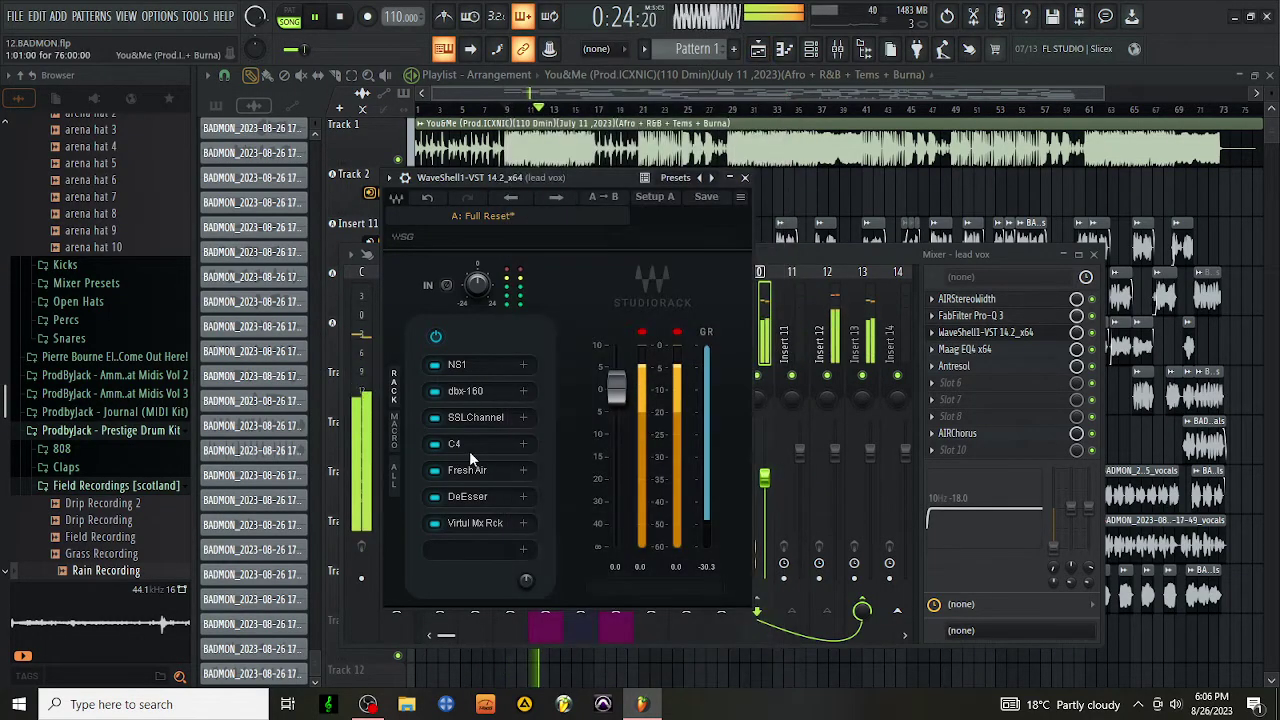
click(470, 446)
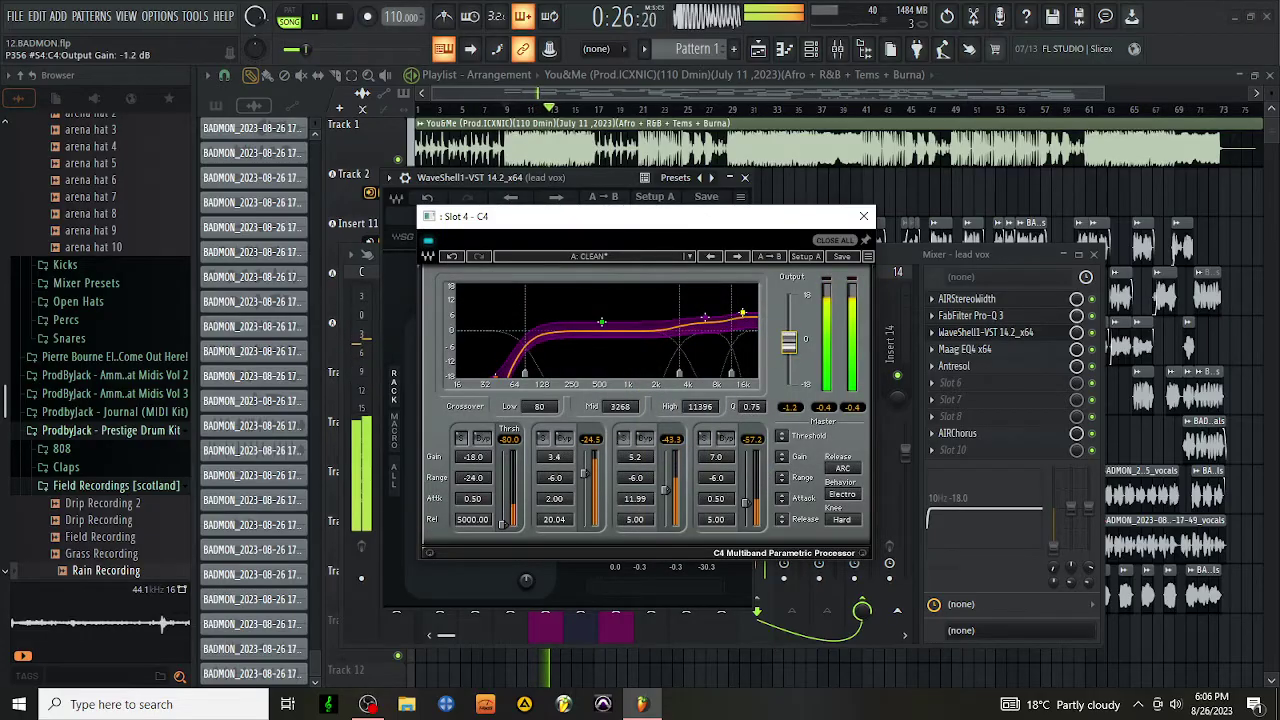
drag(789, 346, 789, 352)
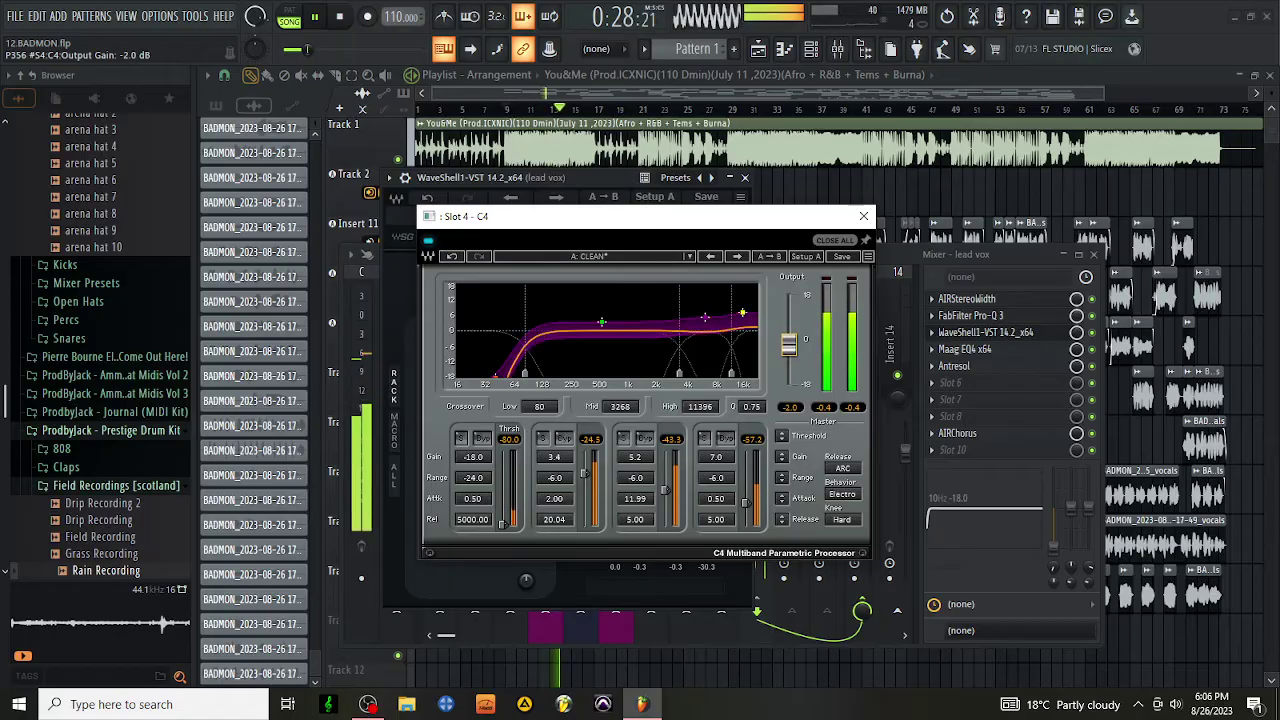
click(864, 216)
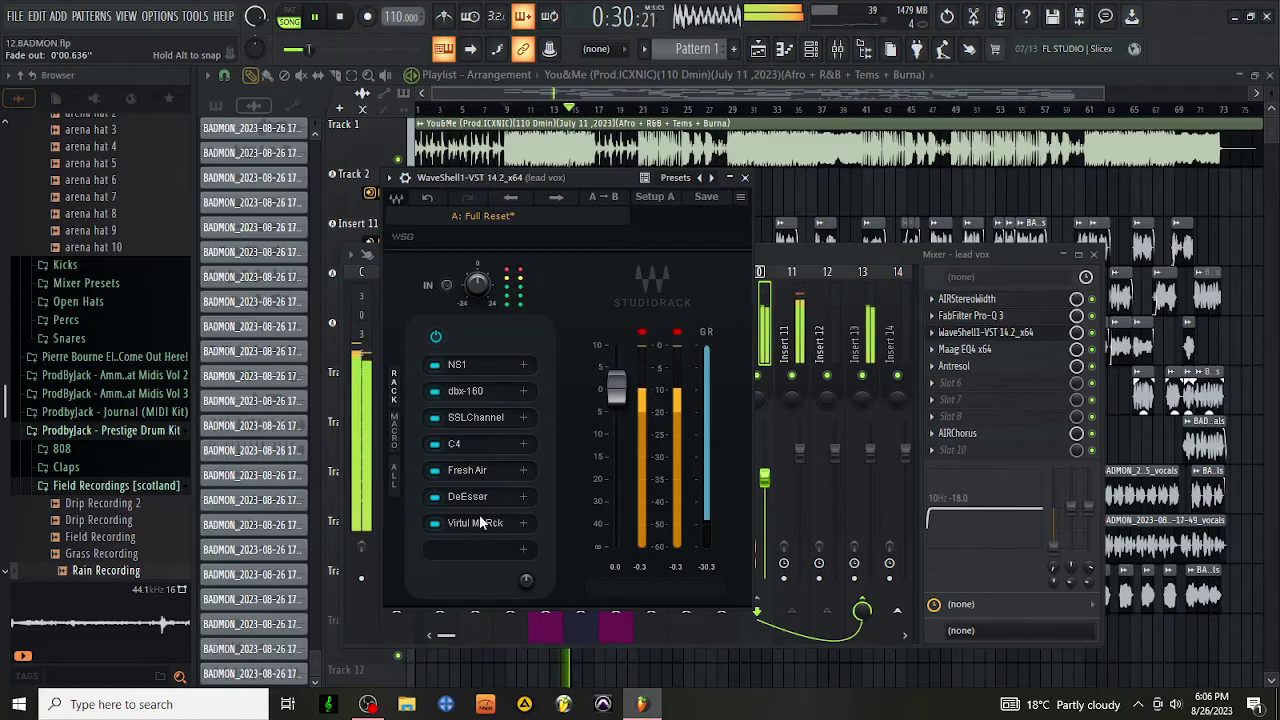
Add Maag EQ4 to the eighth StudioRack slot, set its air band to 5 kHz and raise its air gain to about 2.5
click(476, 550)
text(M)
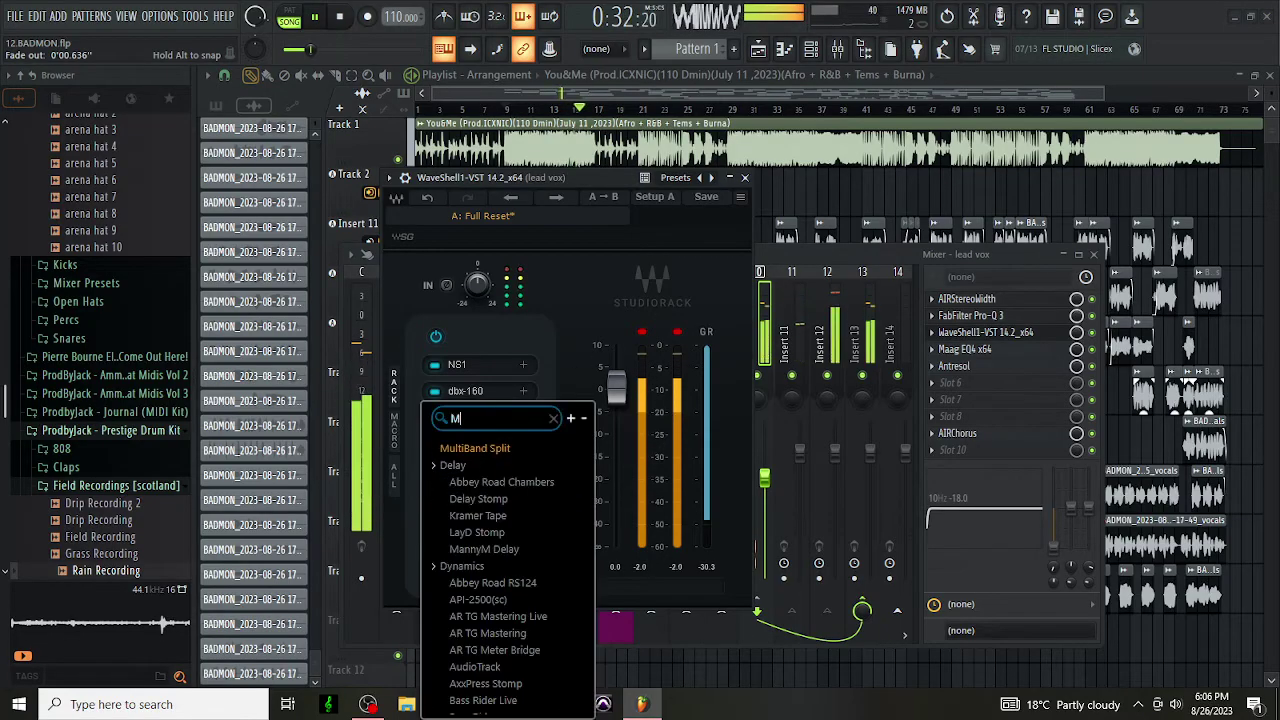
text(AAG)
click(529, 490)
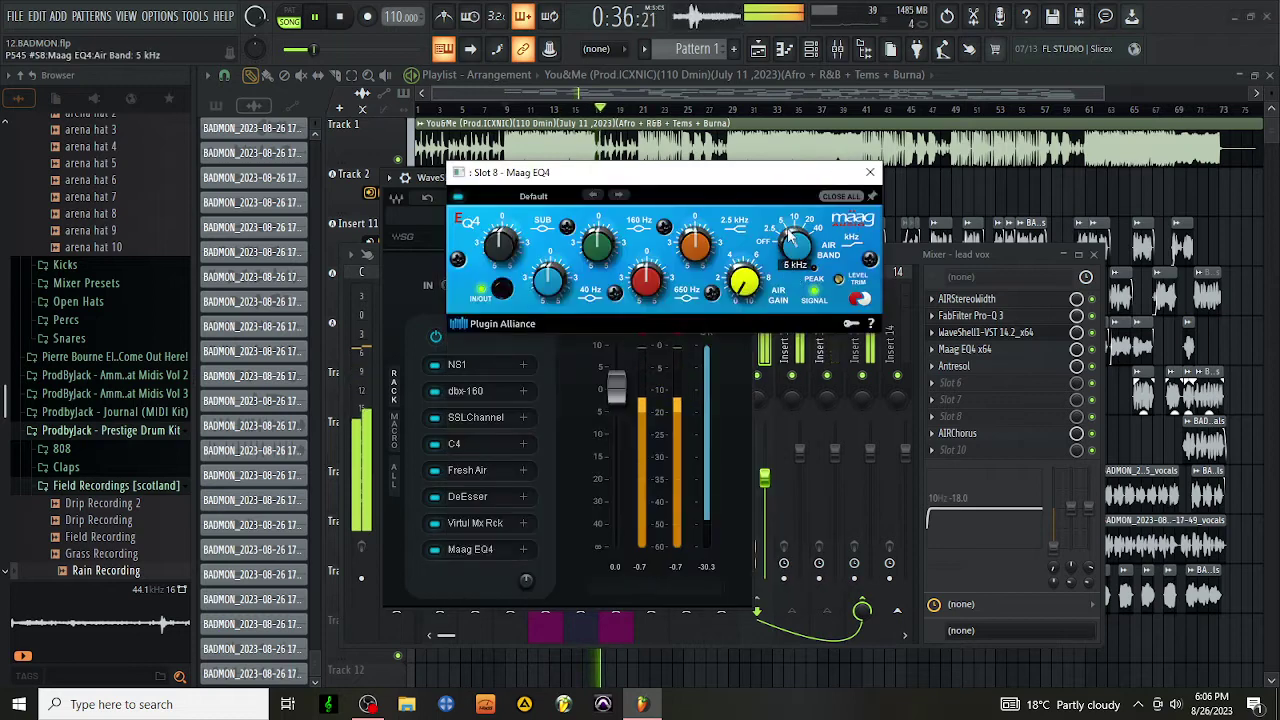
mouse_move(727, 281)
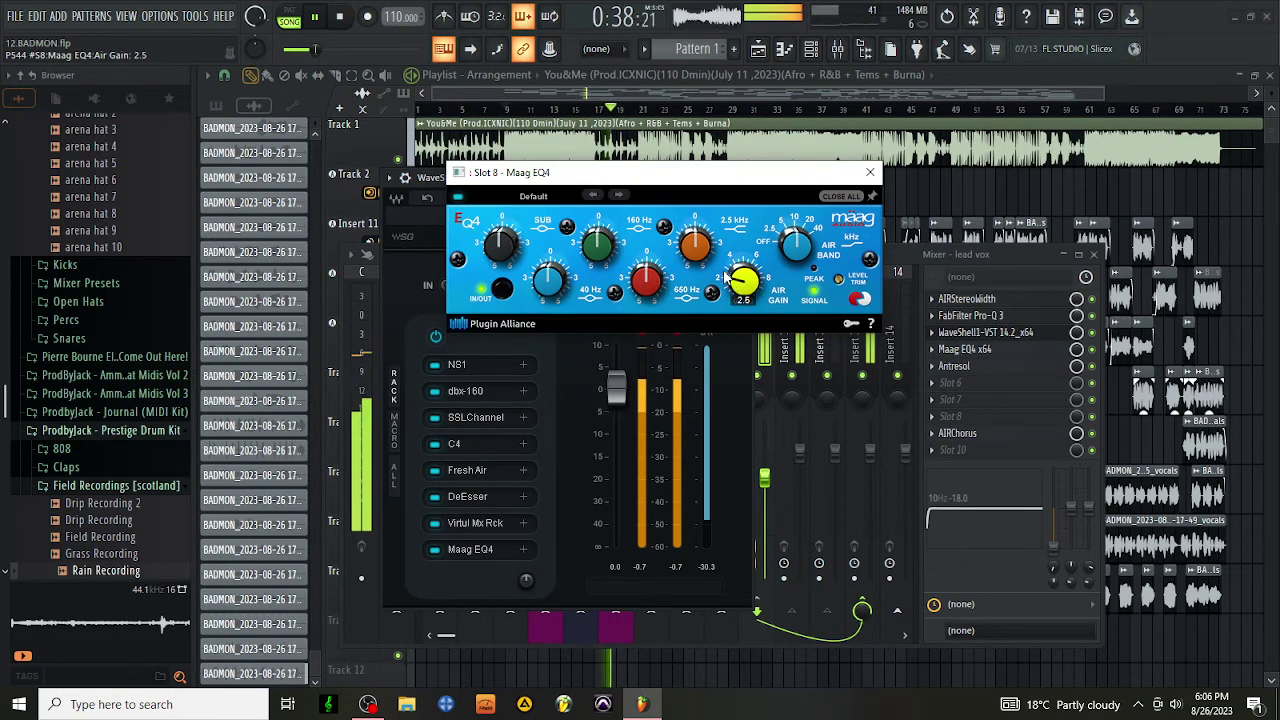
scroll(720, 282, down, 1)
click(870, 172)
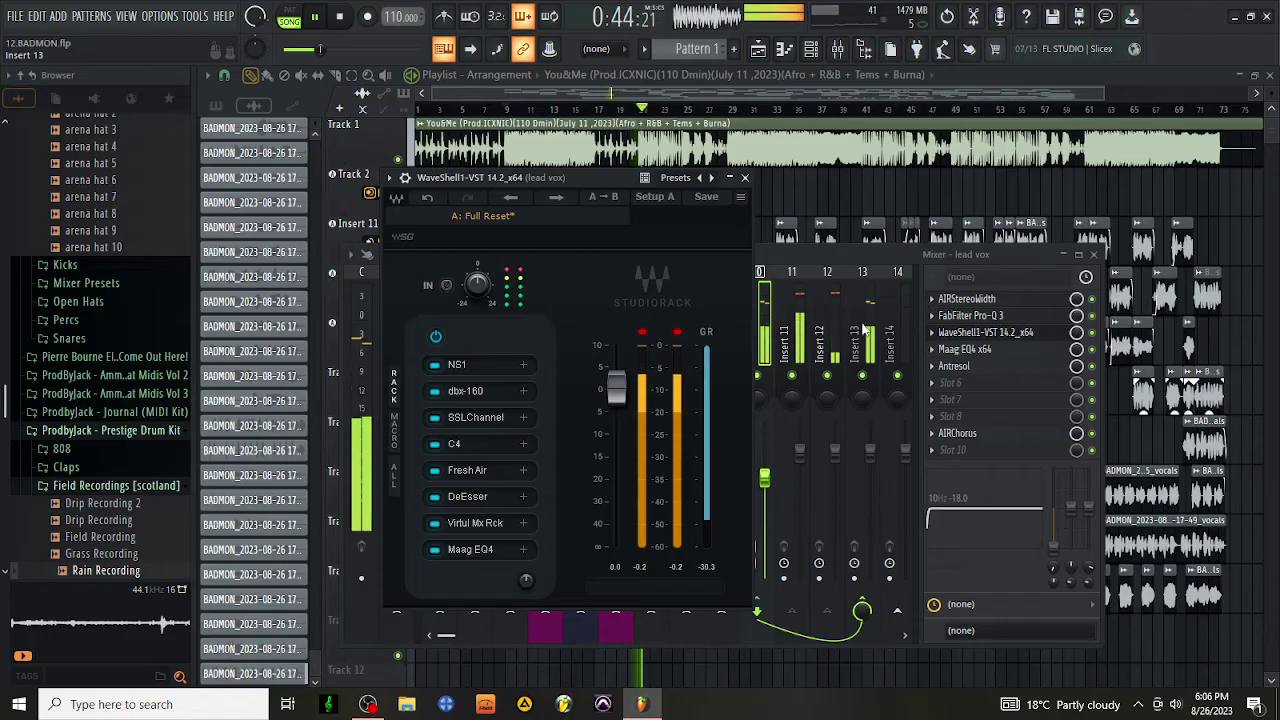
Move Antresol ahead of Maag EQ4 on the lead vox track and load Saturation Knob in slot 6 with saturation at 1.3
drag(975, 362, 974, 352)
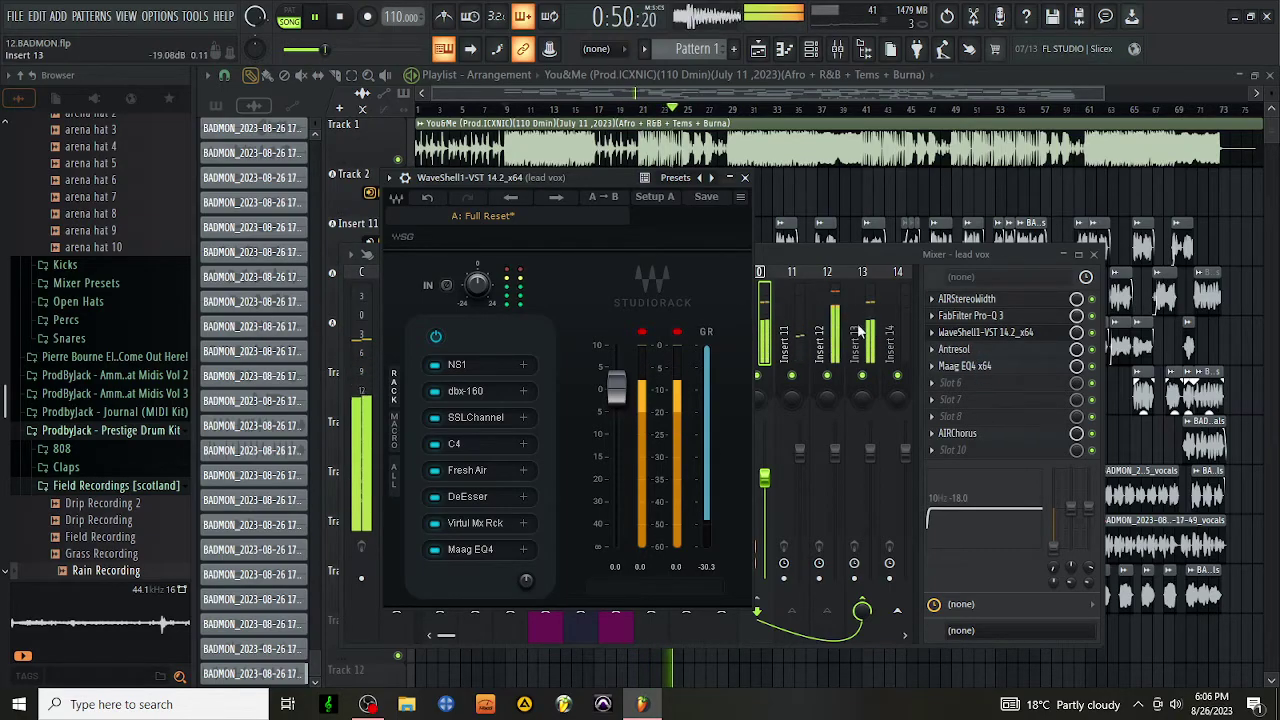
click(745, 178)
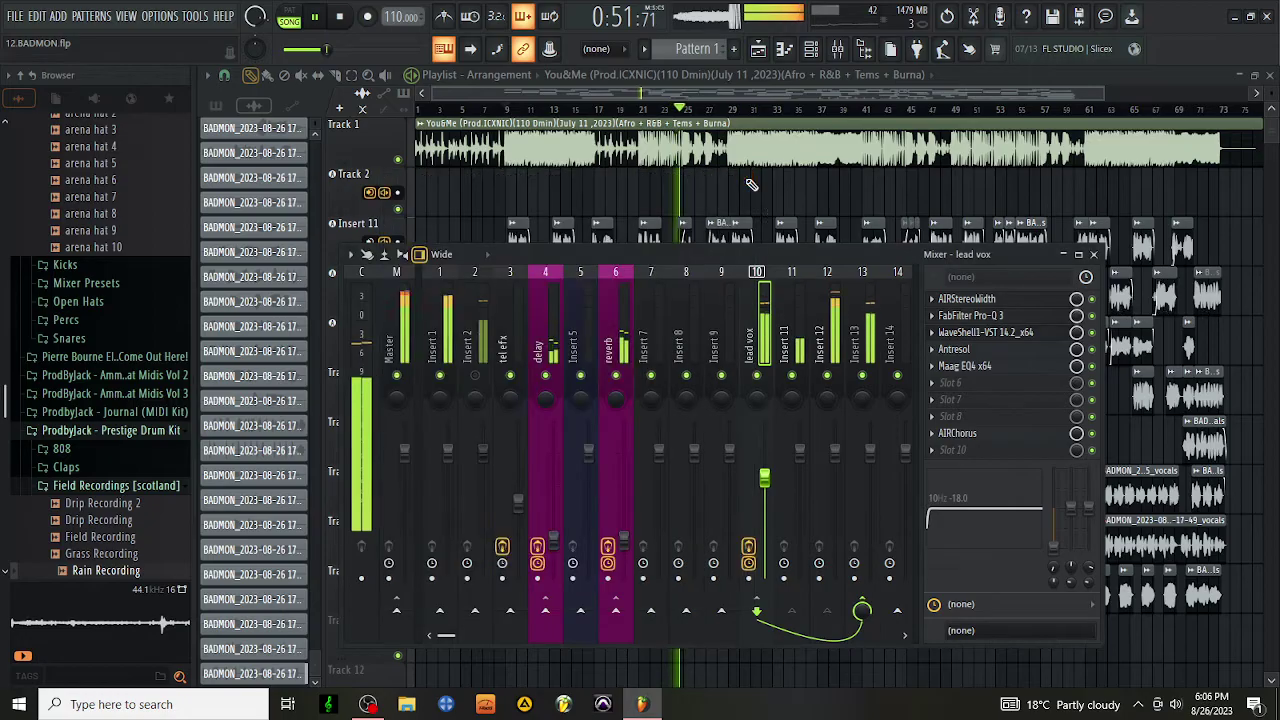
click(988, 382)
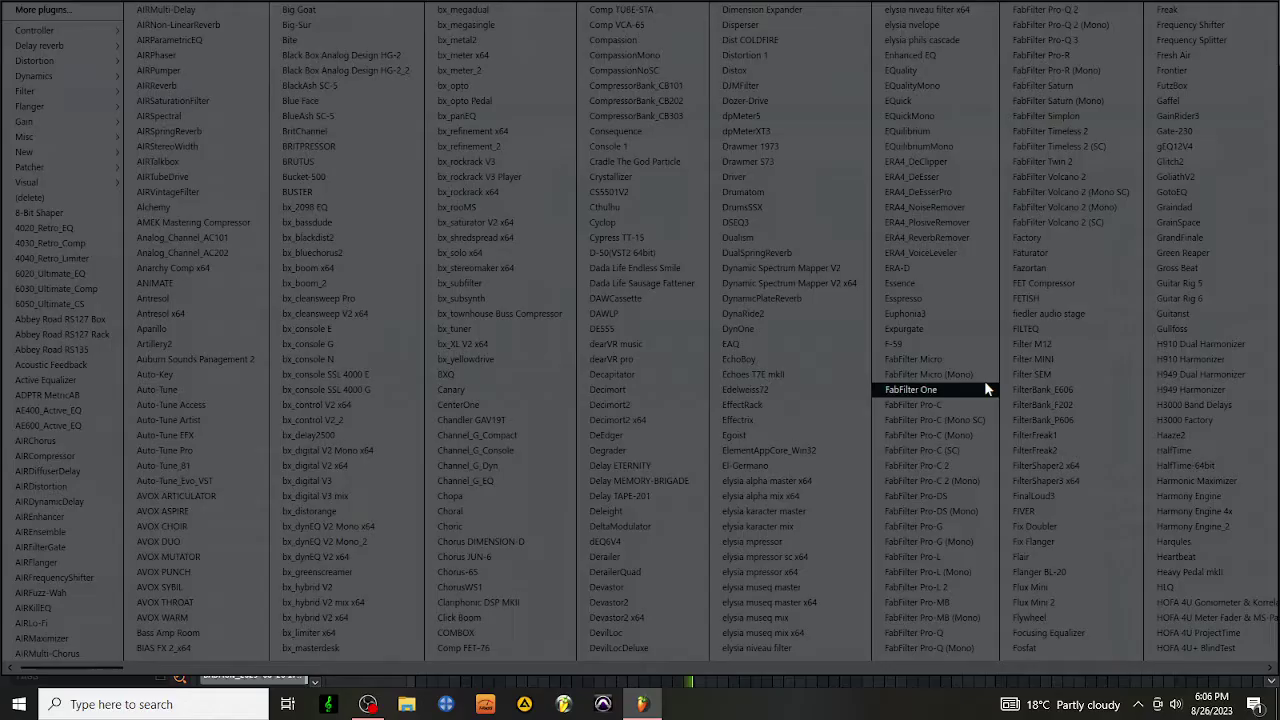
key(s)
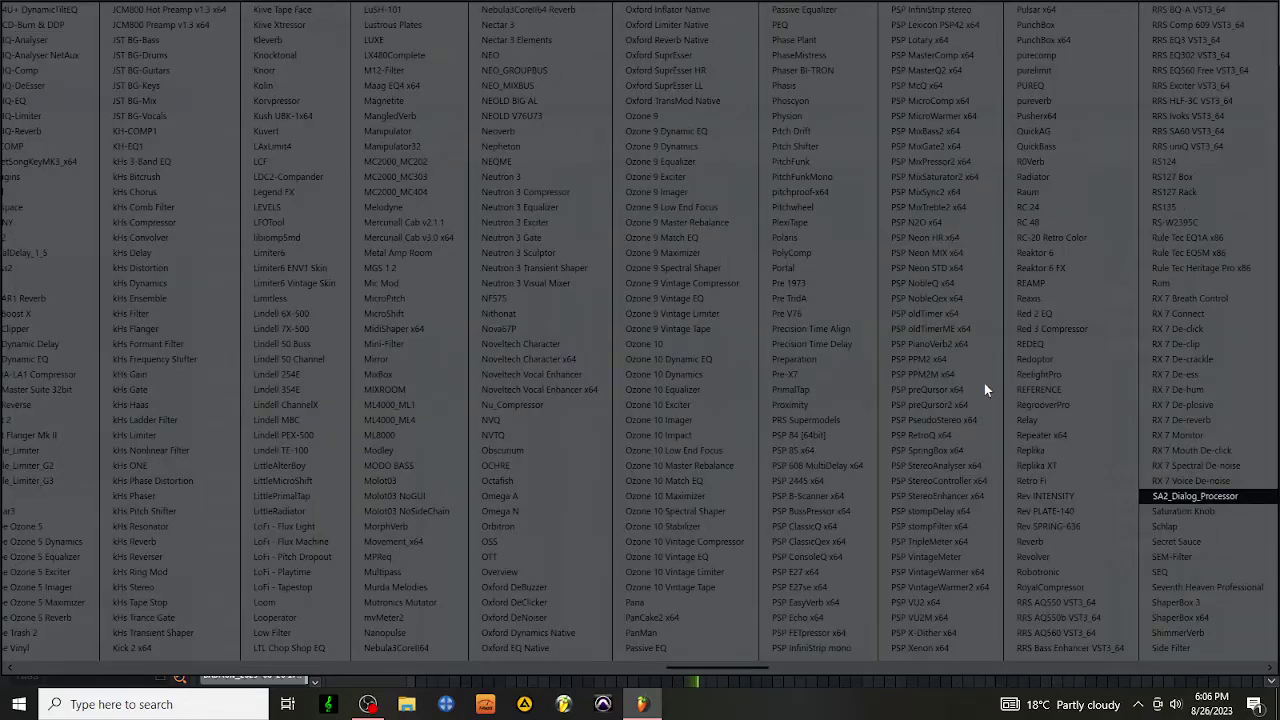
click(1182, 514)
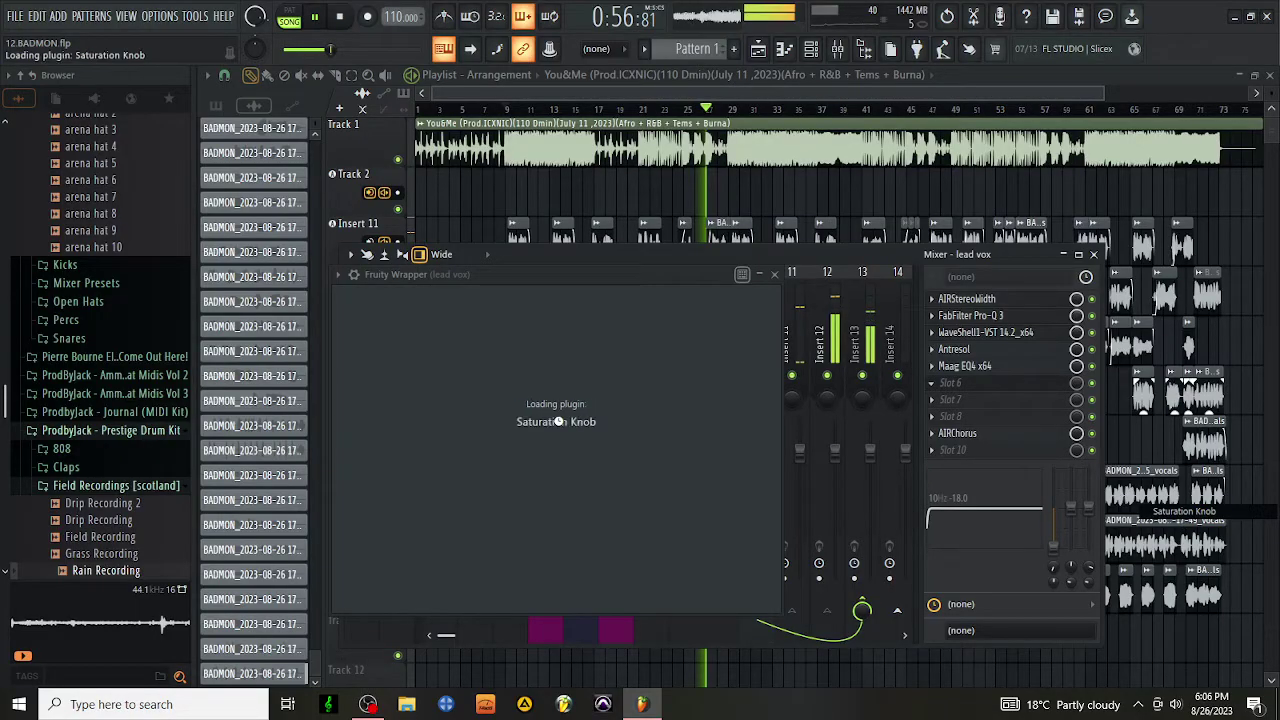
drag(478, 362, 447, 340)
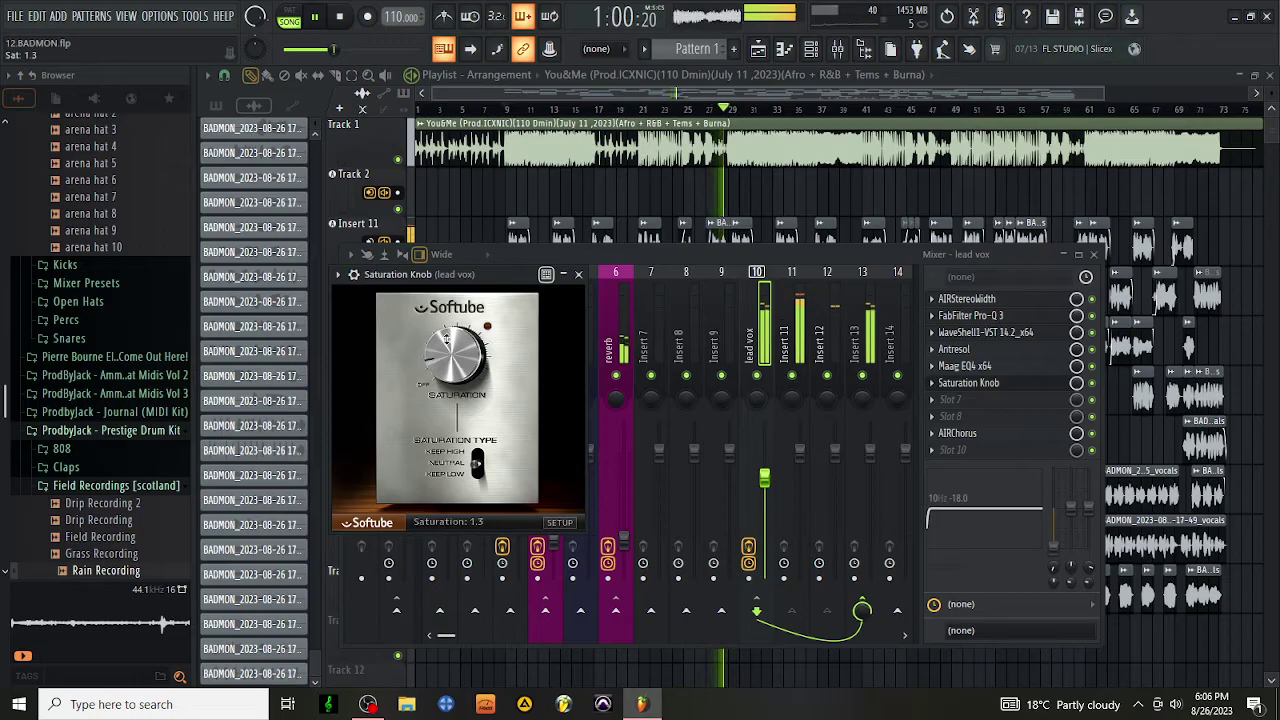
click(578, 275)
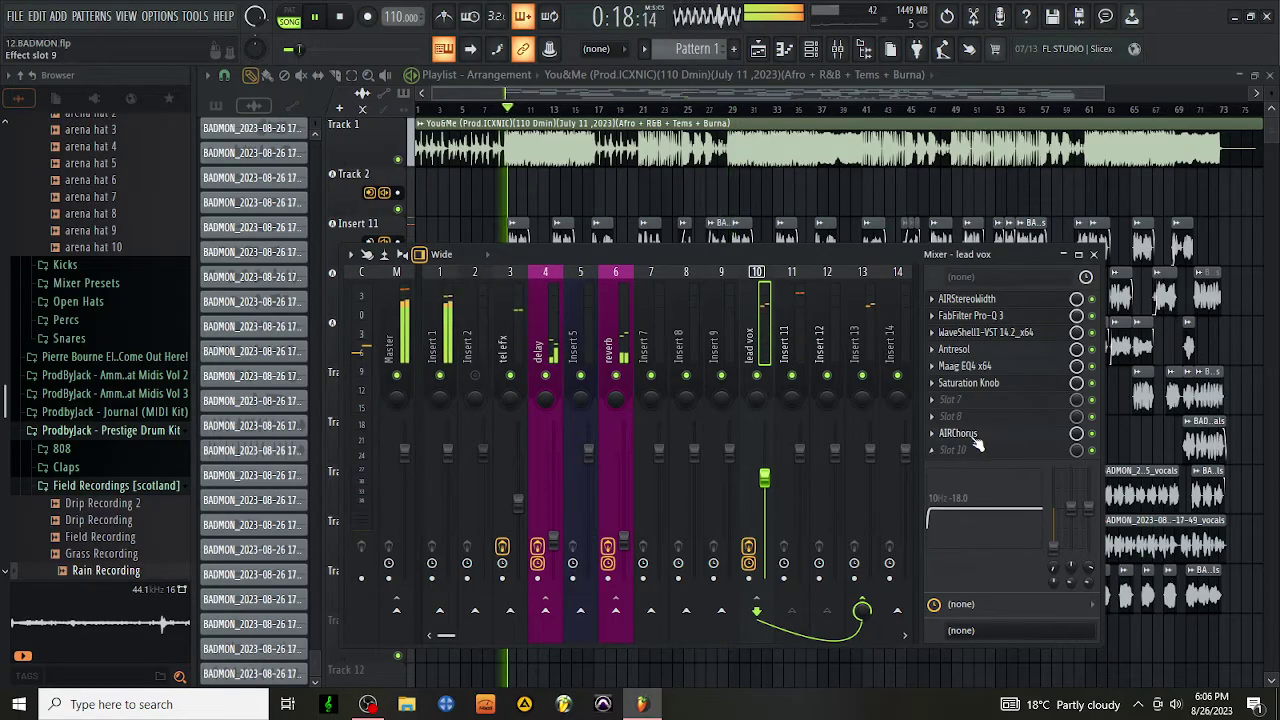
Move AIRChorus up to slot 6, ahead of Saturation Knob, and set its mix to 8%
drag(977, 421, 987, 390)
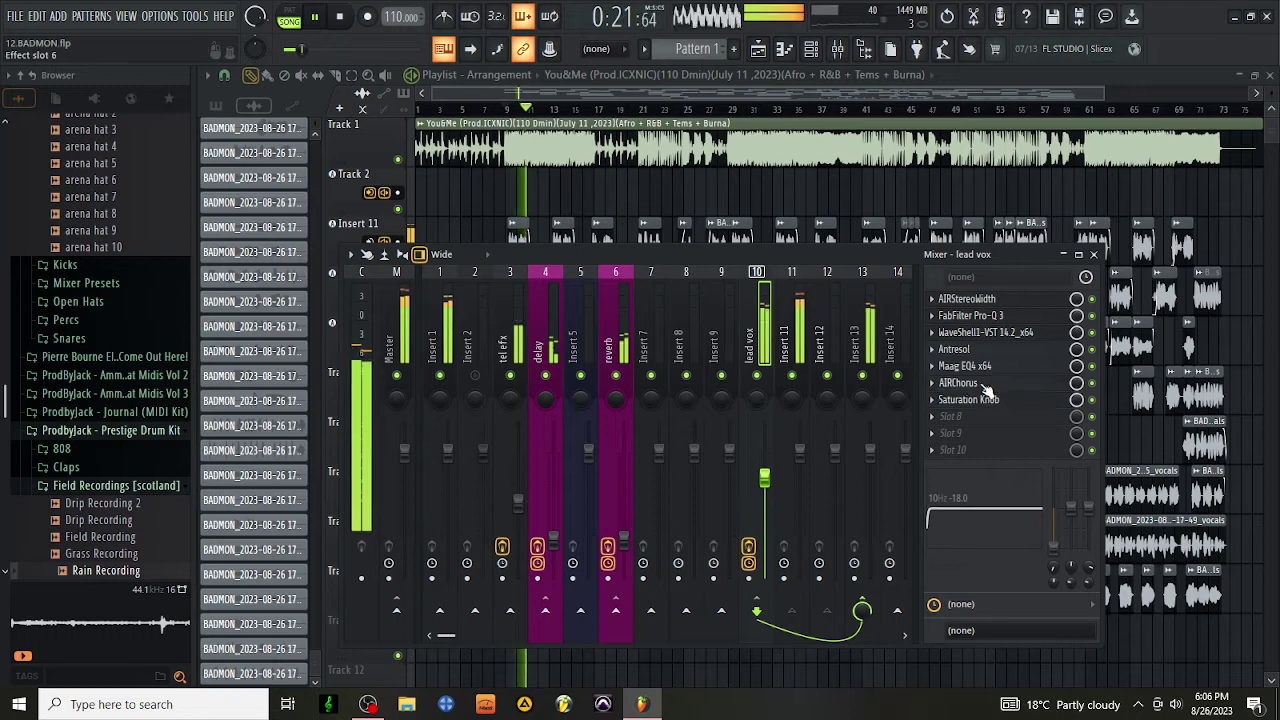
click(986, 388)
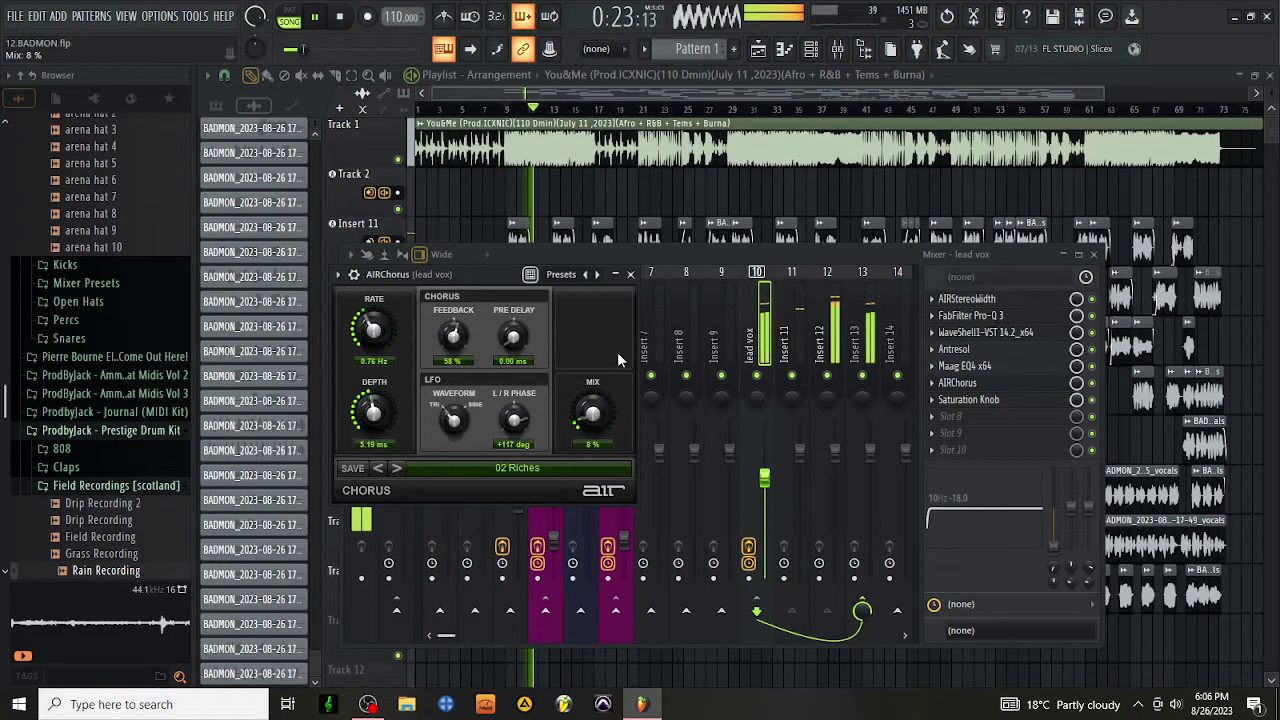
click(631, 276)
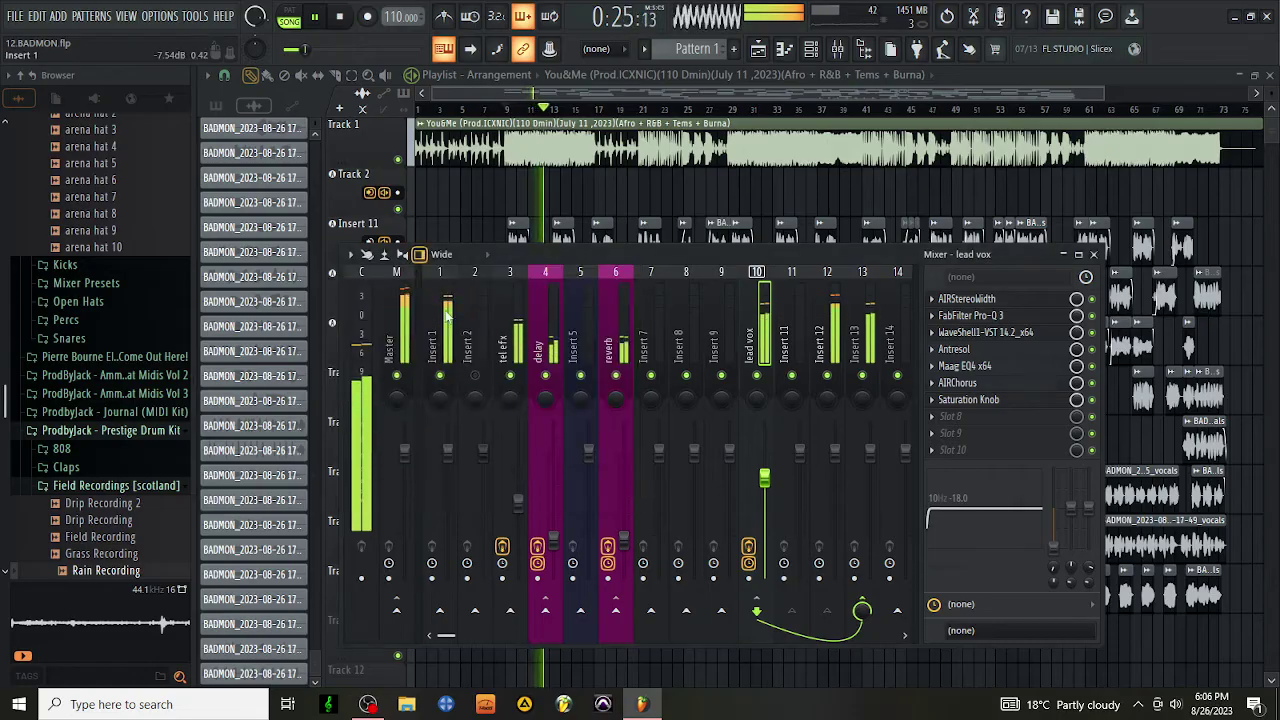
Load the saved mixer track state "gabila master magic" on the Master track
click(508, 360)
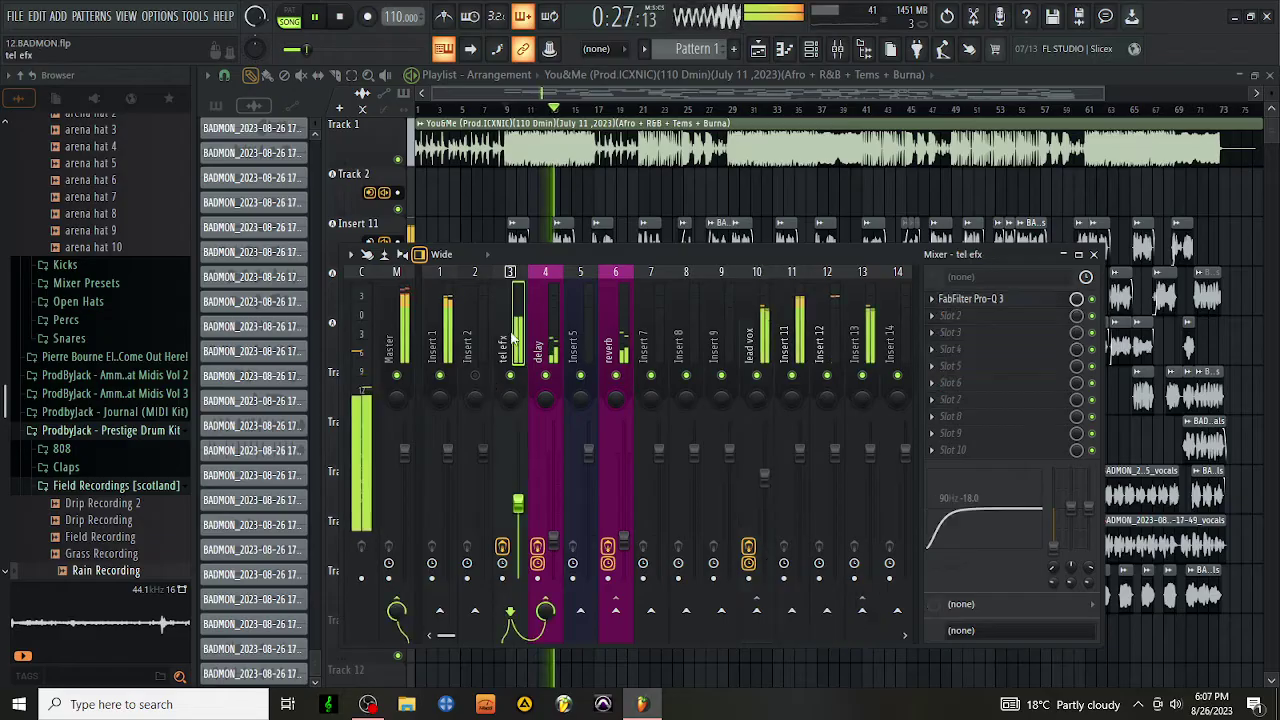
right_click(412, 330)
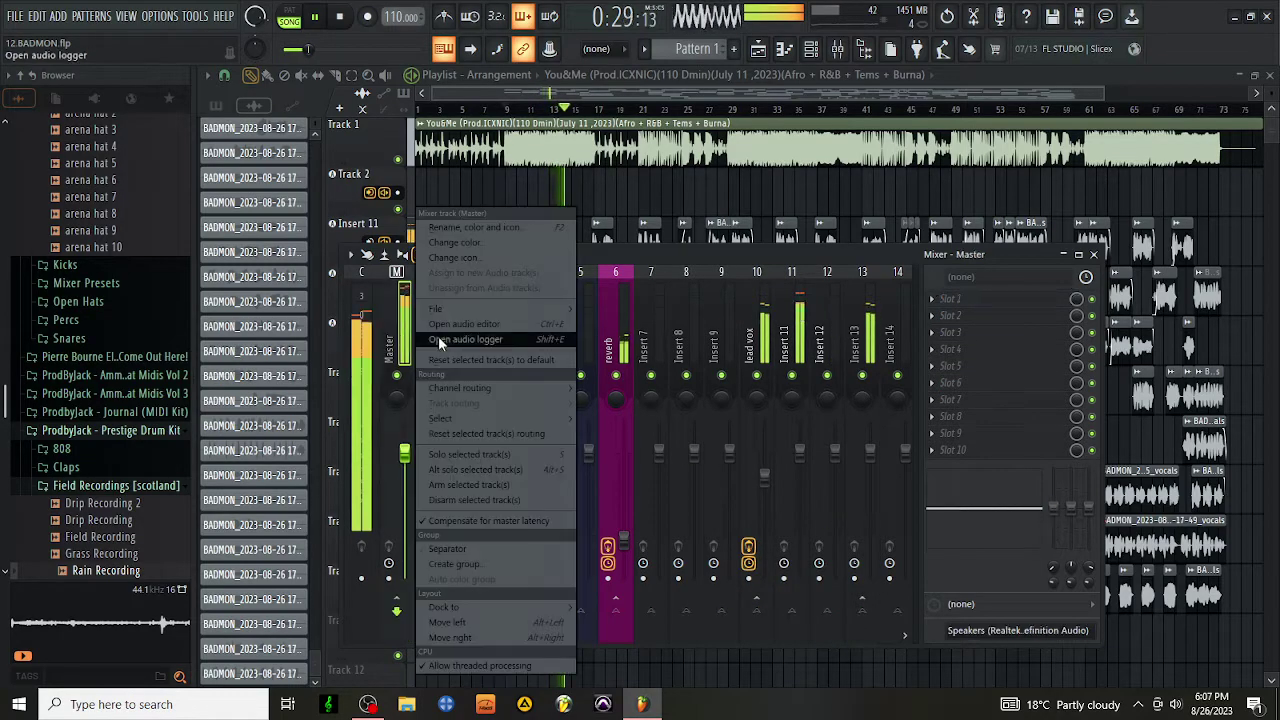
click(497, 311)
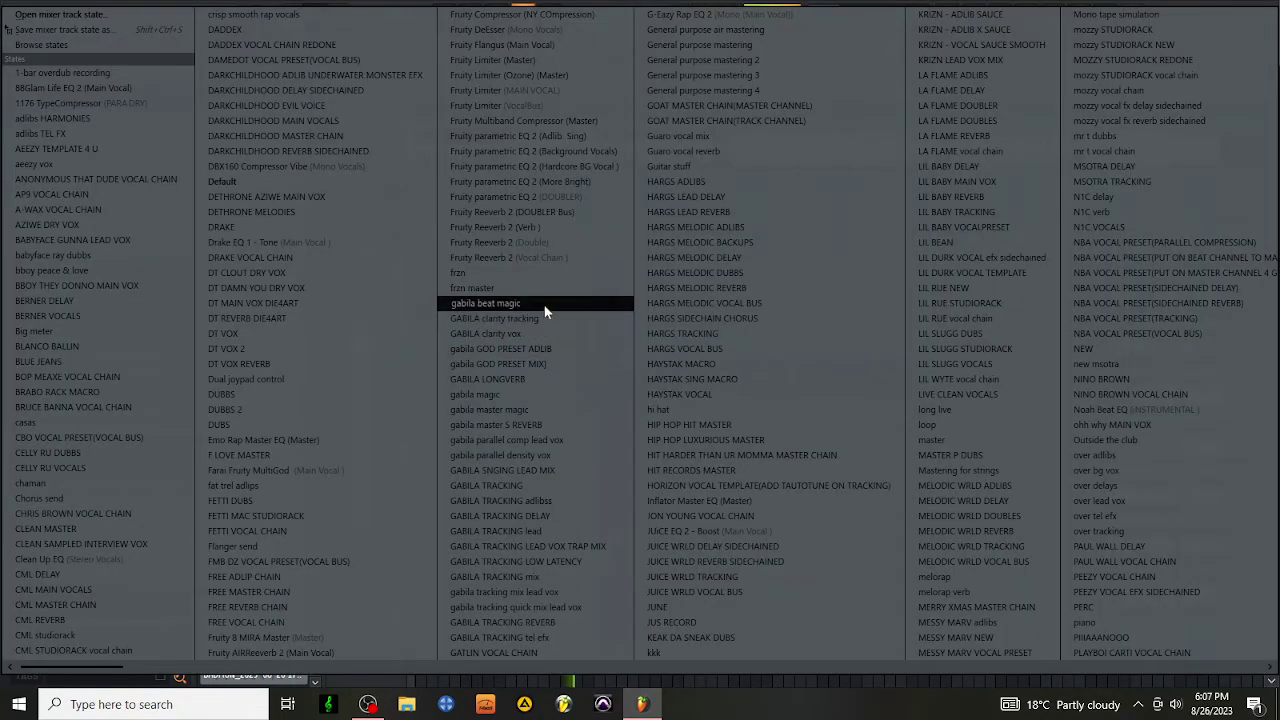
click(542, 407)
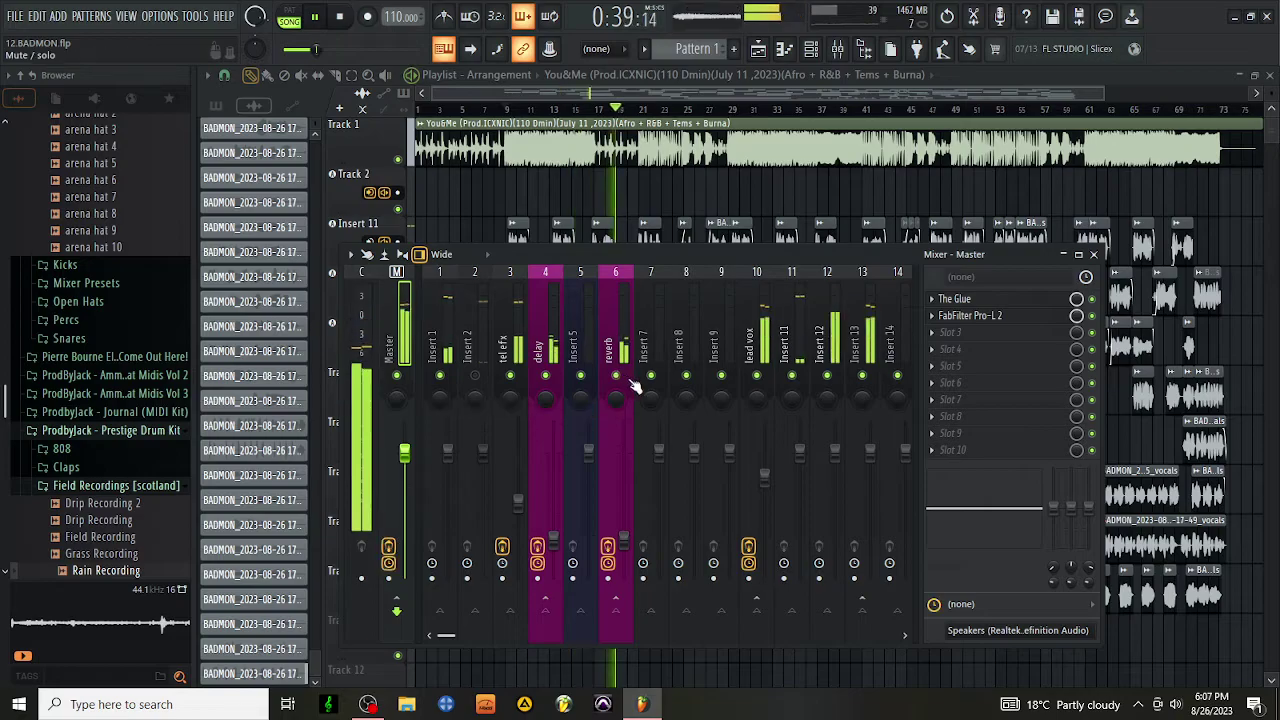
Set the delay track's low-shelf EQ frequency to 90 Hz and review the H-Delay settings in its StudioRack
click(546, 355)
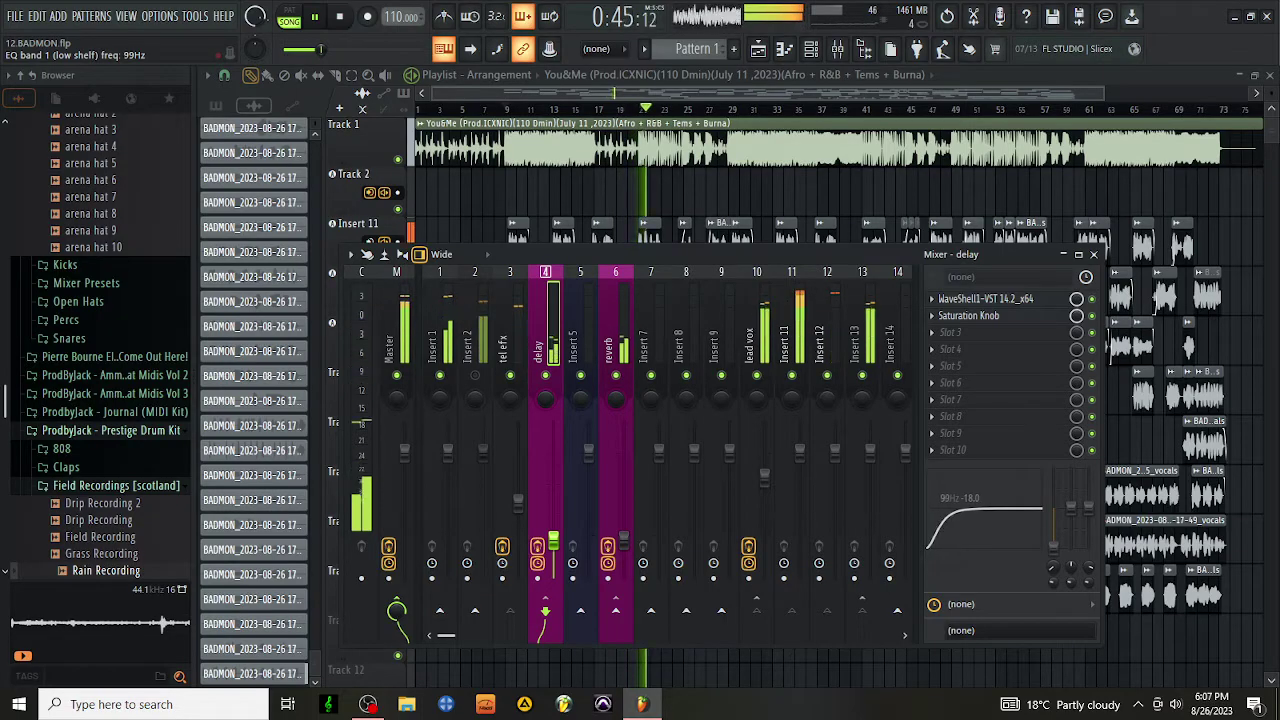
drag(1053, 566, 1053, 572)
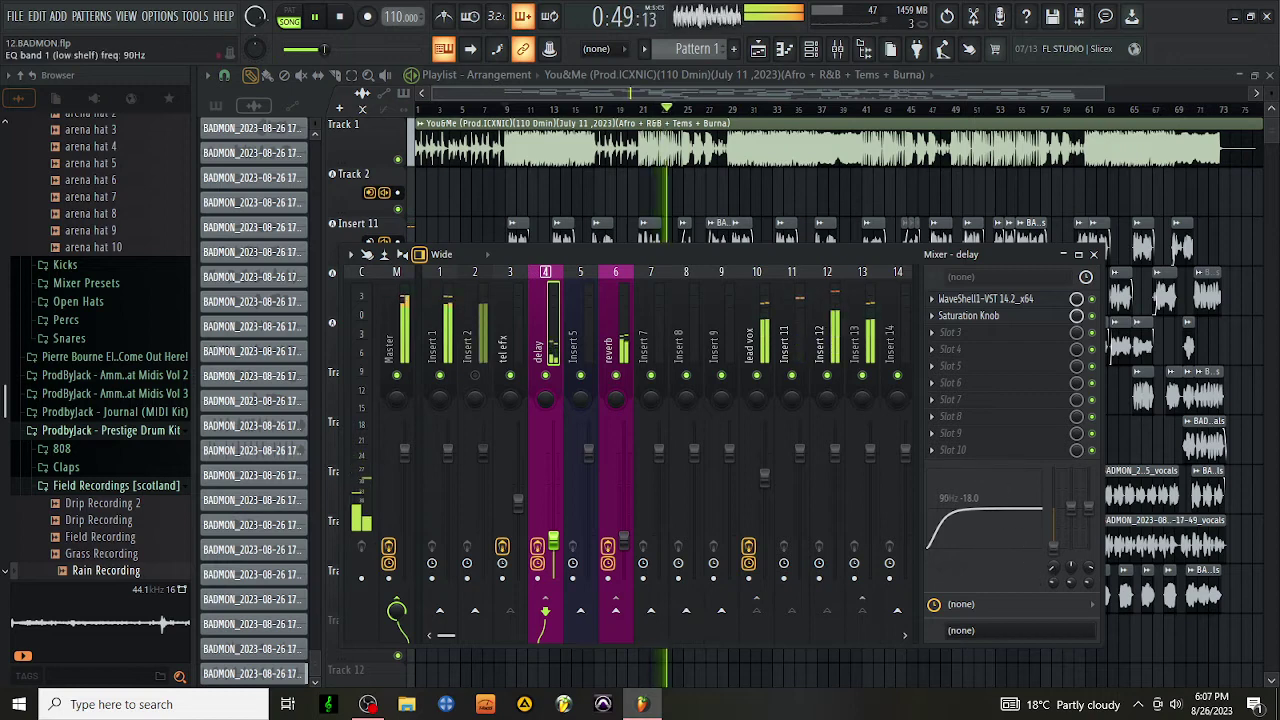
click(985, 298)
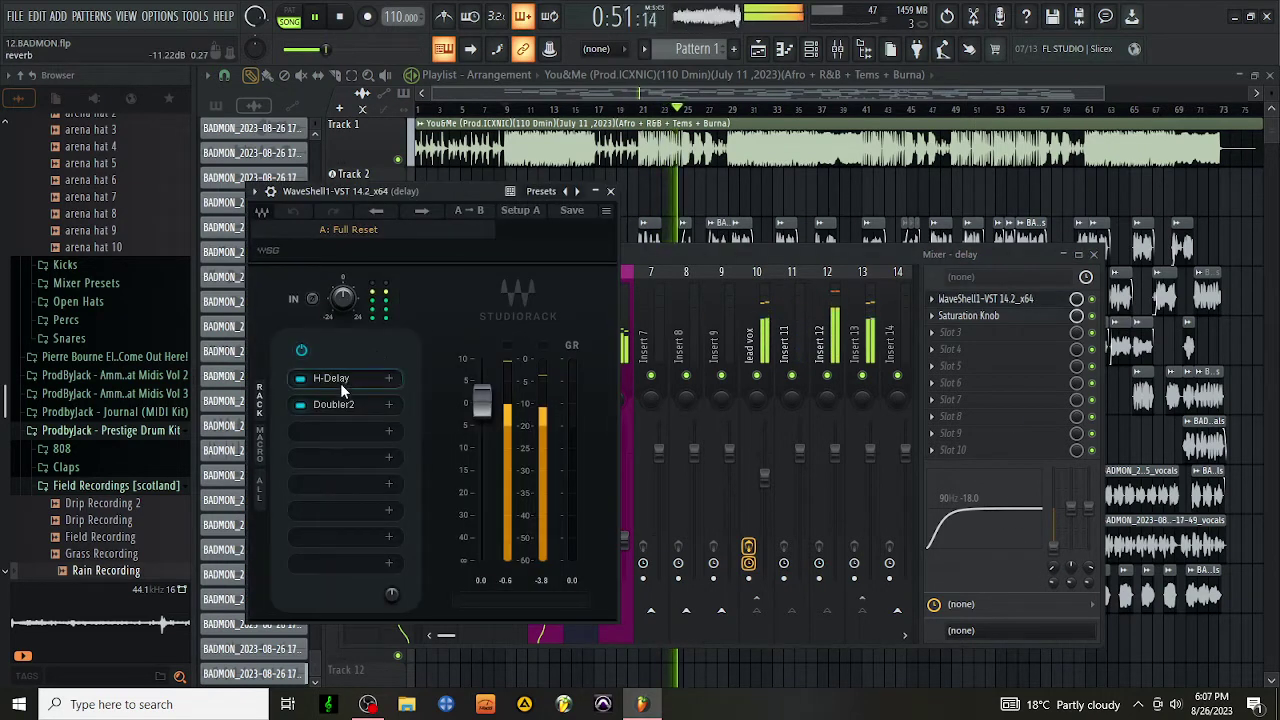
click(340, 381)
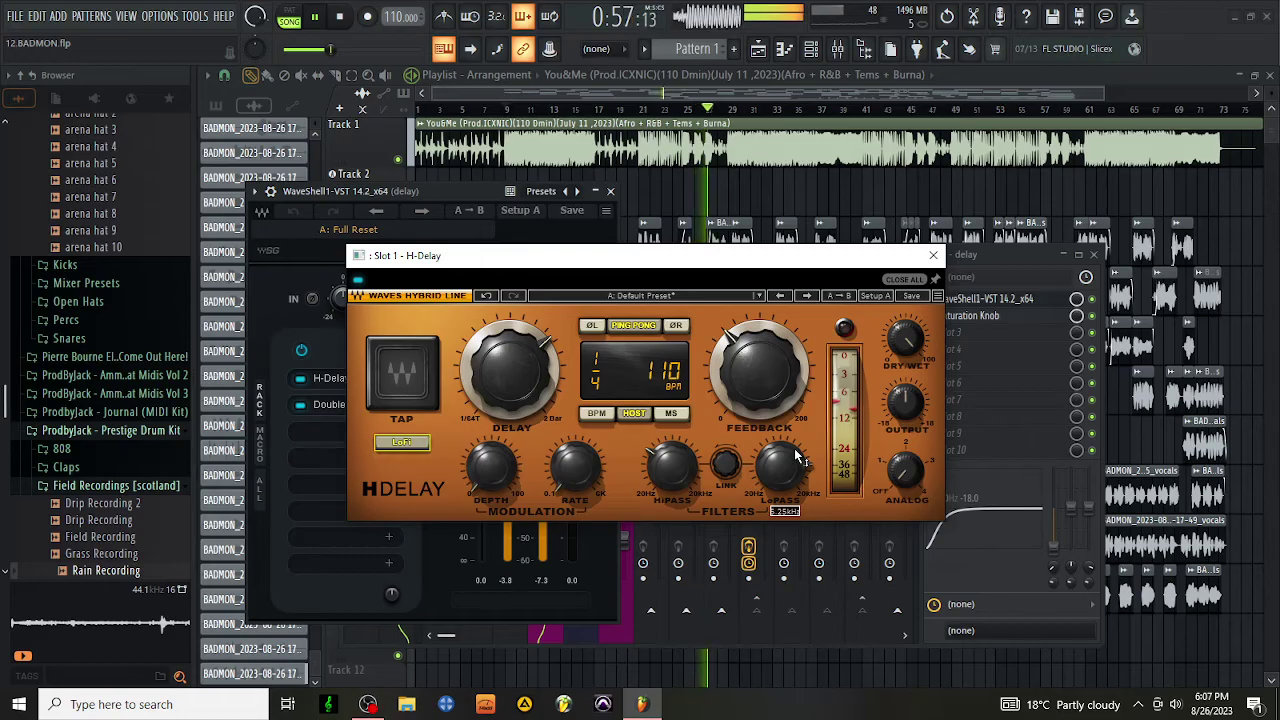
click(933, 256)
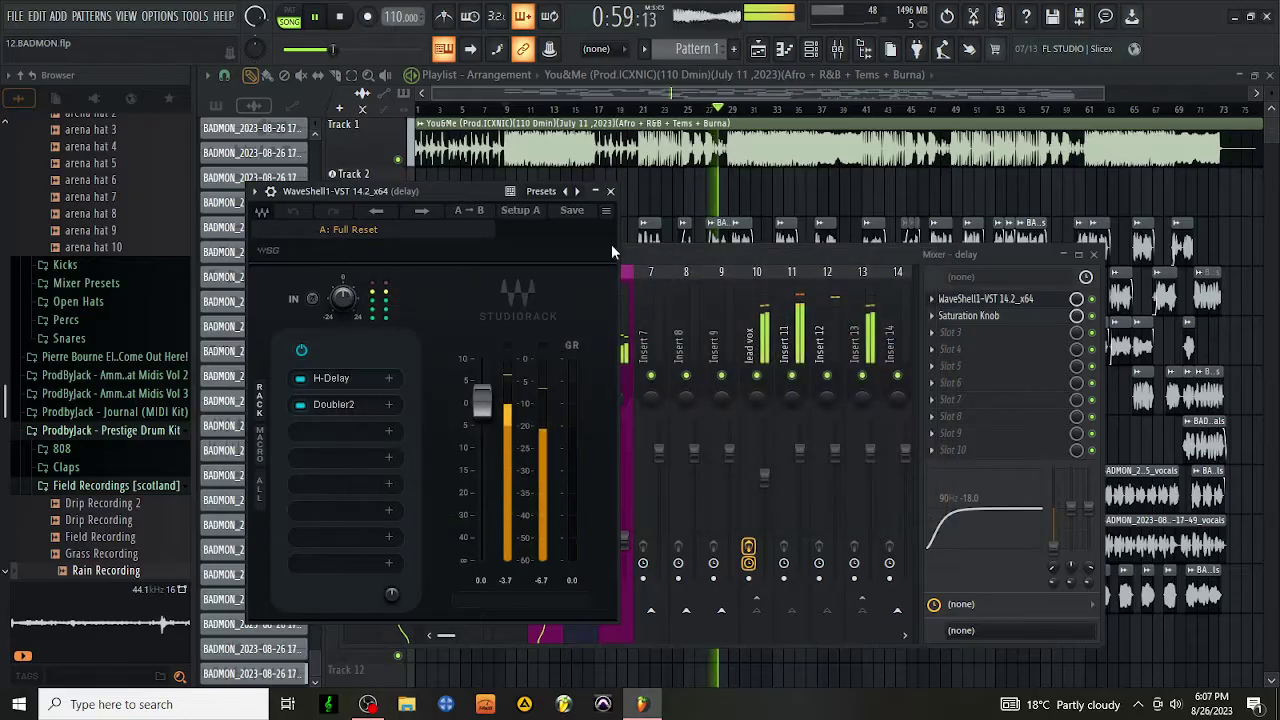
click(610, 192)
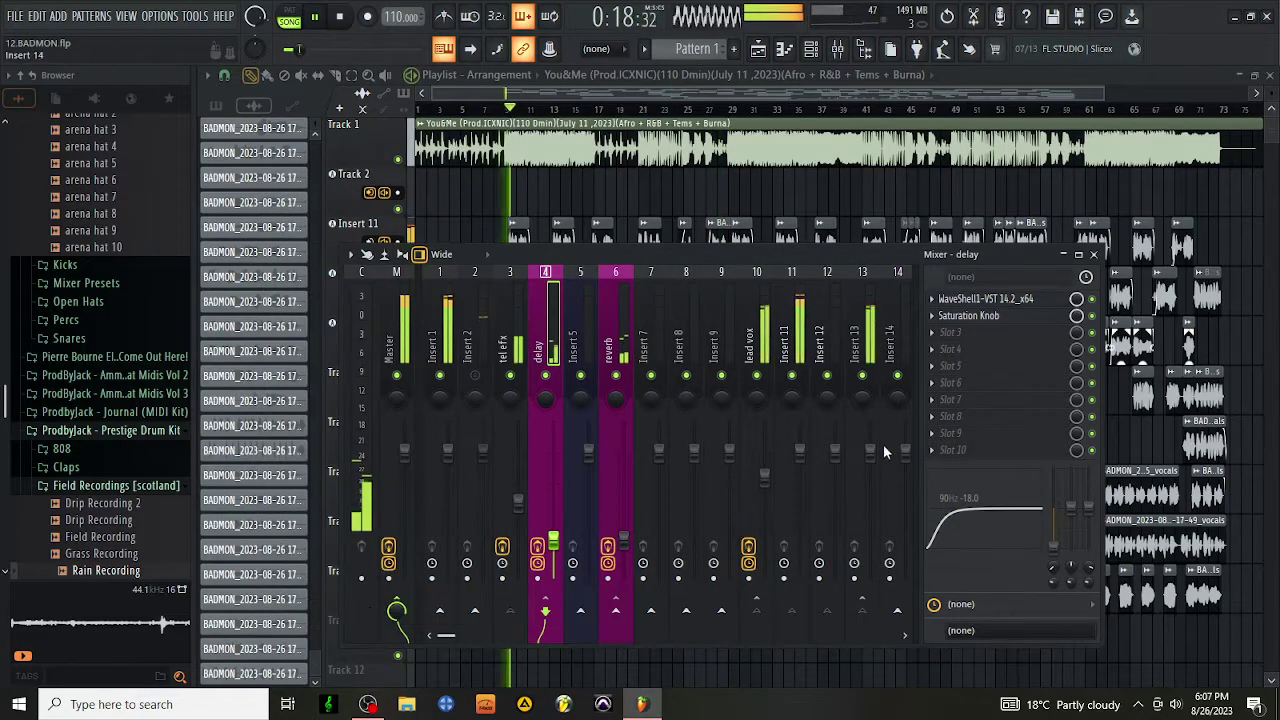
Set the saturation of the delay track's Saturation Knob to 1.0 and close the plugin
click(993, 328)
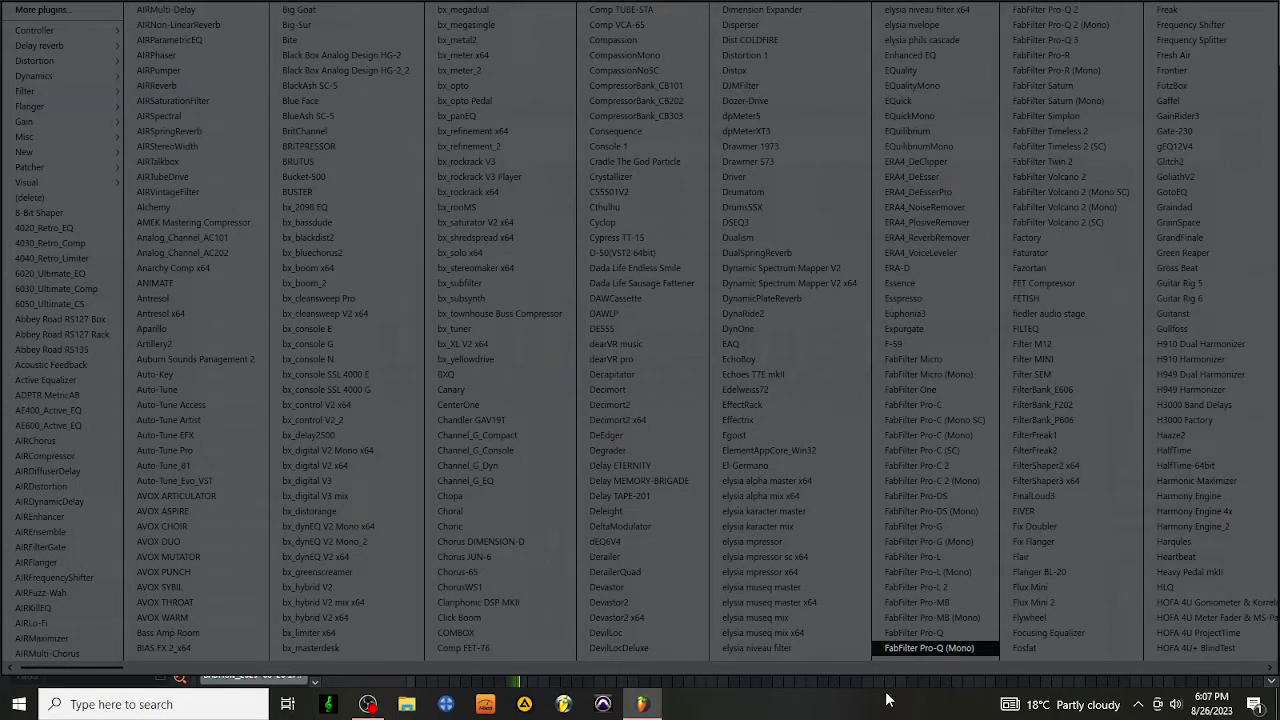
click(900, 648)
click(968, 315)
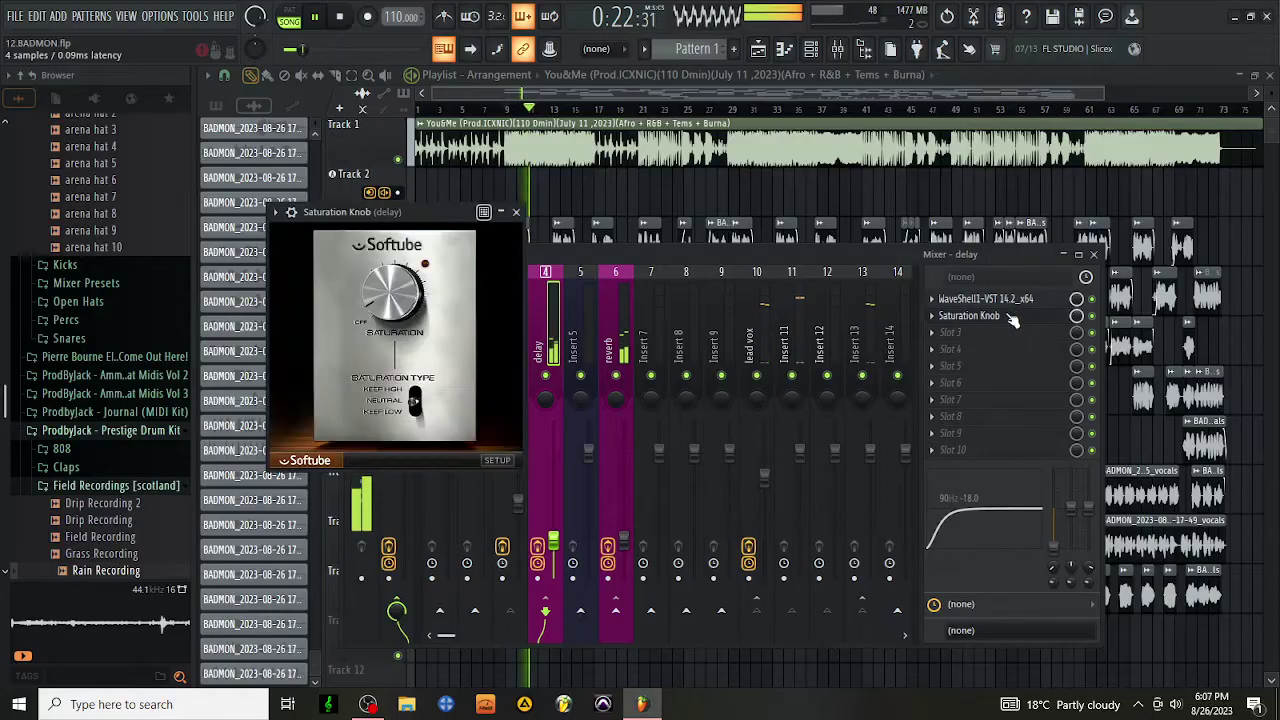
drag(407, 318, 360, 296)
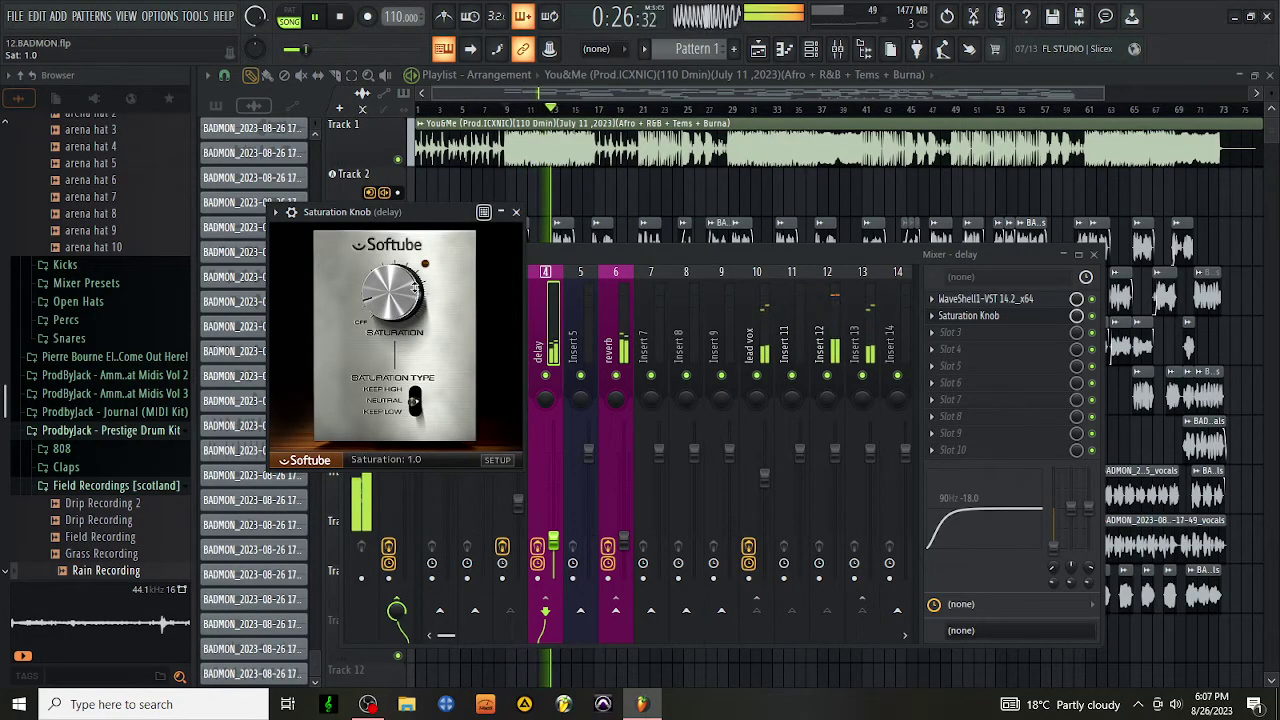
click(516, 212)
Review the Rev PLATE-140 settings on the reverb track with playback paused, then resume playback and close the plugin
click(612, 320)
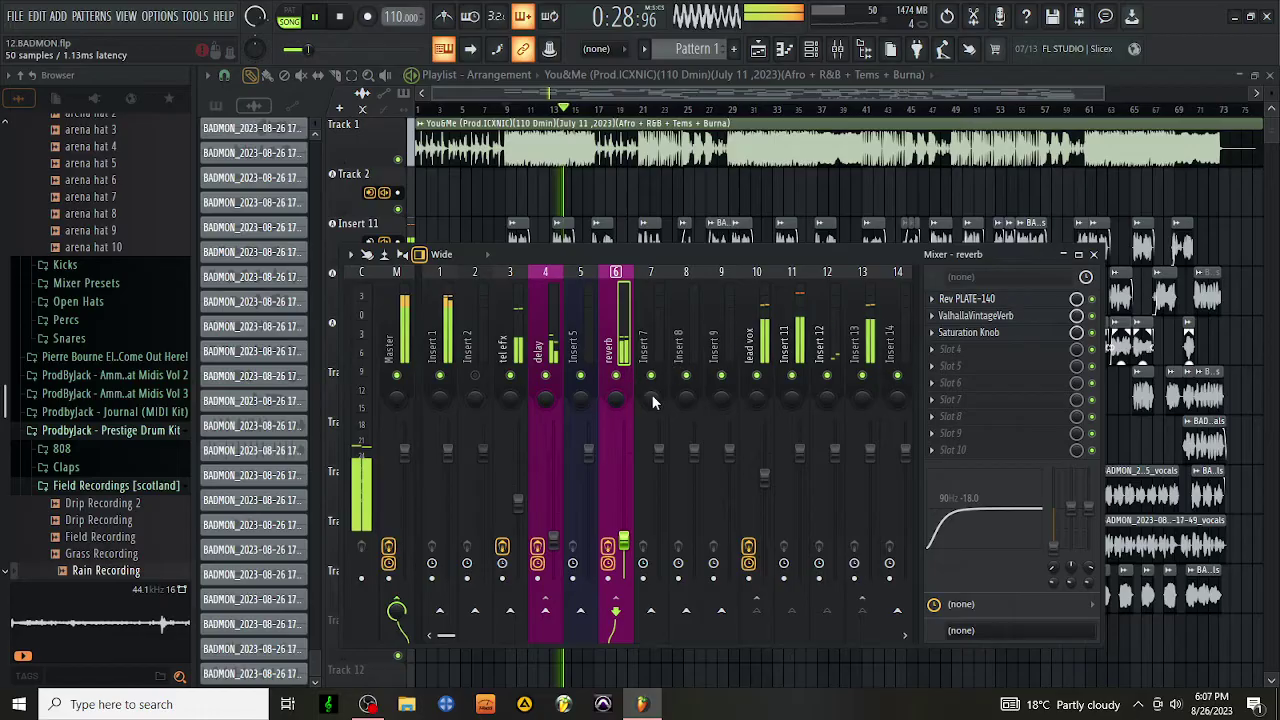
click(967, 298)
key(space)
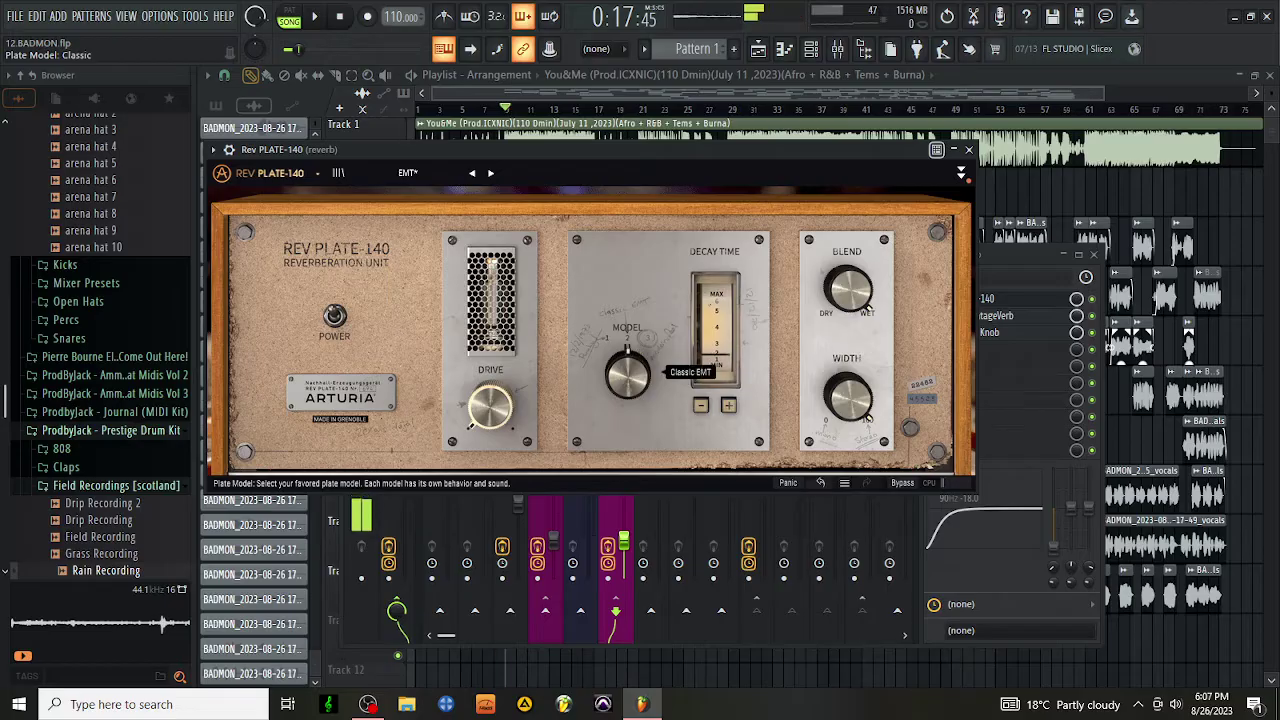
key(space)
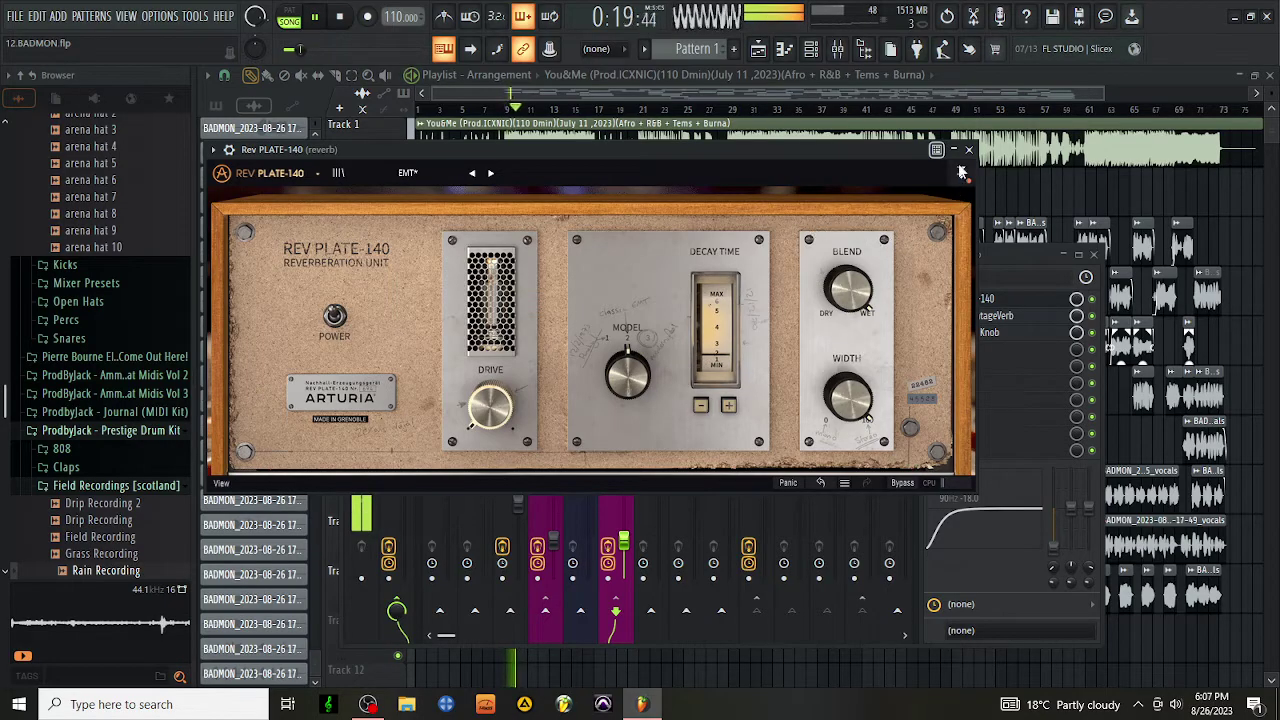
click(970, 151)
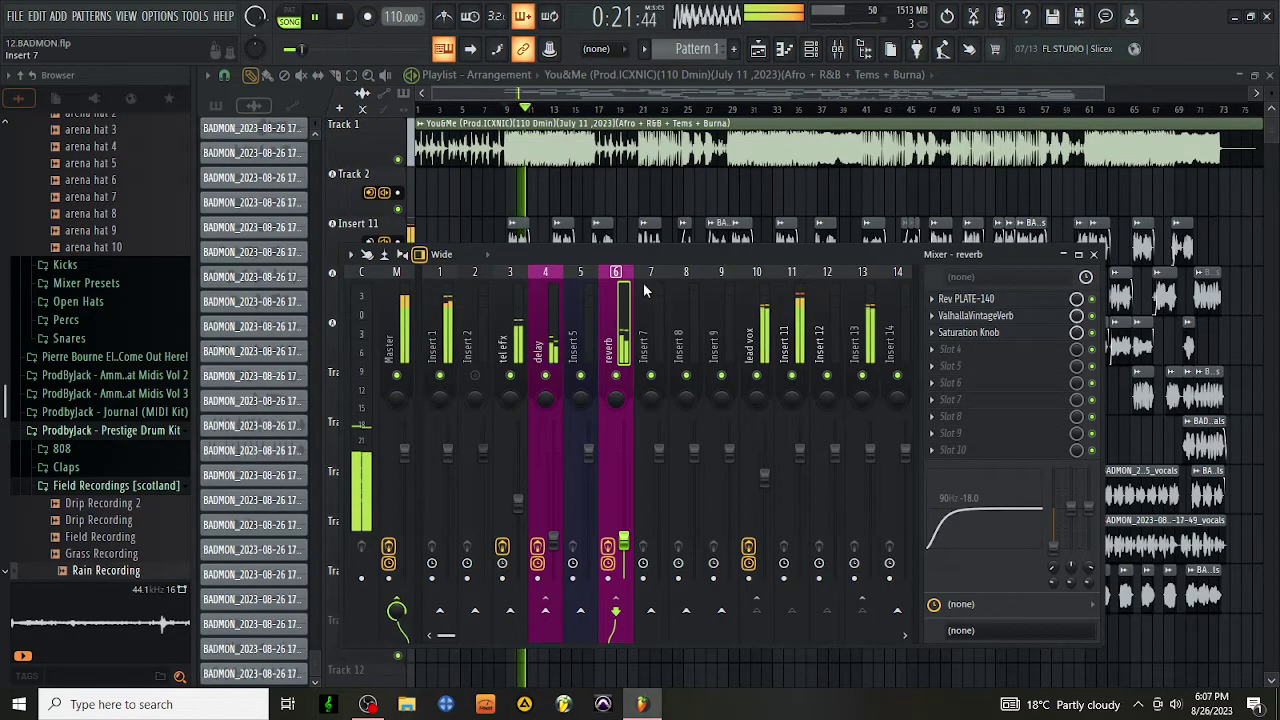
Load Maag EQ4 x64 in slot 1 of the tel efx track and enable its air band with an air gain of 1.5
click(508, 310)
click(988, 300)
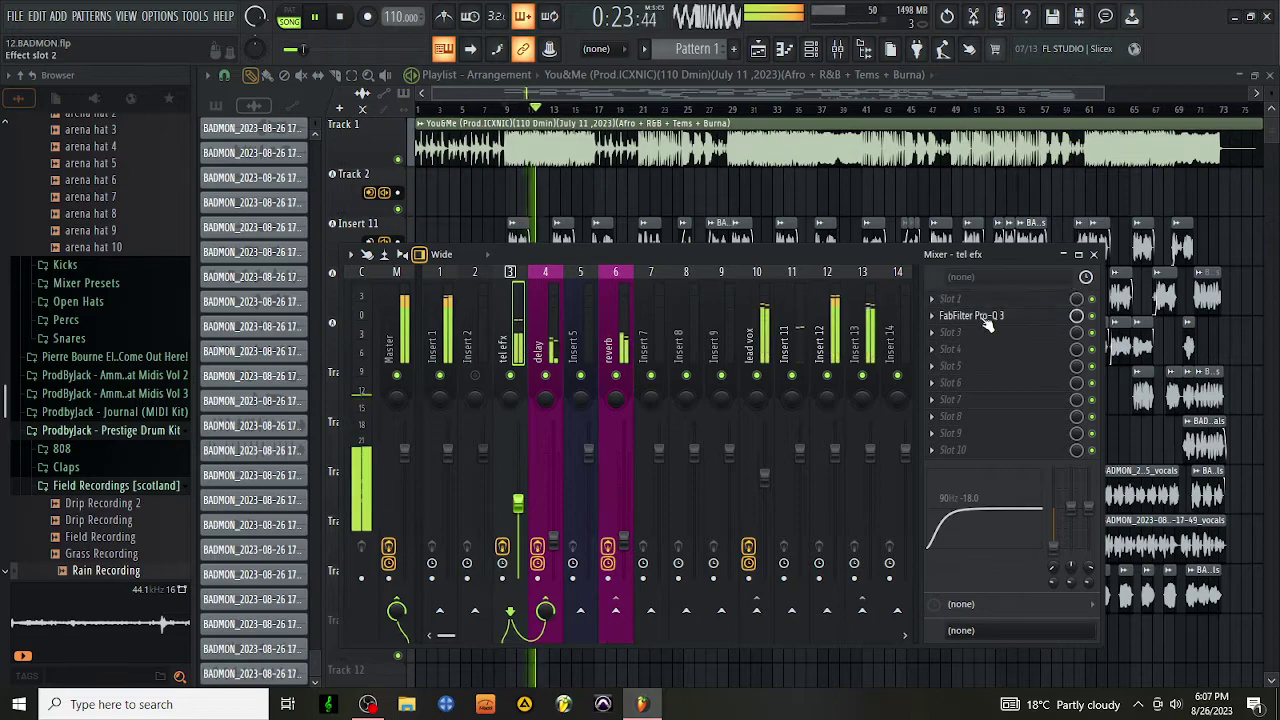
mouse_move(974, 288)
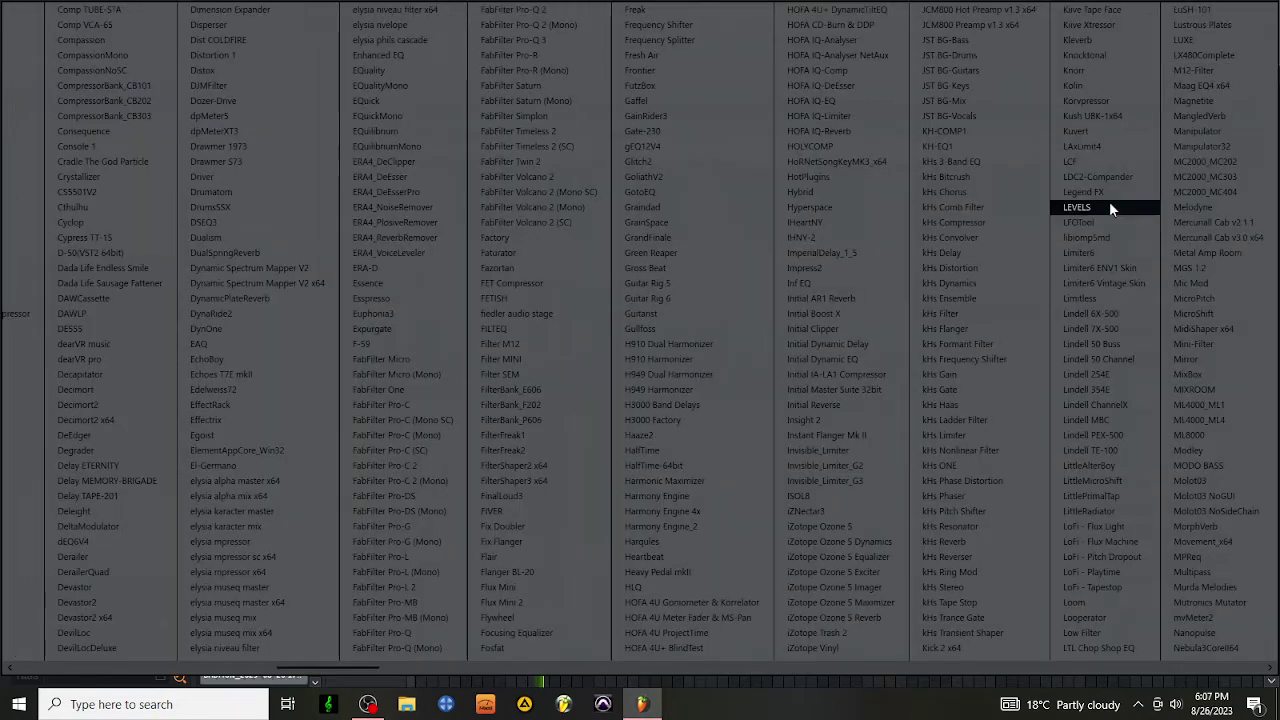
click(1190, 86)
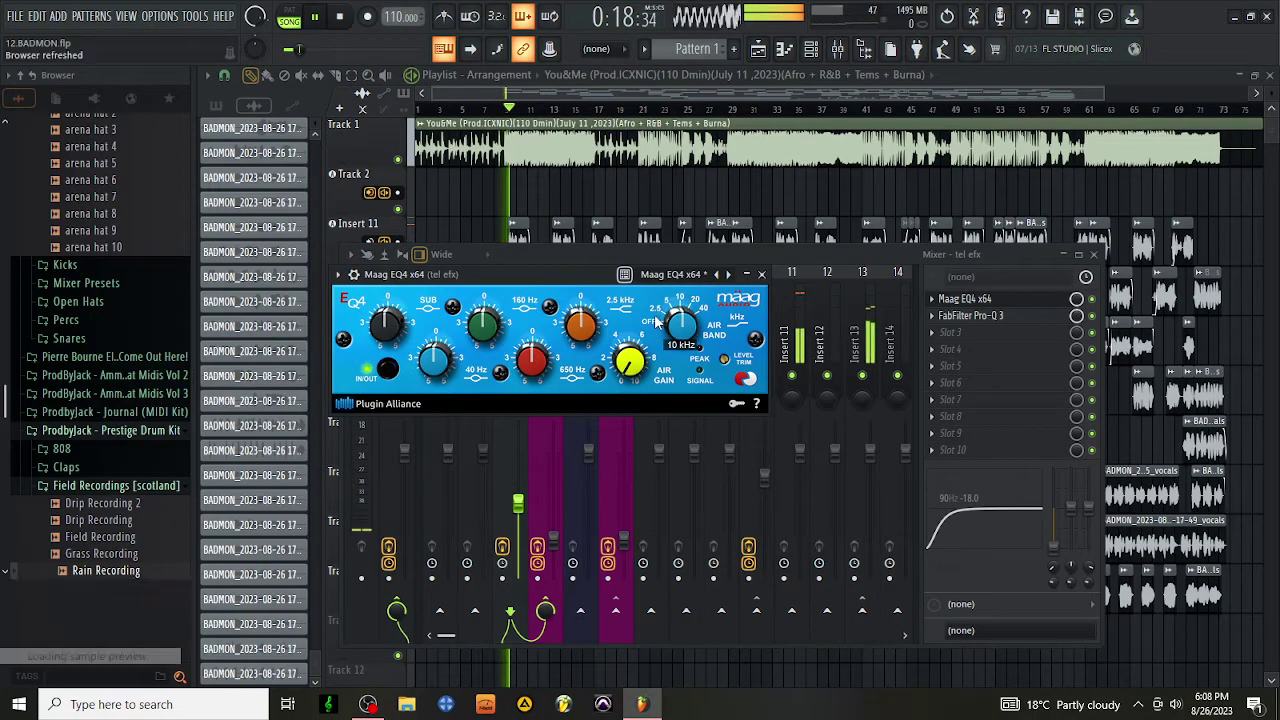
drag(684, 293, 606, 318)
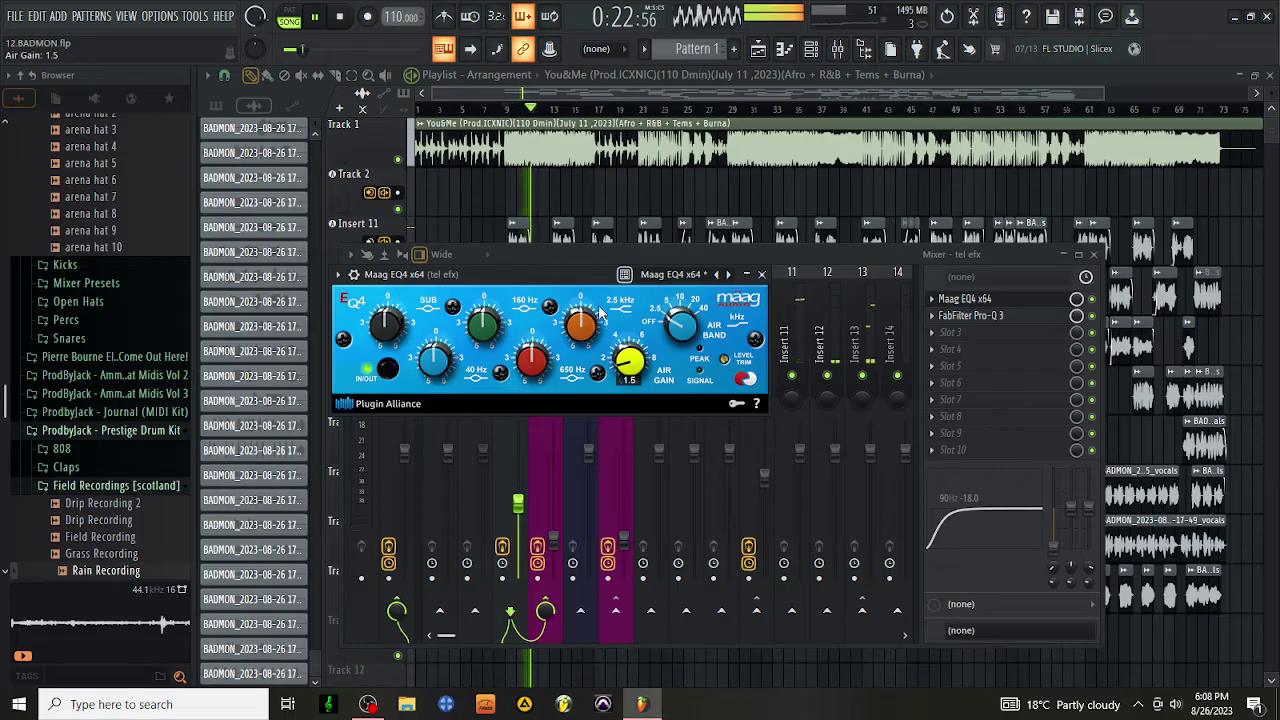
click(761, 273)
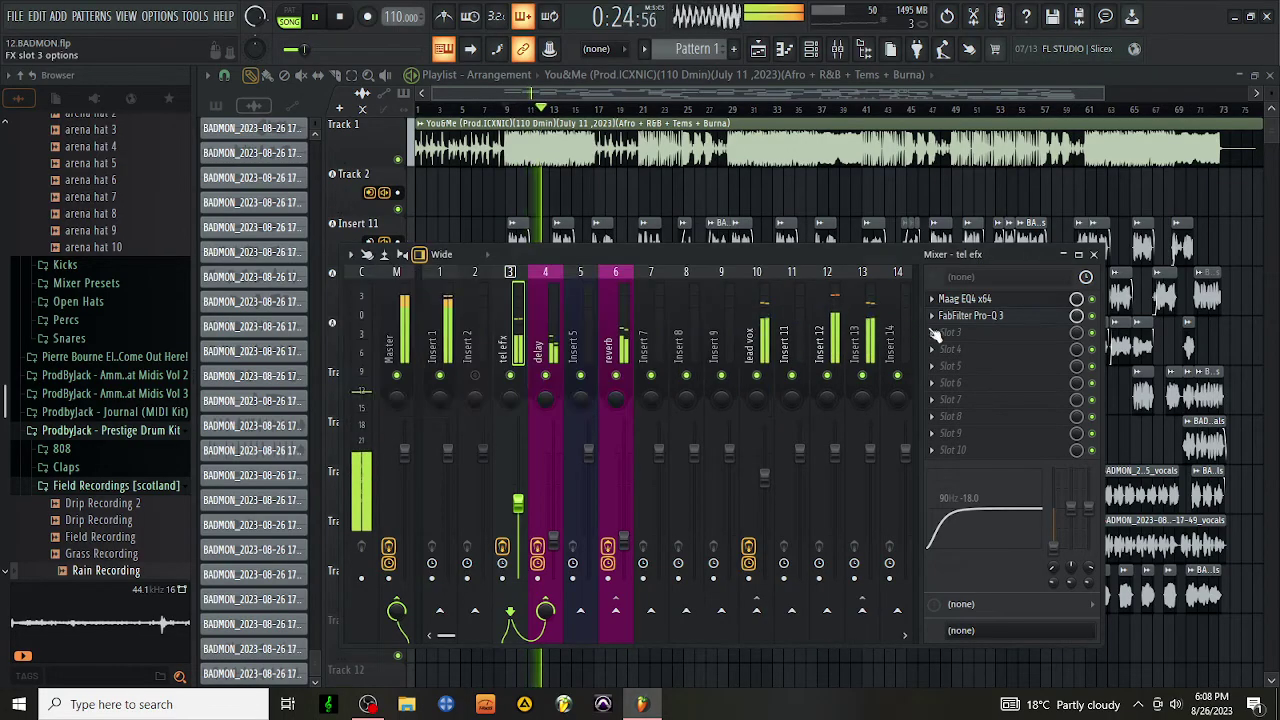
Add Saturation Knob in slot 3 of the tel efx track with its saturation at 0.9
click(931, 333)
click(1152, 499)
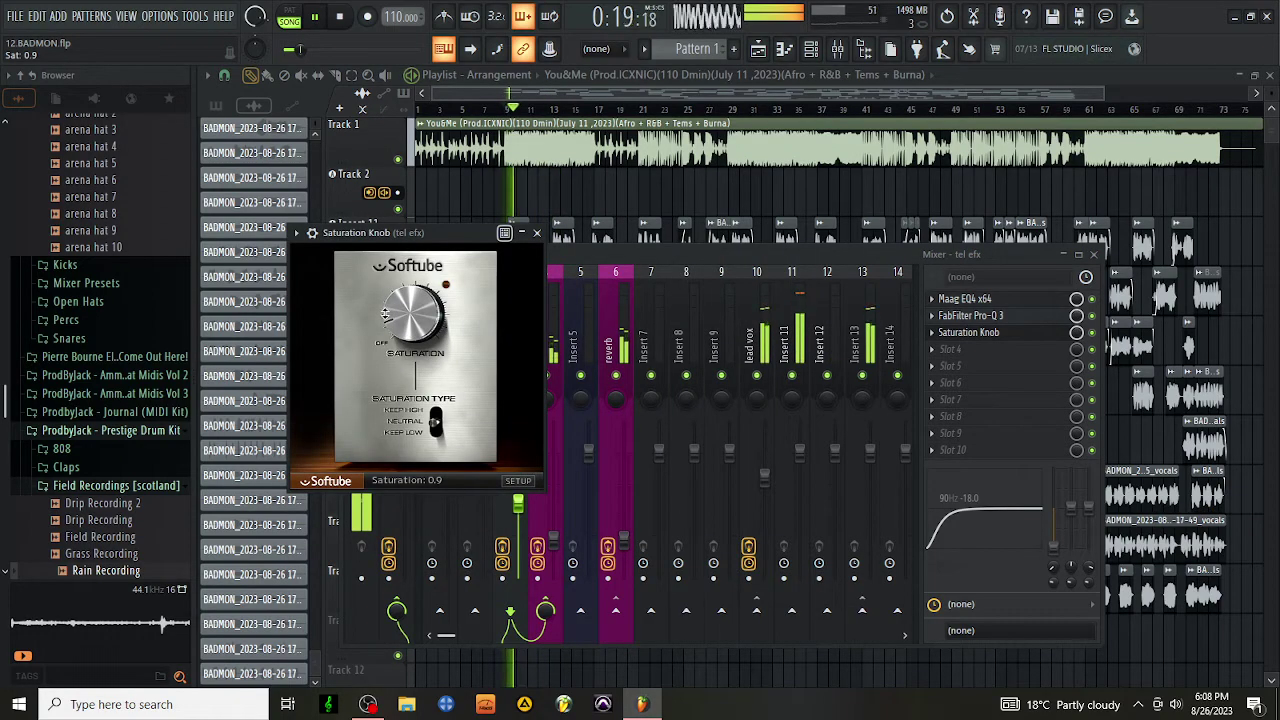
click(538, 233)
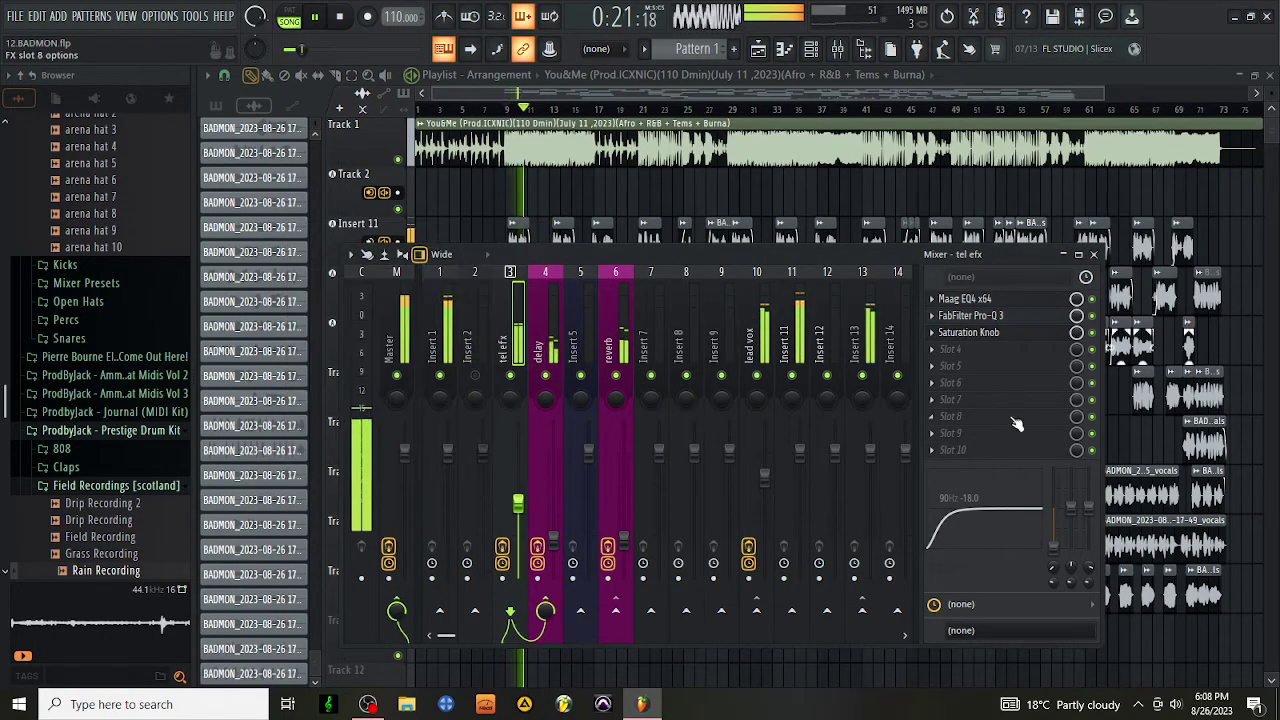
Add ValhallaVintageVerb in slot 4 of the tel efx track and close its window
click(962, 349)
scroll(853, 366, right, 10)
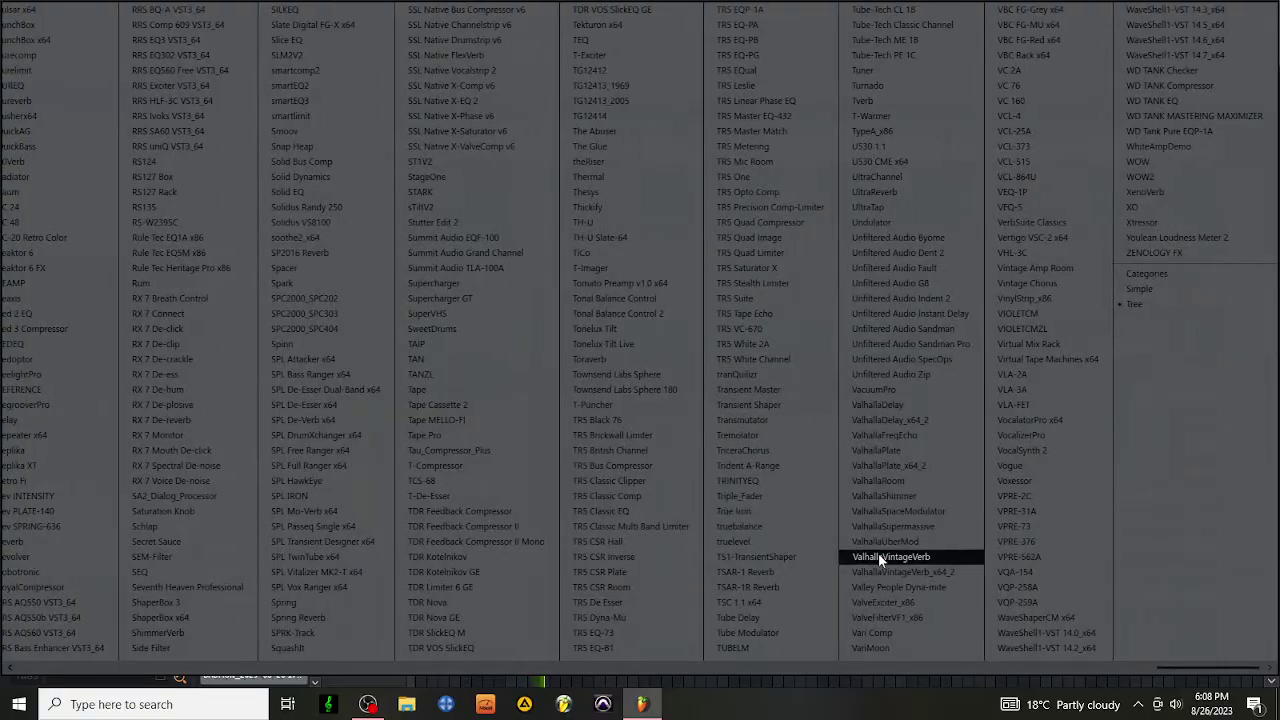
click(878, 555)
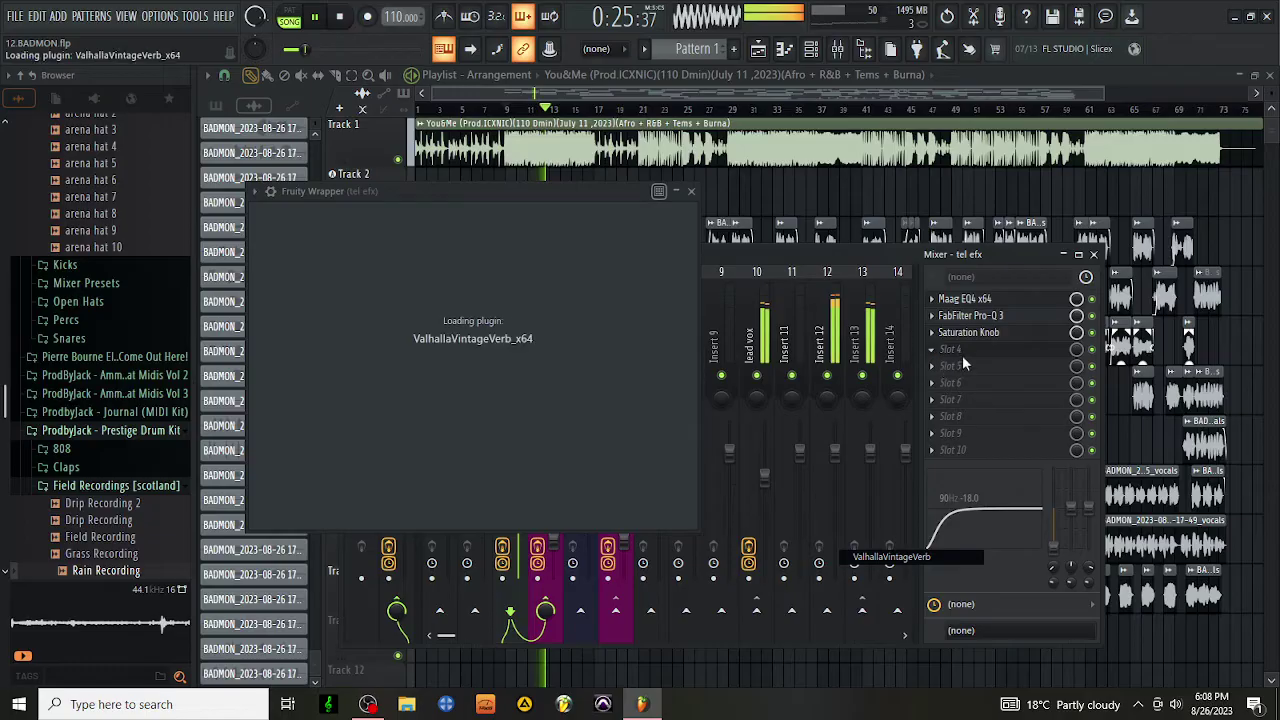
click(1005, 191)
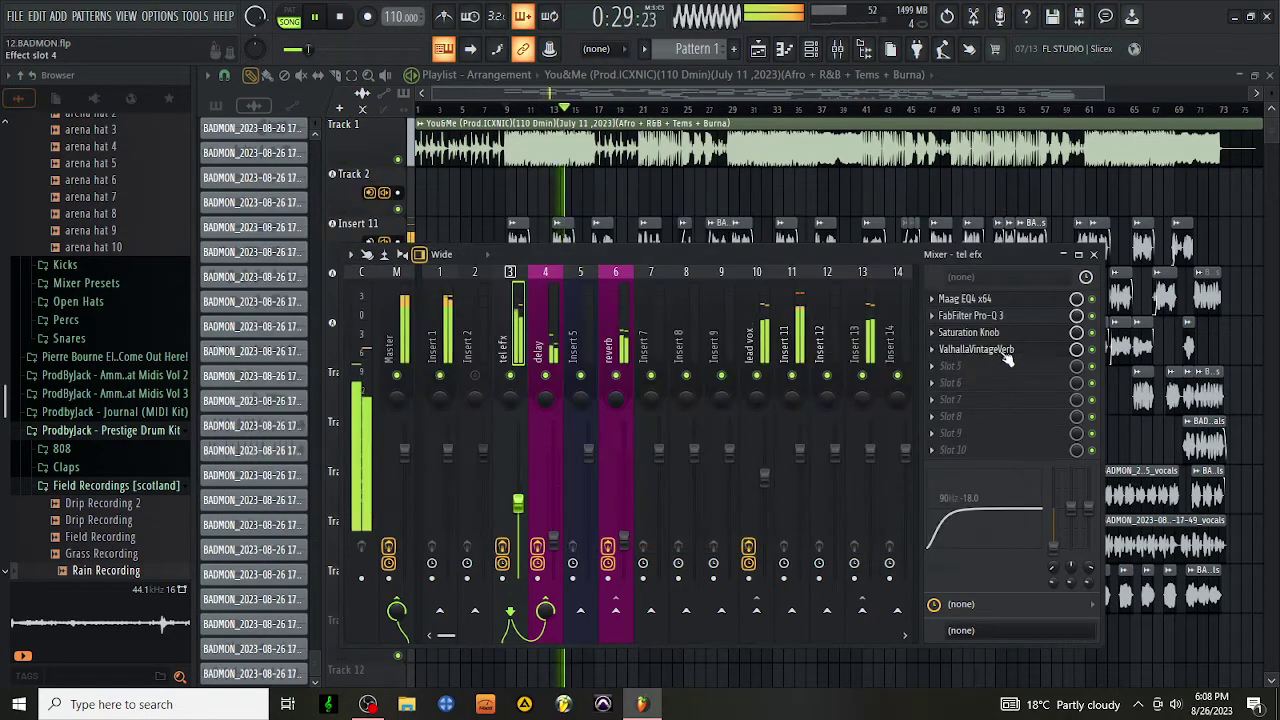
Shift Saturation Knob and ValhallaVintageVerb down one slot and load Fruity Stereo Shaper in the freed slot 3
mouse_move(1005, 360)
mouse_down()
mouse_move(1000, 372)
mouse_move(983, 348)
mouse_up()
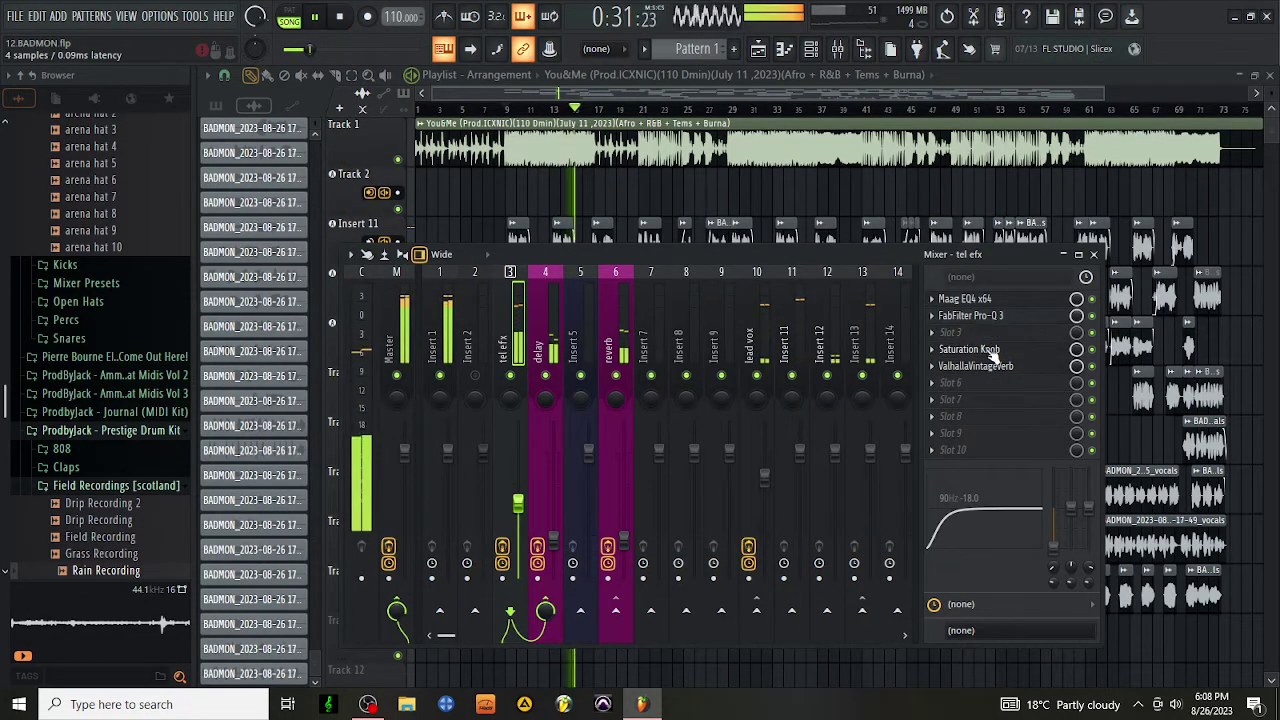
click(975, 332)
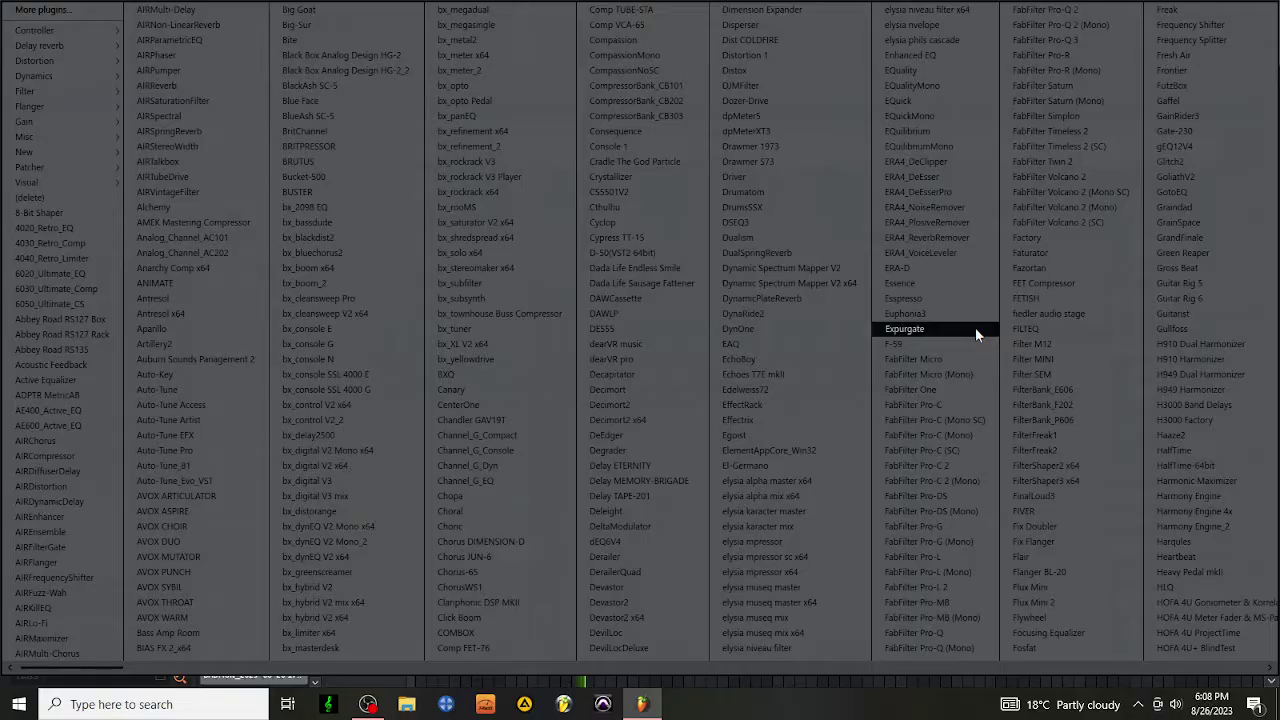
mouse_move(86, 128)
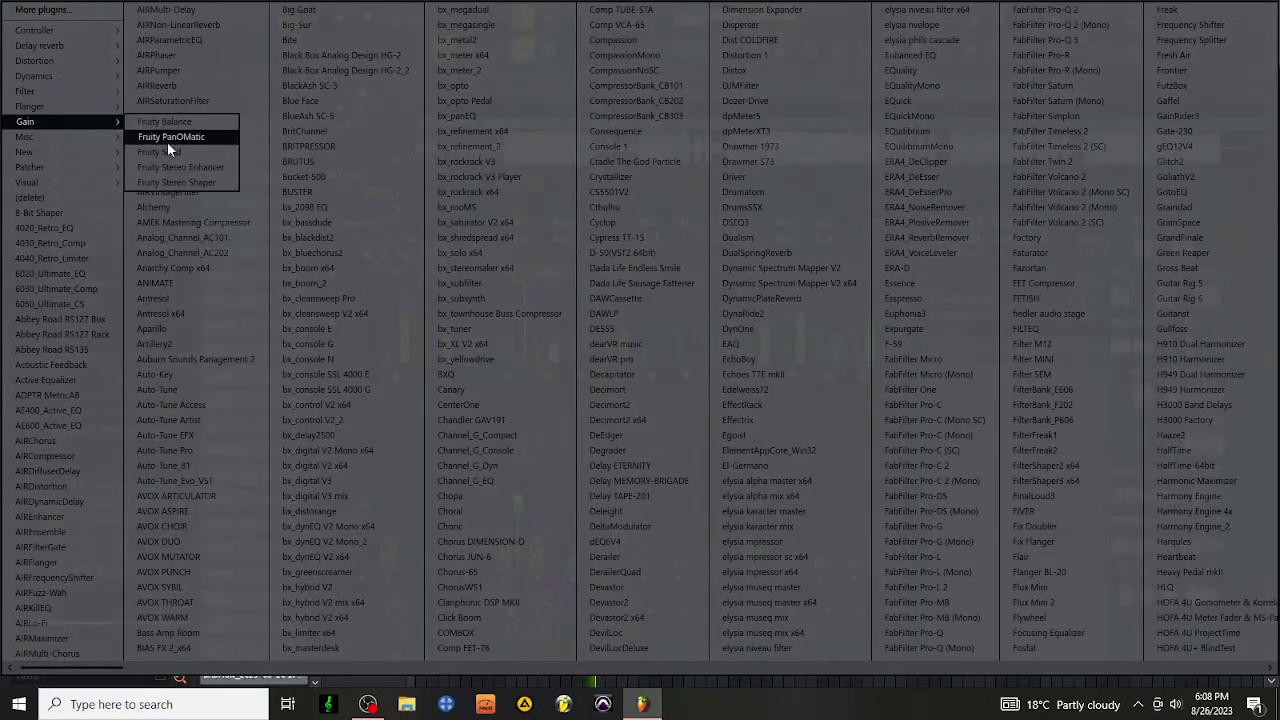
click(176, 182)
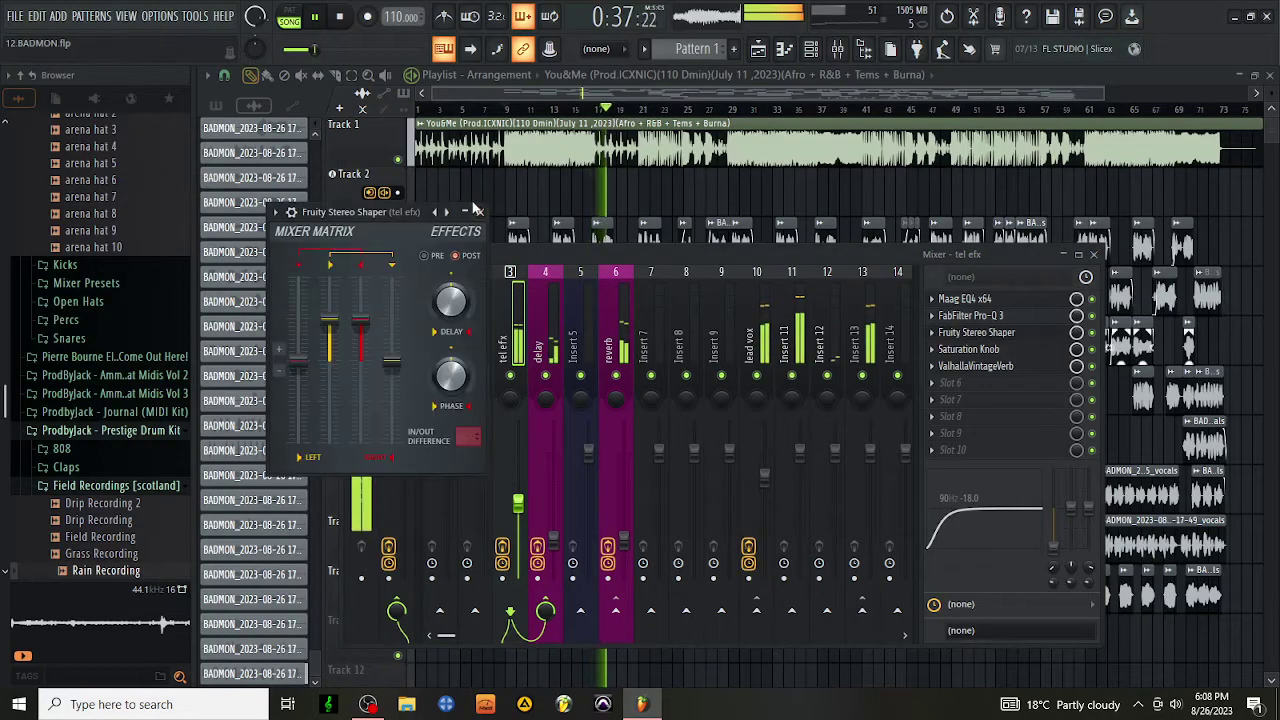
click(477, 211)
Set the tel efx ValhallaVintageVerb to Dirty Hall mode, 16% mix, 0 ms predelay, 1.99 s decay and 60 Hz low cut
click(1000, 366)
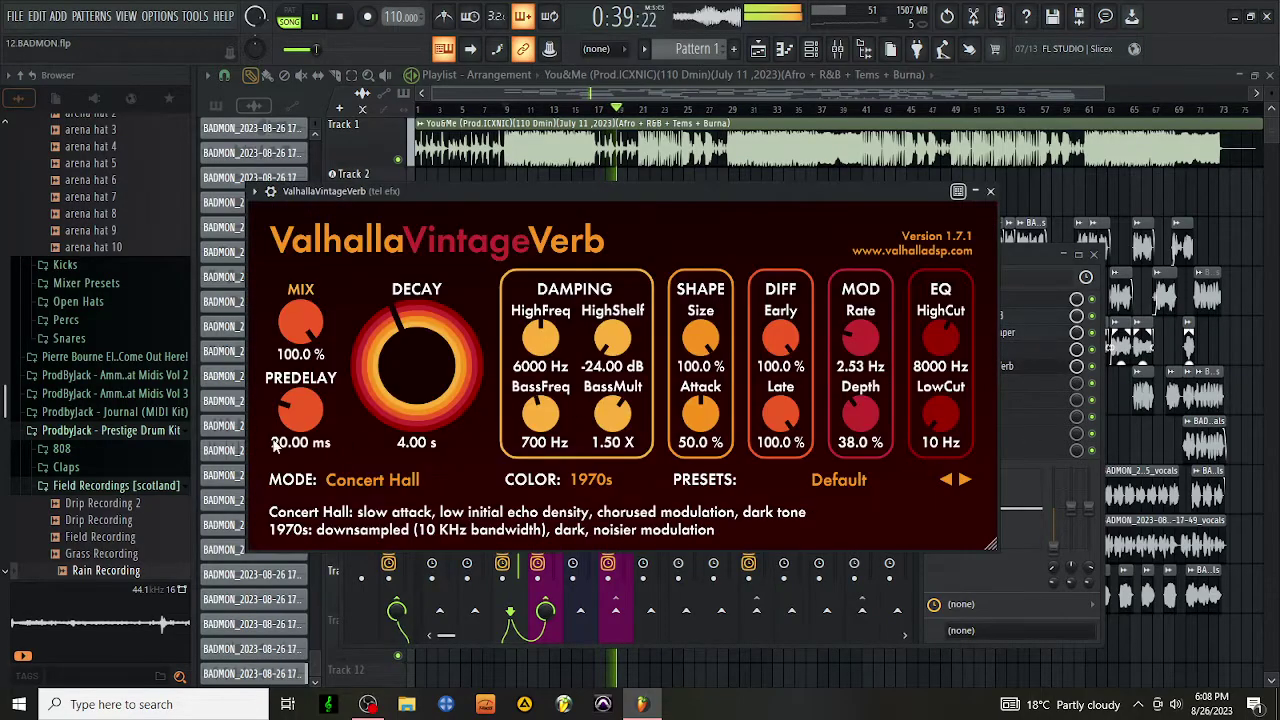
double_click(292, 412)
drag(292, 343, 283, 496)
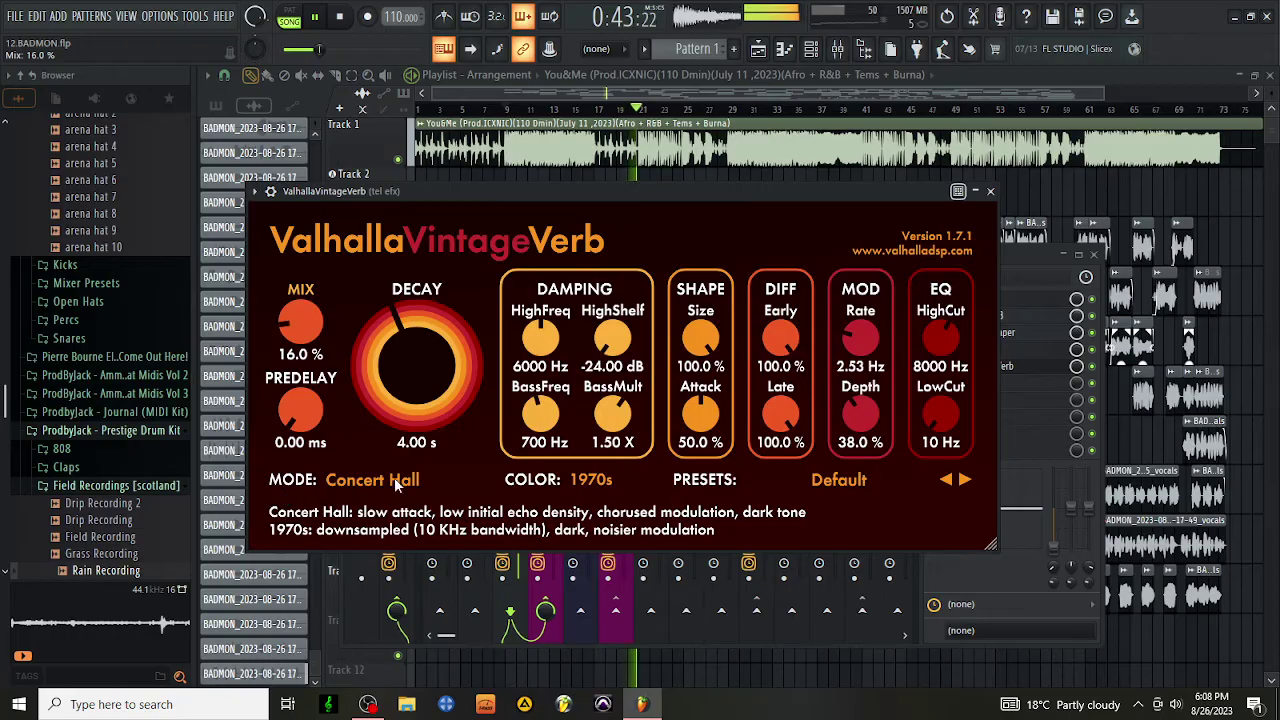
drag(370, 322, 367, 332)
drag(939, 437, 938, 430)
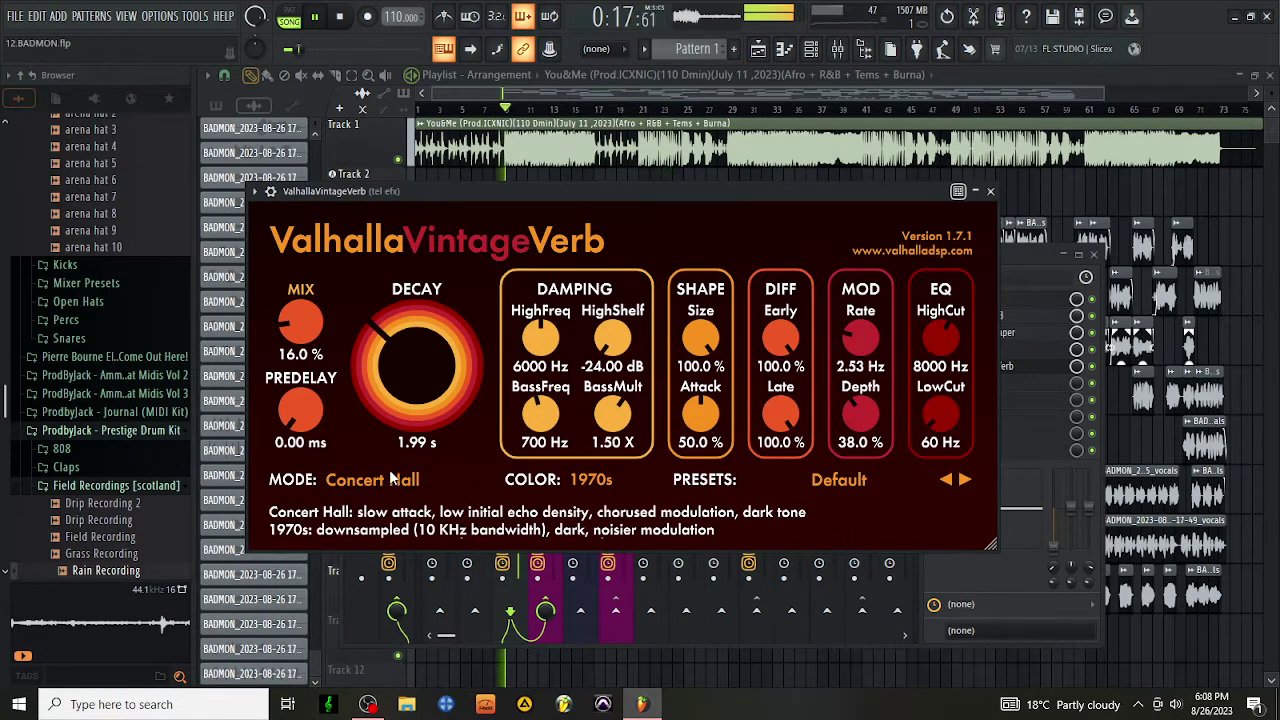
click(326, 483)
click(434, 327)
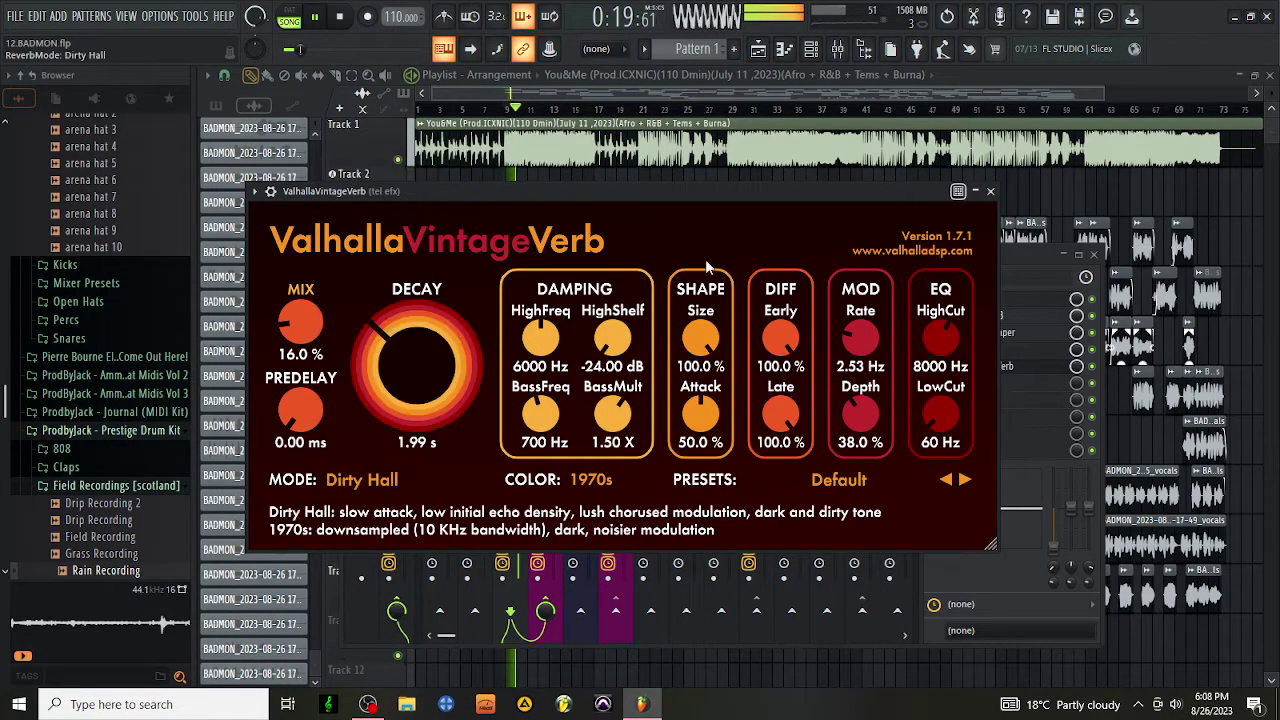
click(990, 191)
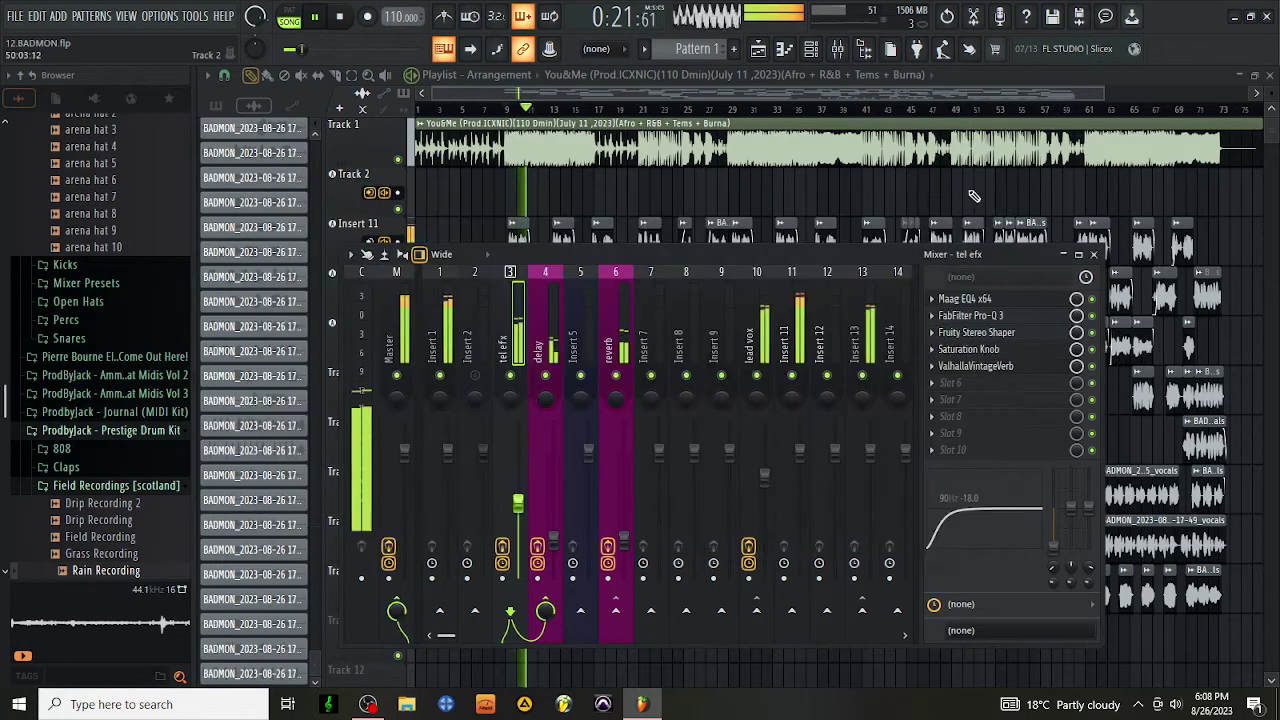
Load the saved mixer track state "GABILA TRACKING adlibss" on Insert 2 and set its volume to 79% (-4.9 dB)
right_click(480, 340)
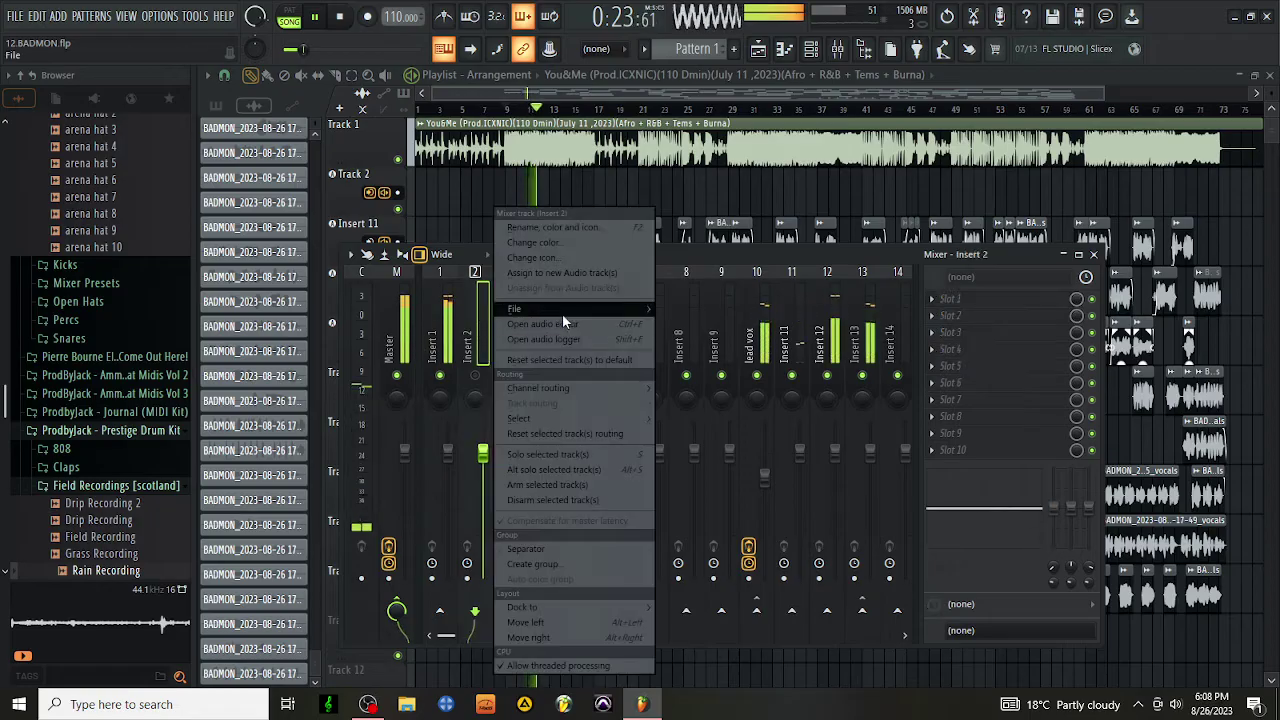
mouse_move(562, 313)
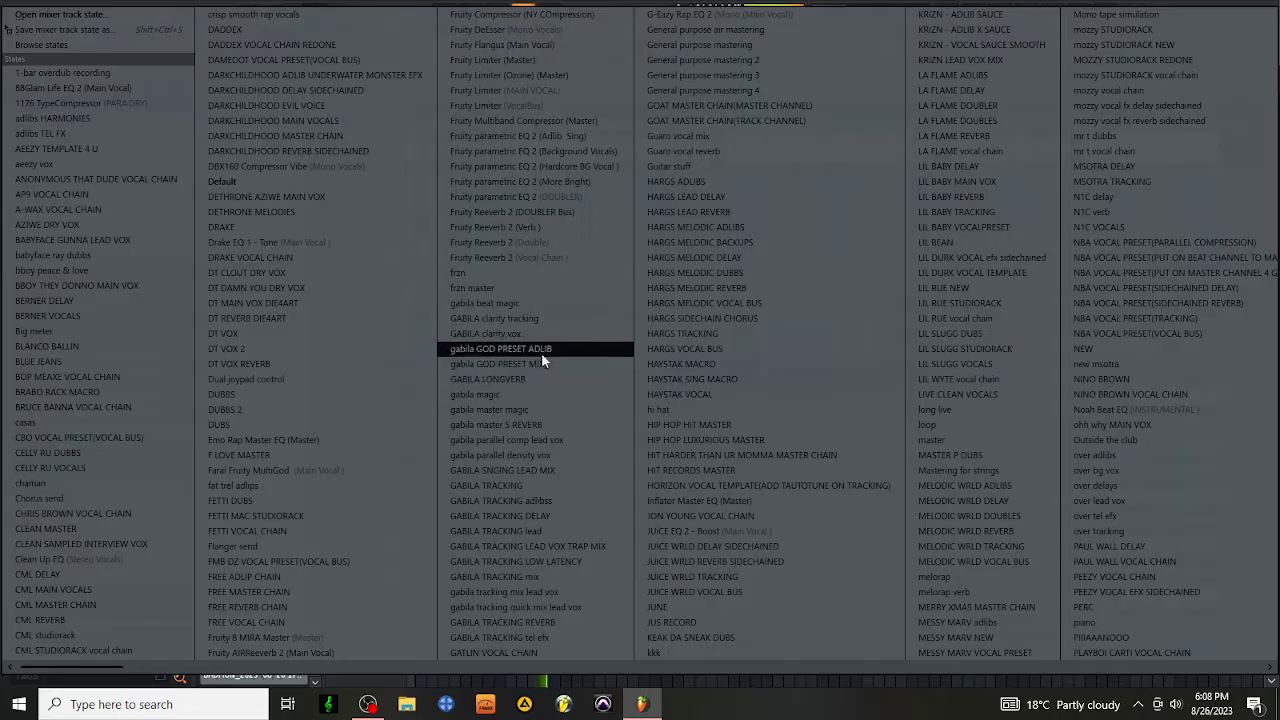
click(529, 500)
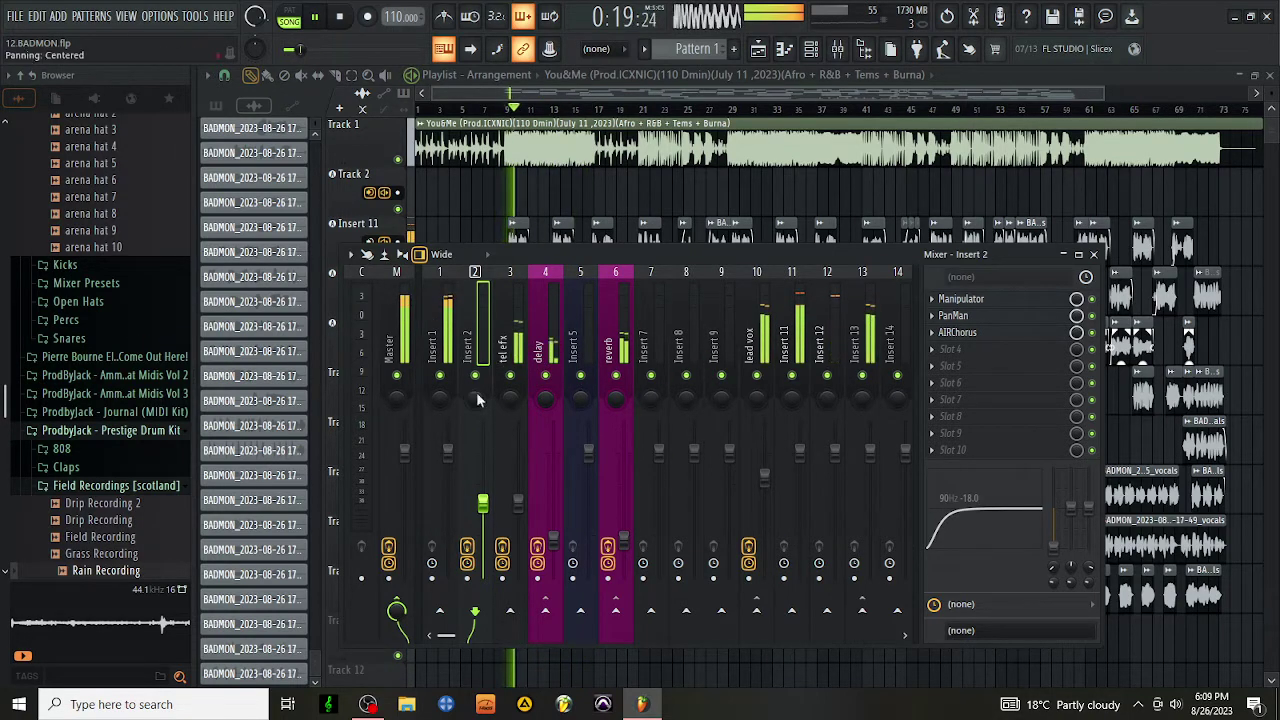
drag(484, 505, 484, 477)
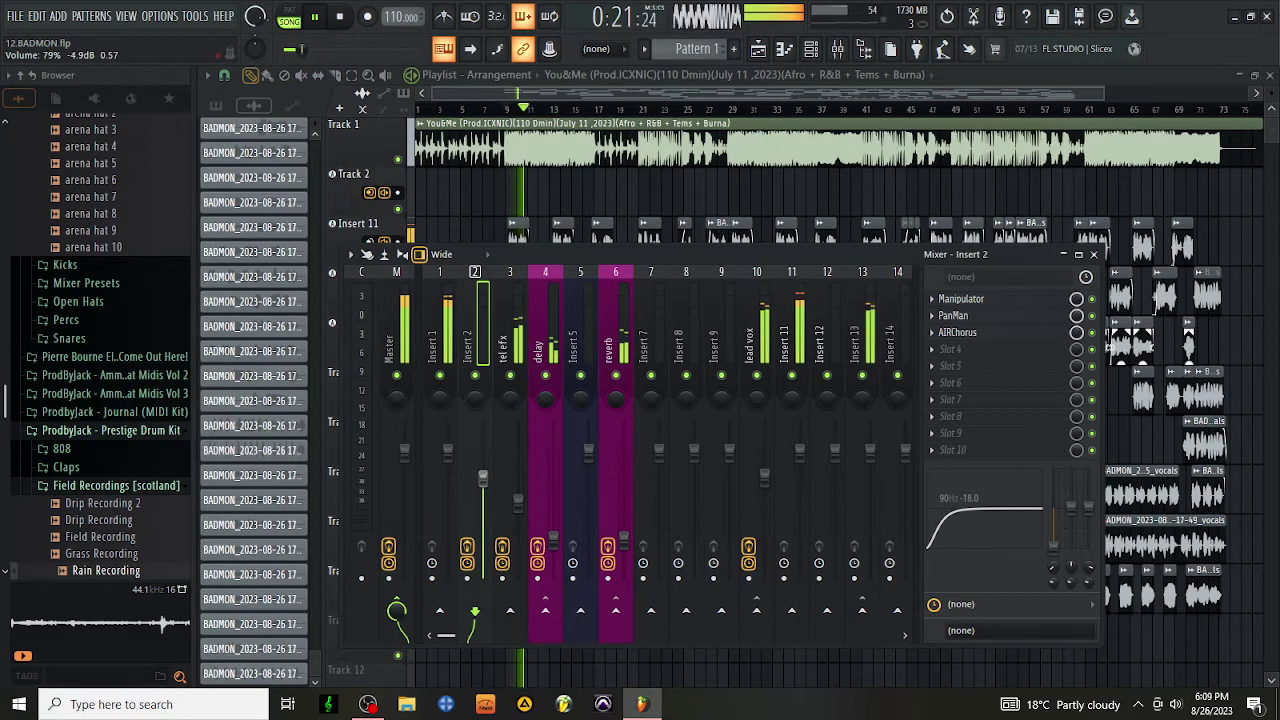
Load the saved mixer track state "gabila beat magic" on Insert 1 and reselect the tel efx track
right_click(455, 320)
mouse_move(505, 309)
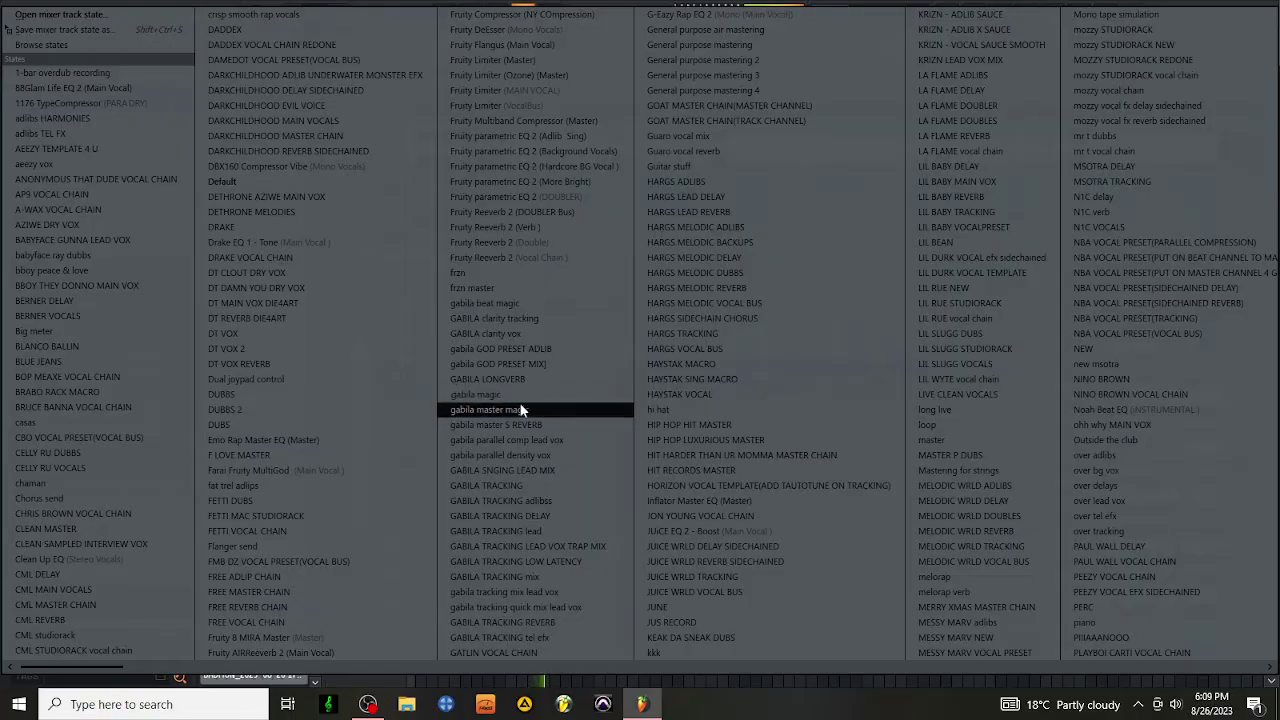
click(546, 305)
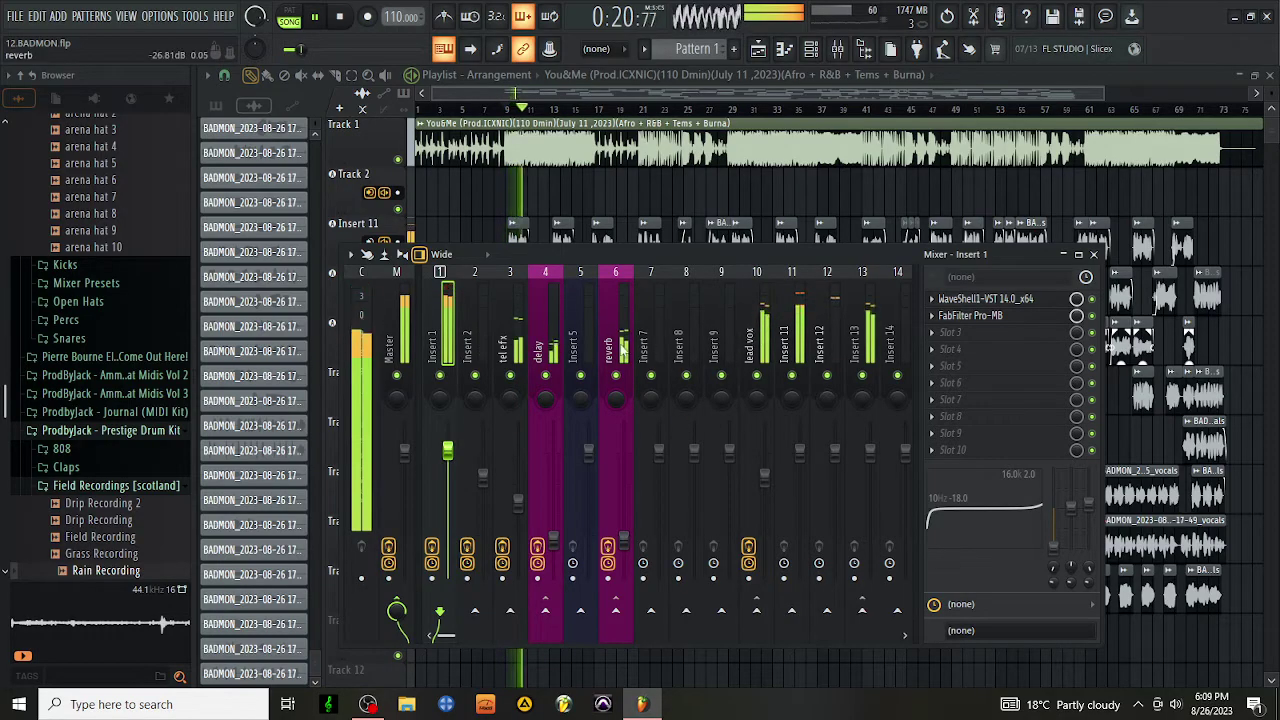
click(510, 330)
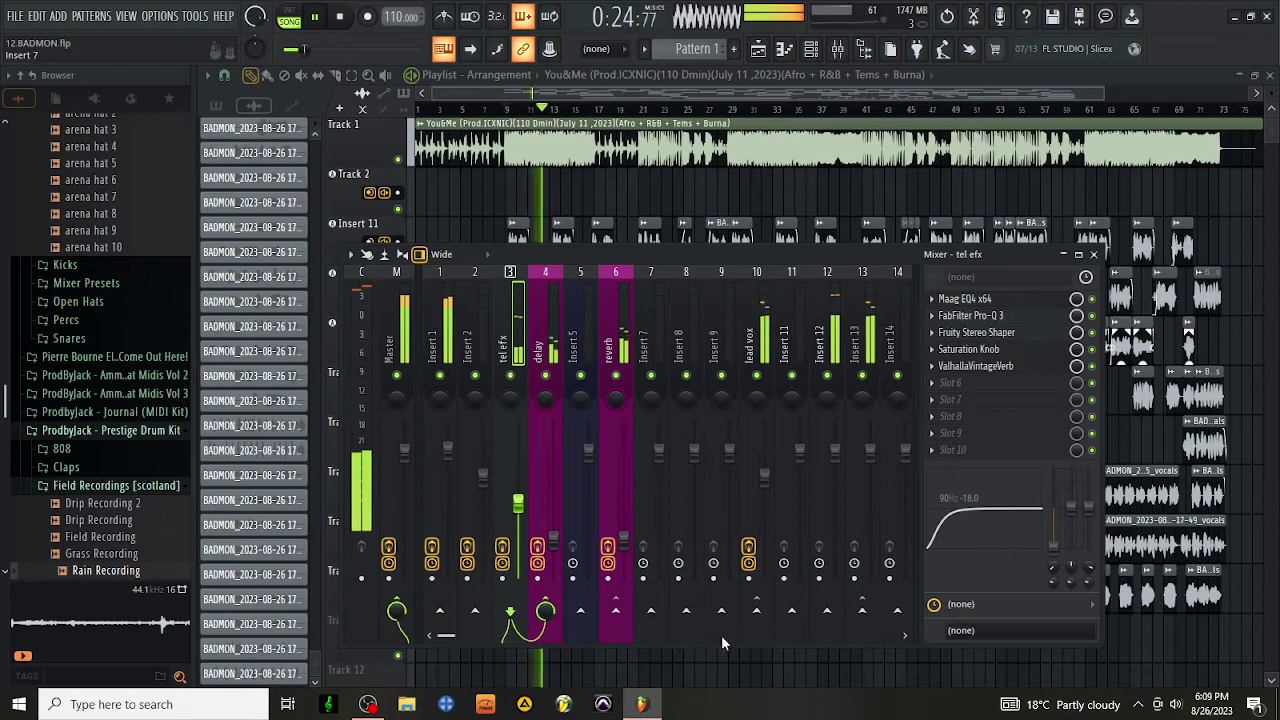
Load the saved mixer track state "gabila master S REVERB" on Insert 5 and lower its fader to near the bottom
click(584, 350)
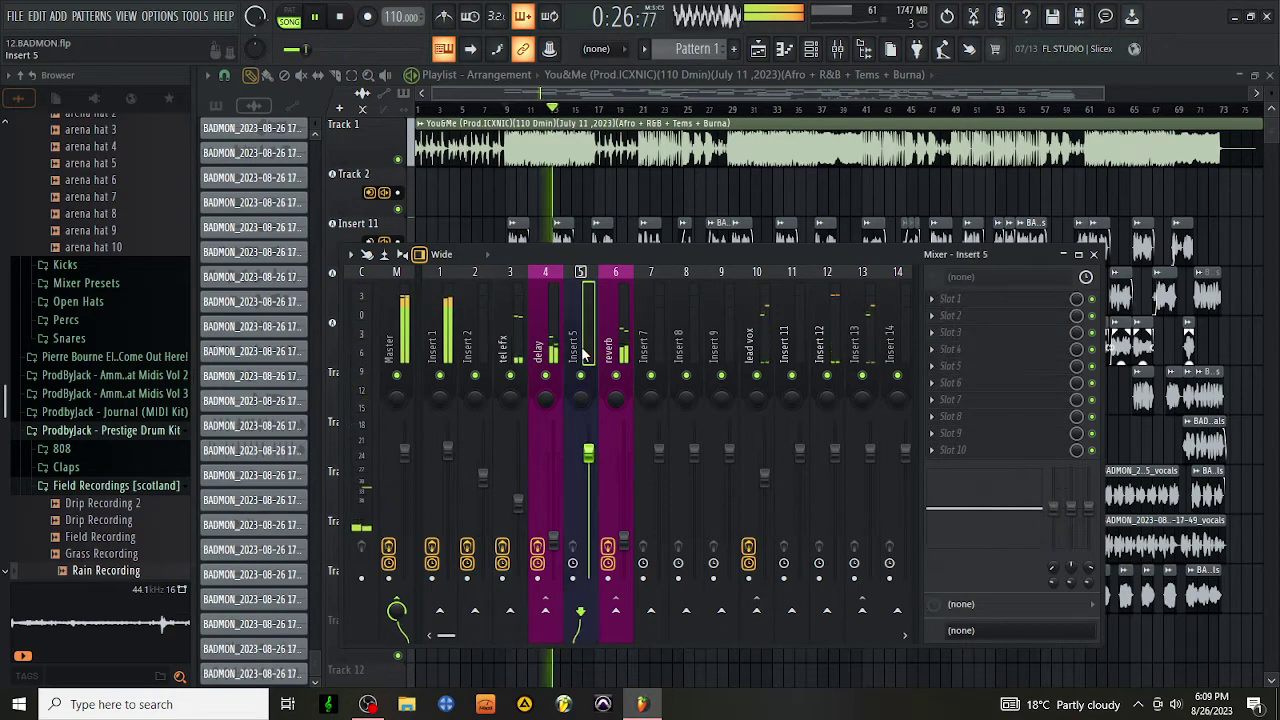
right_click(582, 343)
mouse_move(611, 305)
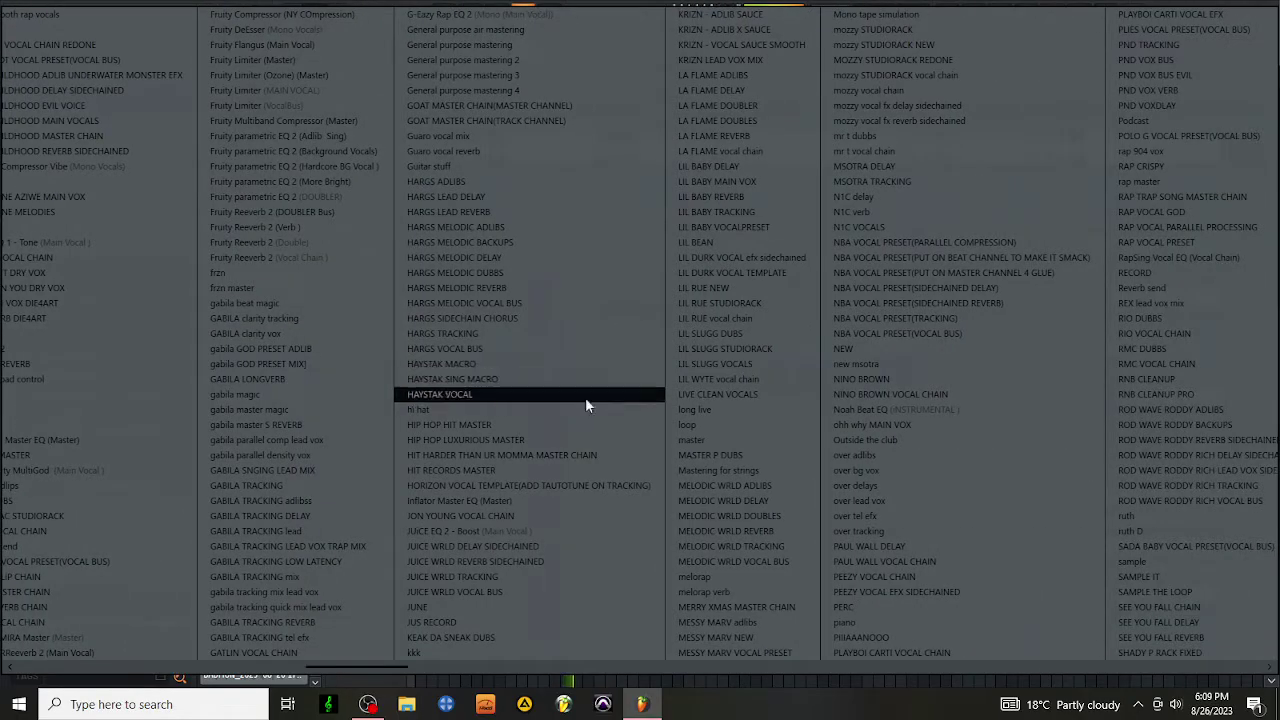
click(323, 428)
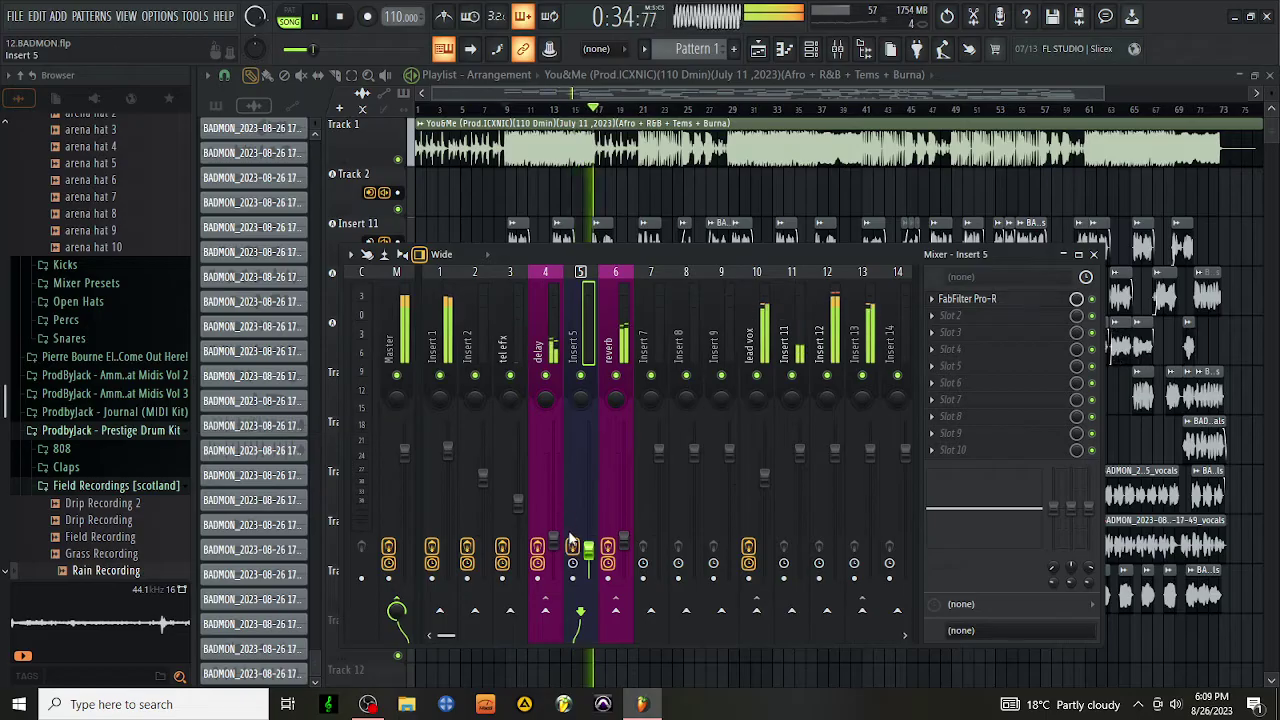
drag(587, 470, 590, 563)
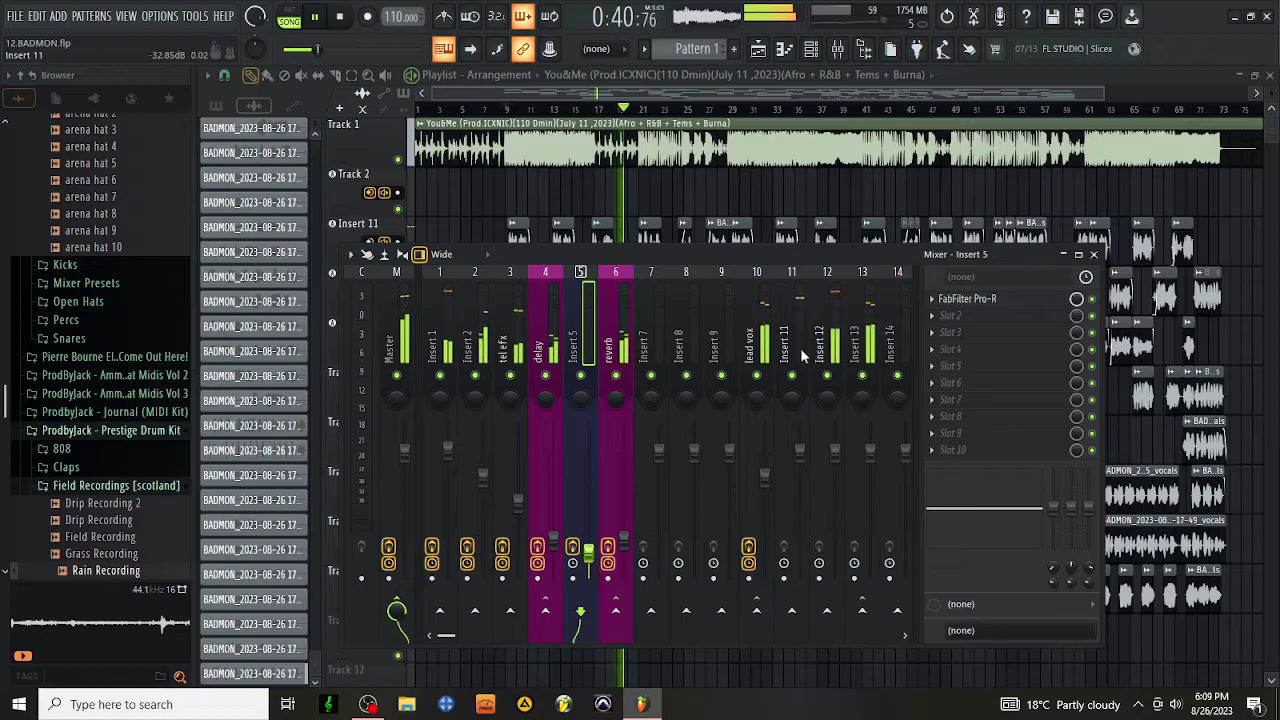
Load the saved mixer track state "RNB CLEANUP PRO" on Insert 13
right_click(866, 335)
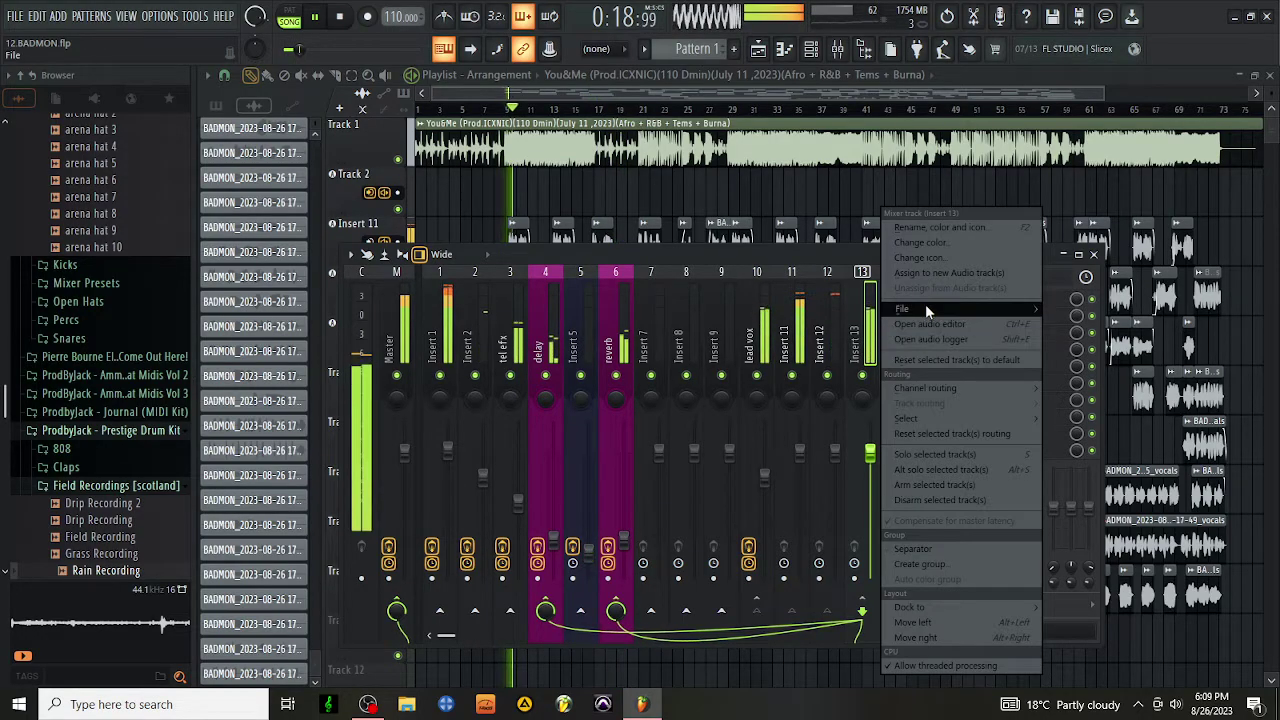
mouse_move(925, 304)
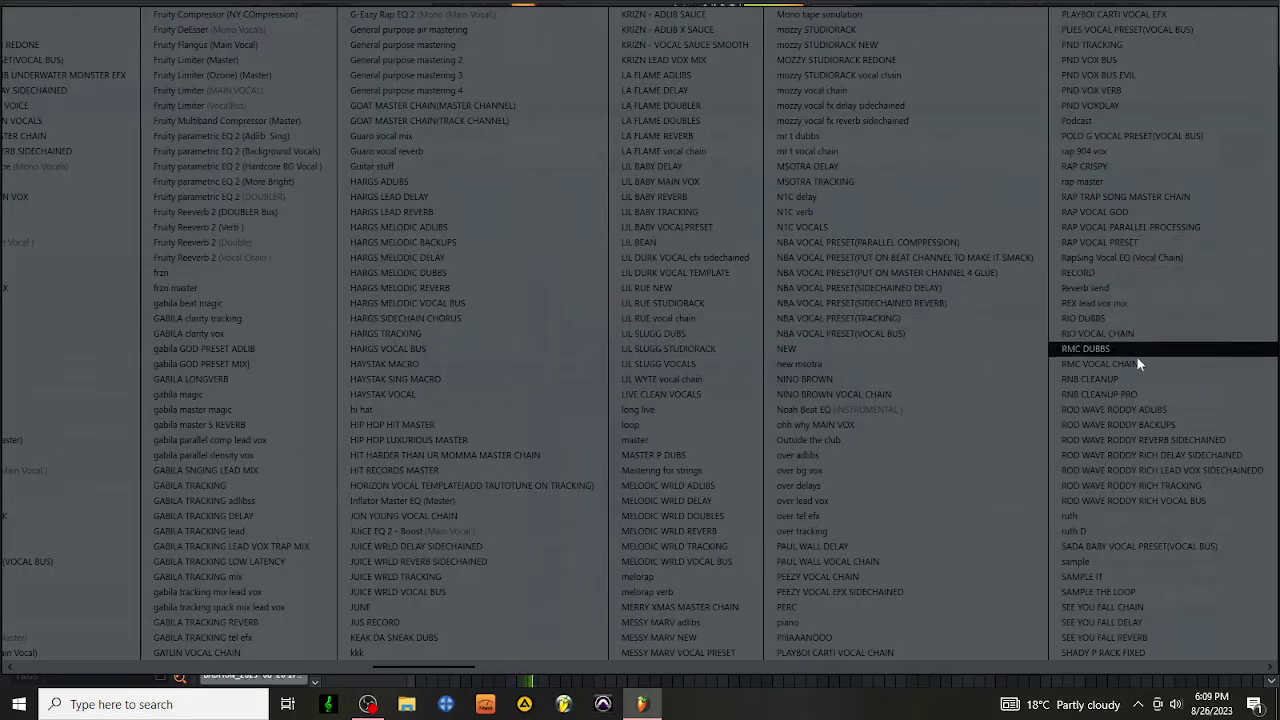
click(1087, 395)
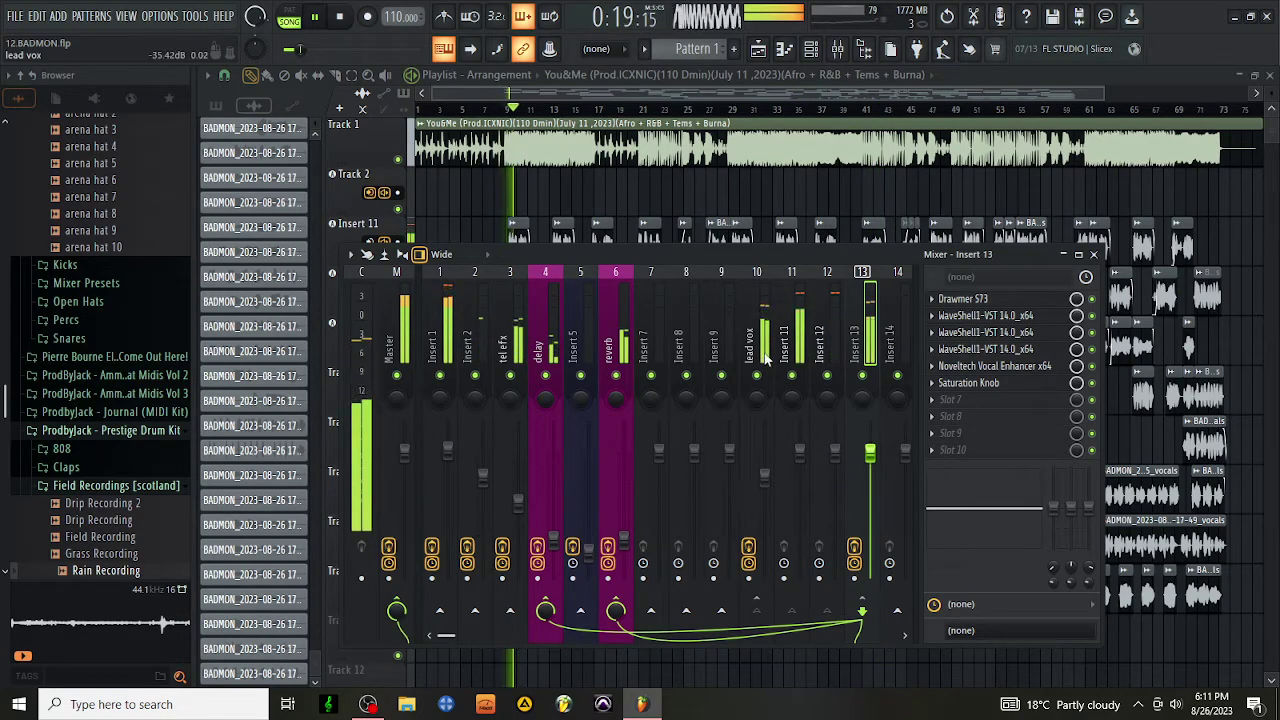
Inspect the StudioRack plugin chain on the lead vox track
click(765, 352)
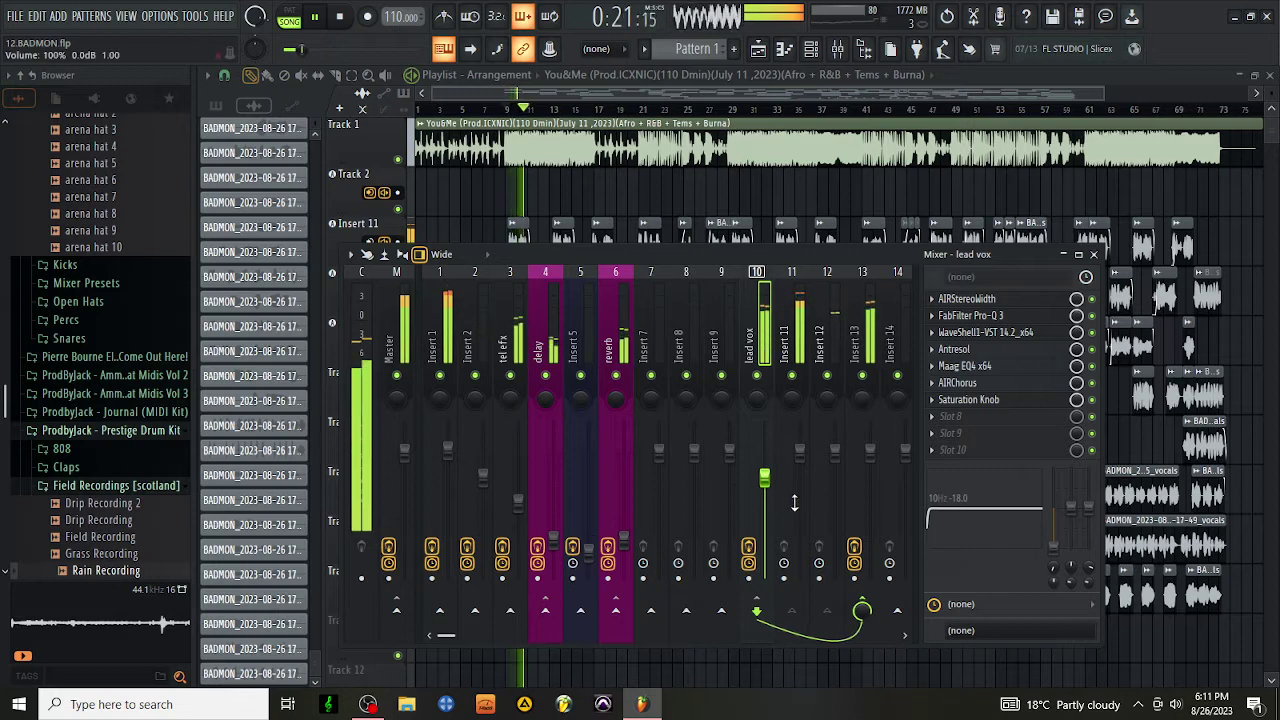
click(997, 336)
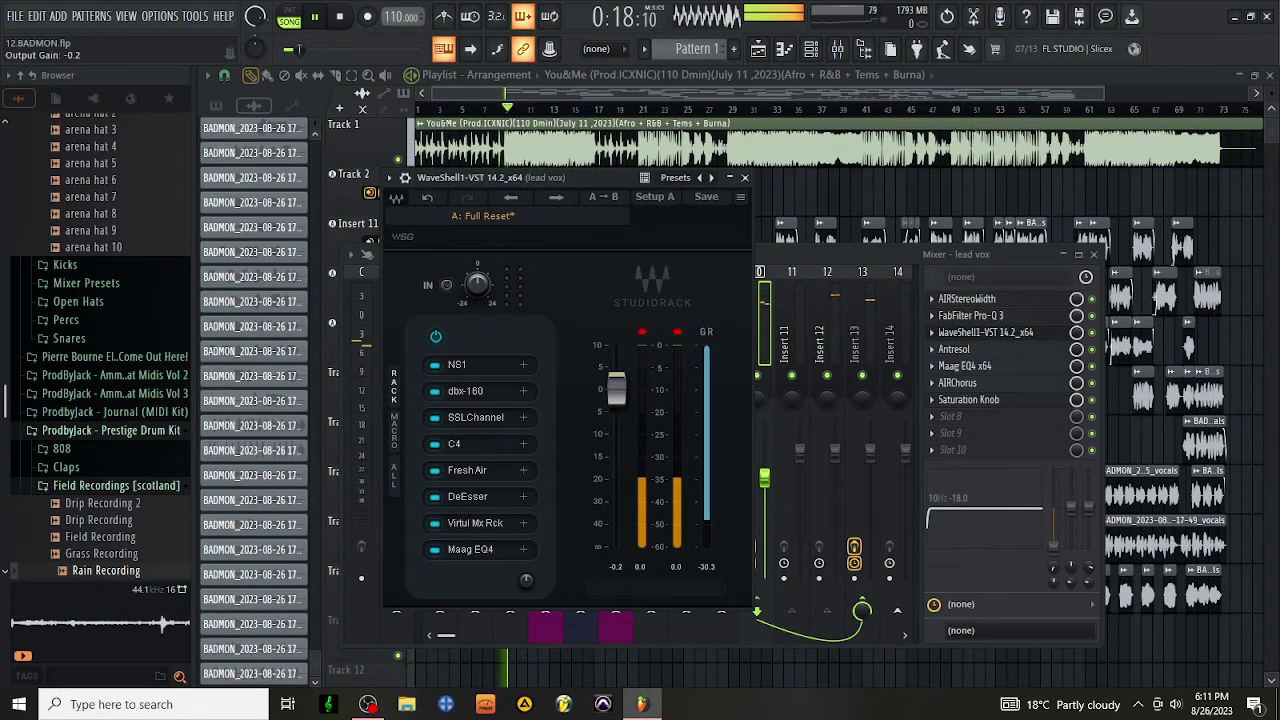
click(744, 177)
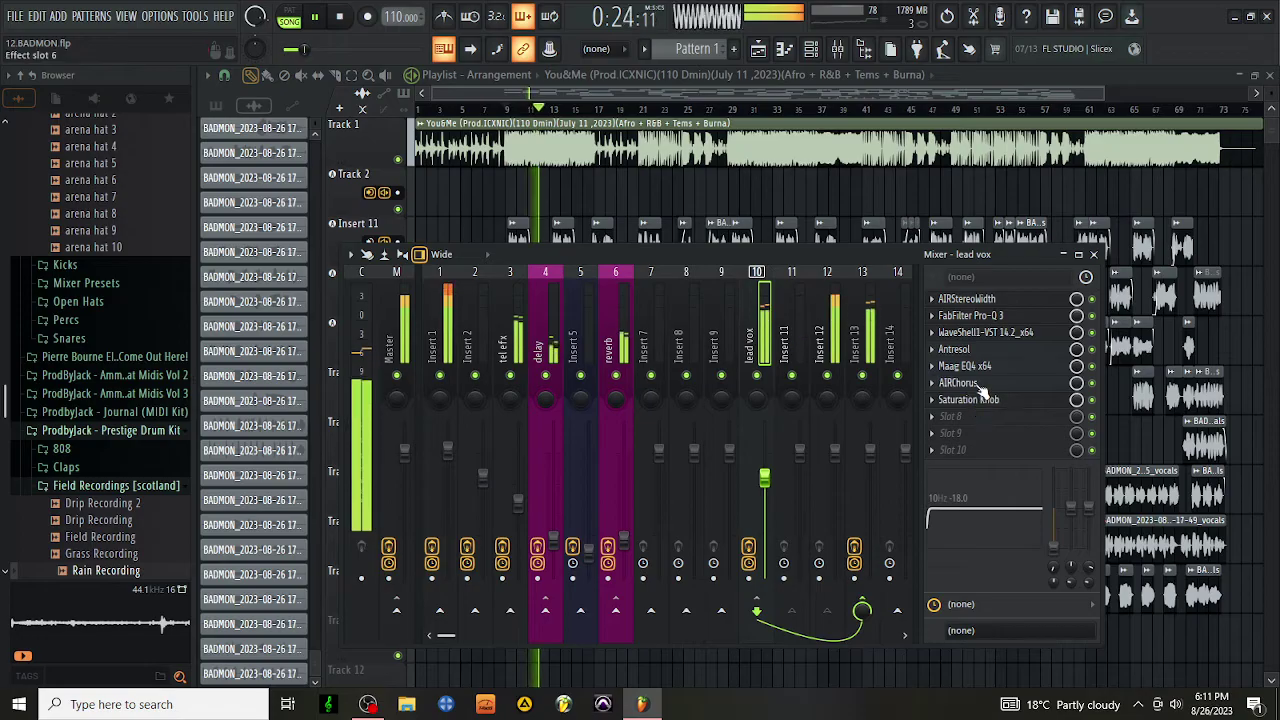
Set the AIRChorus mix on the lead vox track to 8%
click(975, 384)
drag(590, 411, 590, 421)
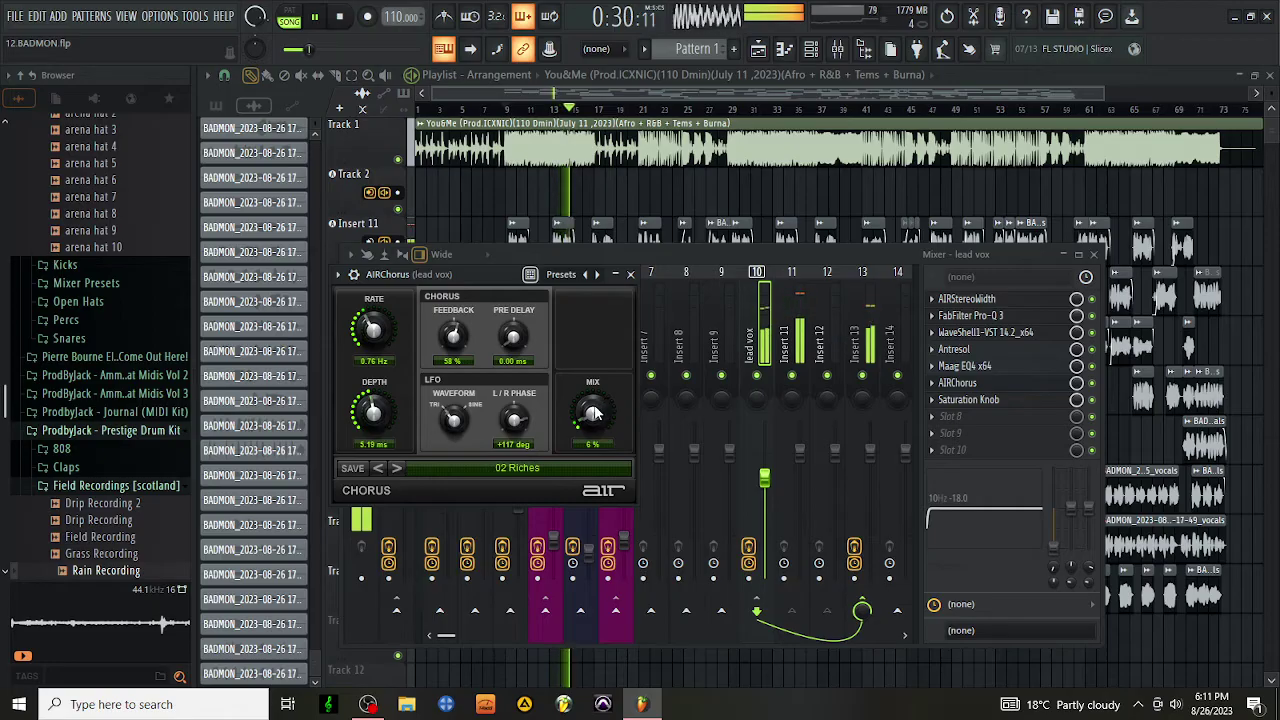
scroll(593, 412, up, 2)
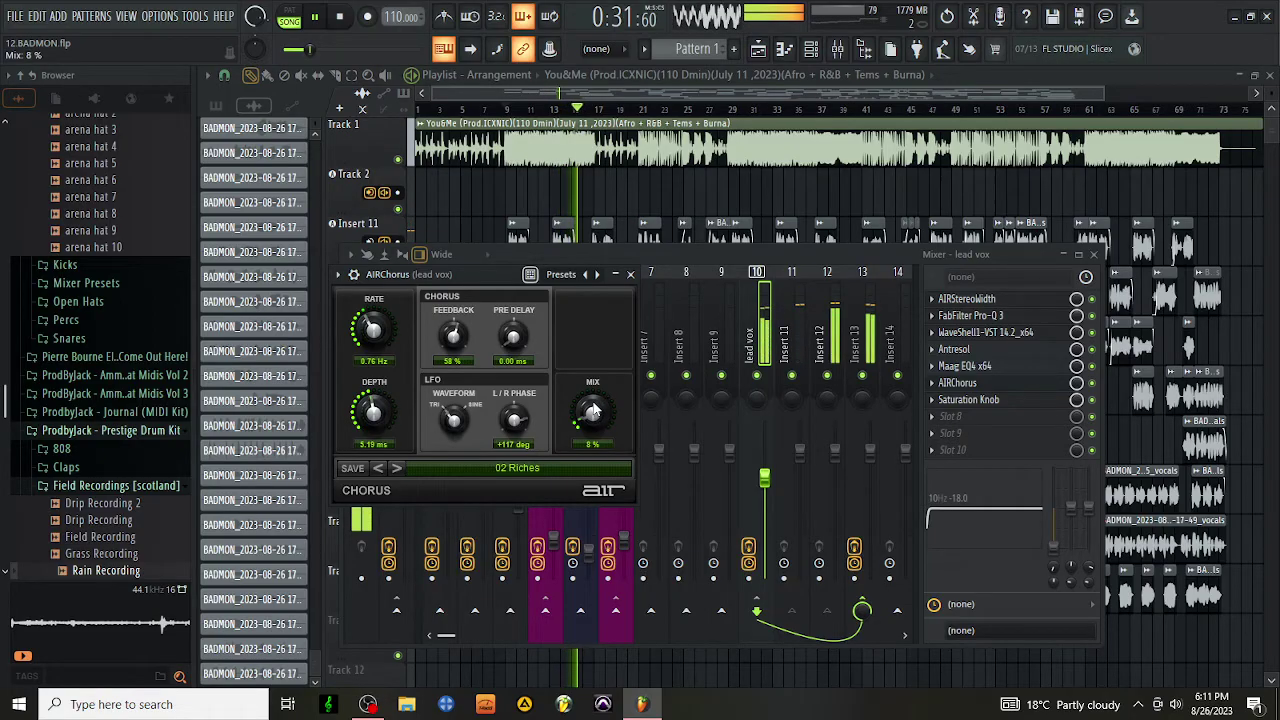
click(630, 275)
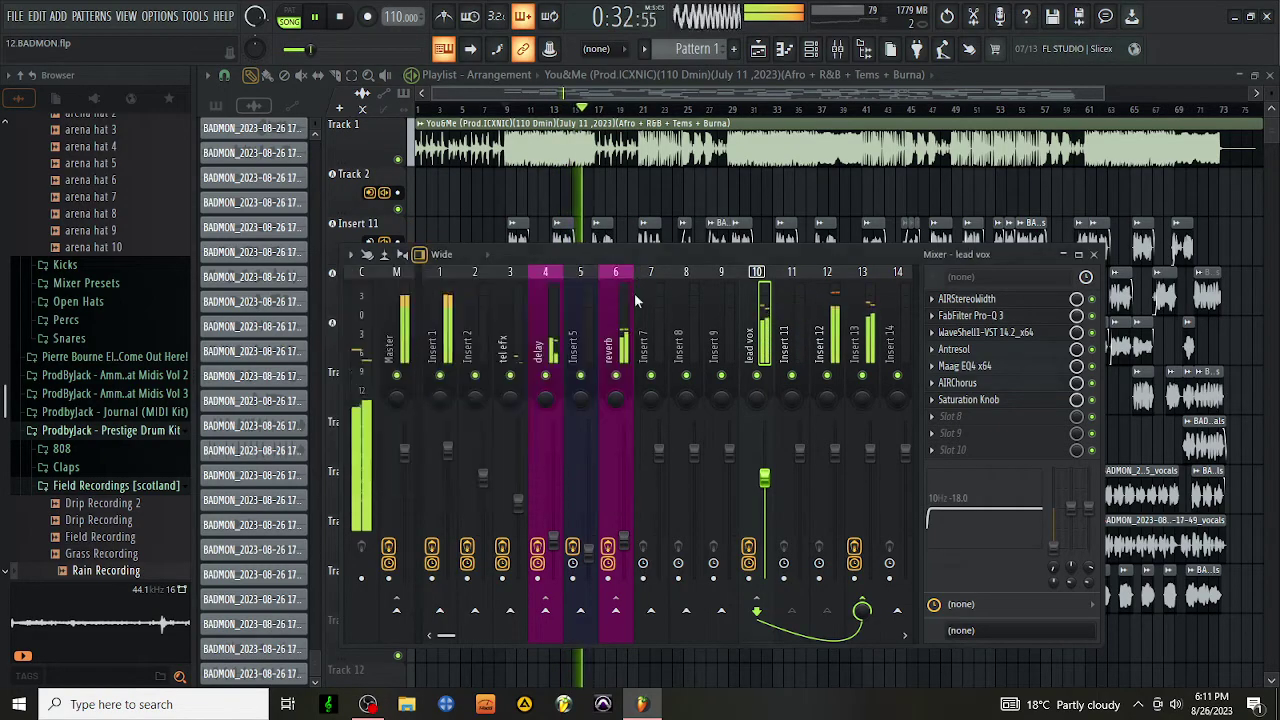
click(962, 417)
key(Escape)
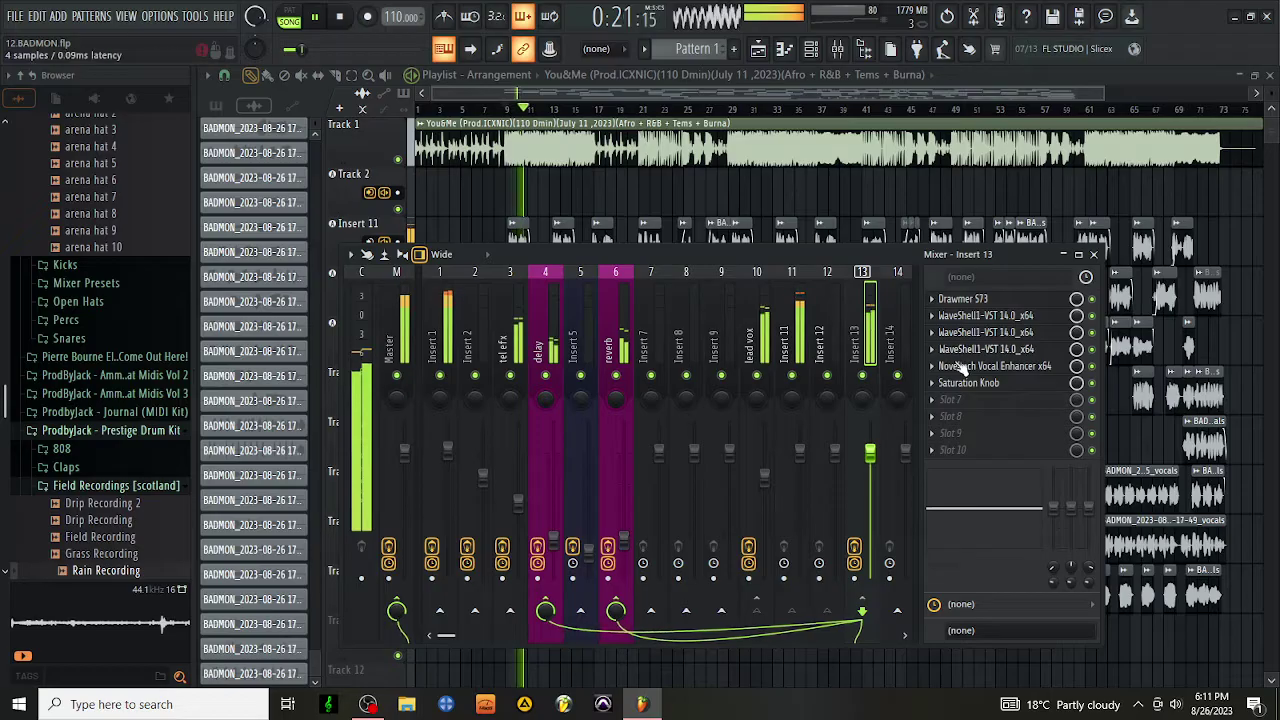
Set the high frequency limit of the Noveltech Vocal Enhancer on Insert 13 to 10.0 kHz
click(990, 366)
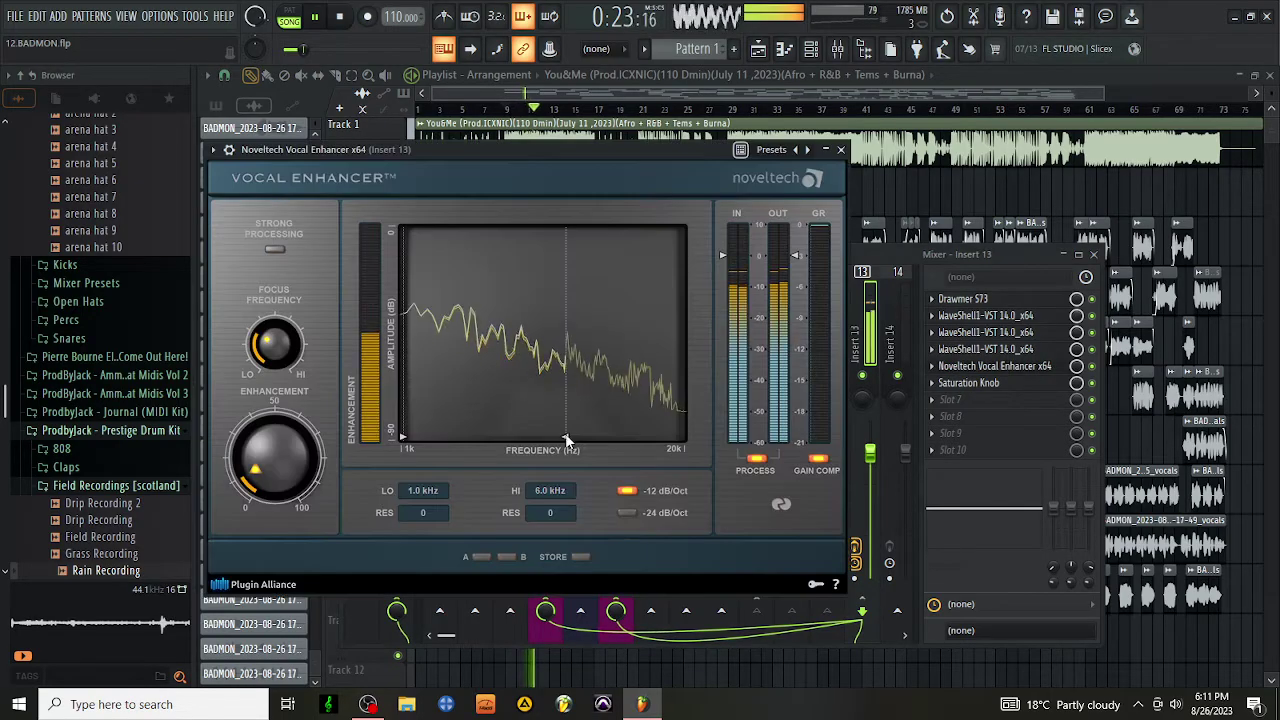
drag(566, 439, 619, 462)
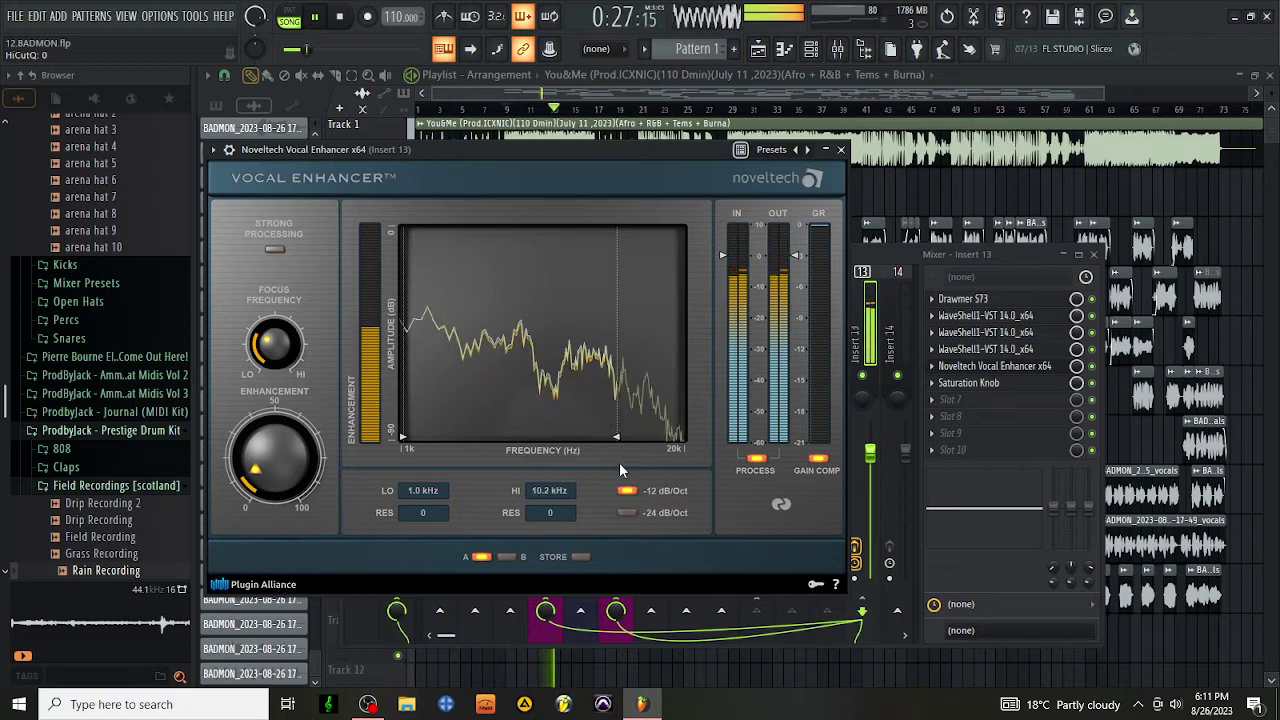
drag(618, 463, 617, 463)
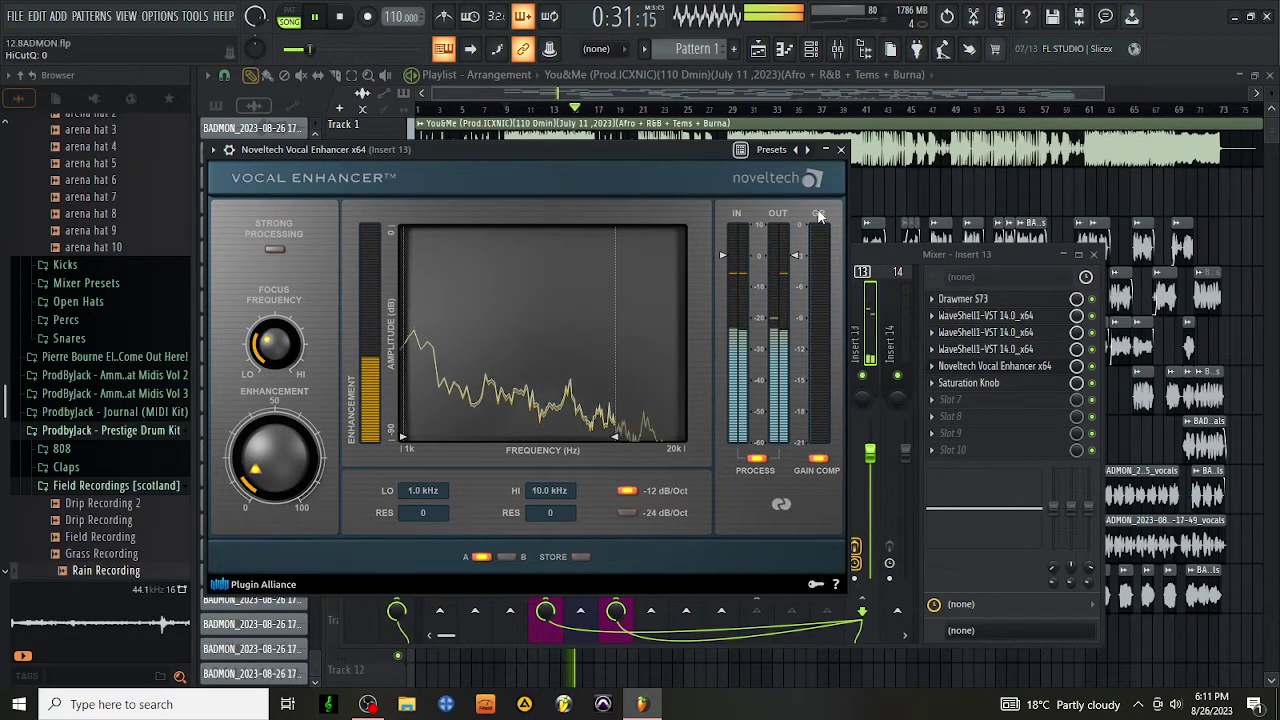
key(Escape)
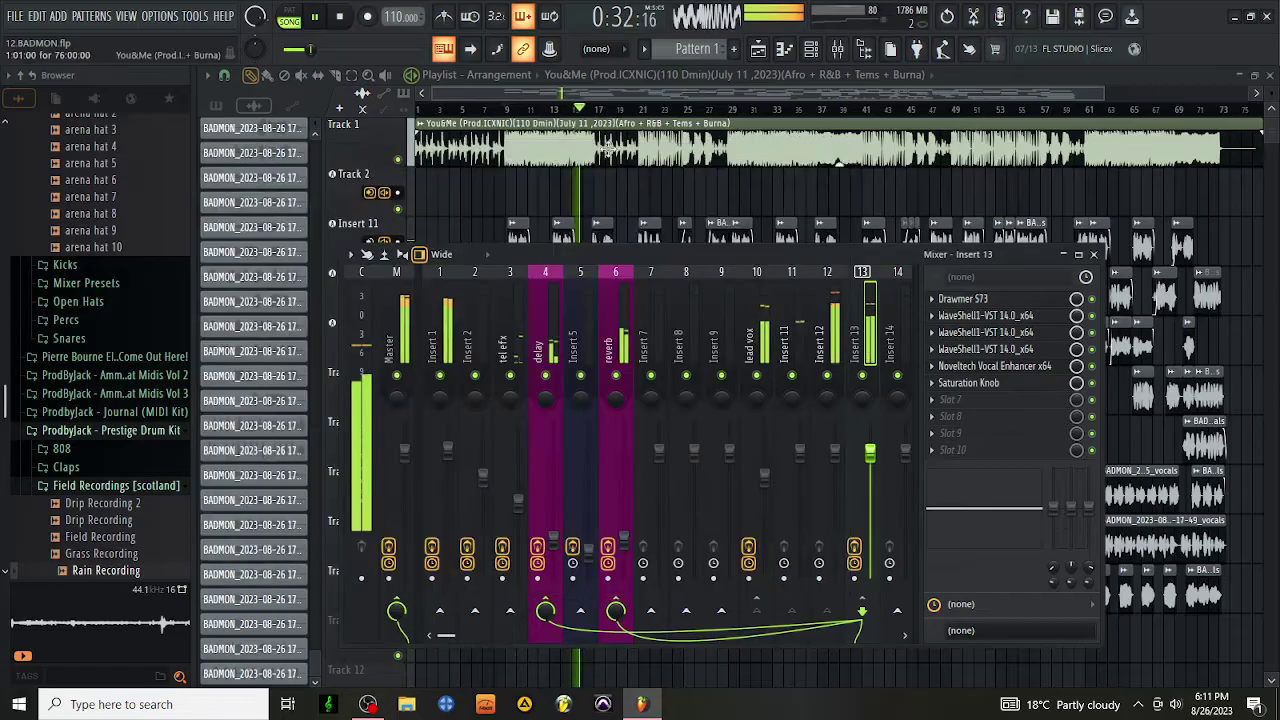
Set the project timebase to 24 PPQ in the project settings
click(170, 16)
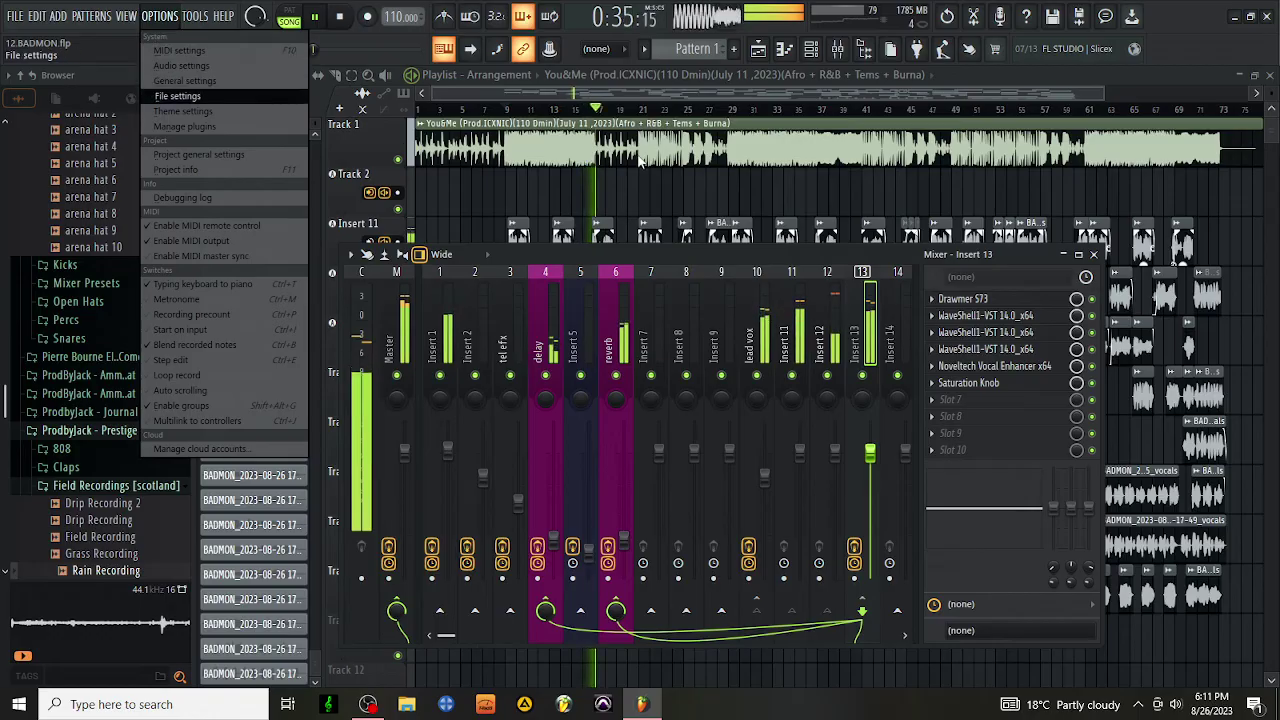
click(559, 198)
double_click(600, 150)
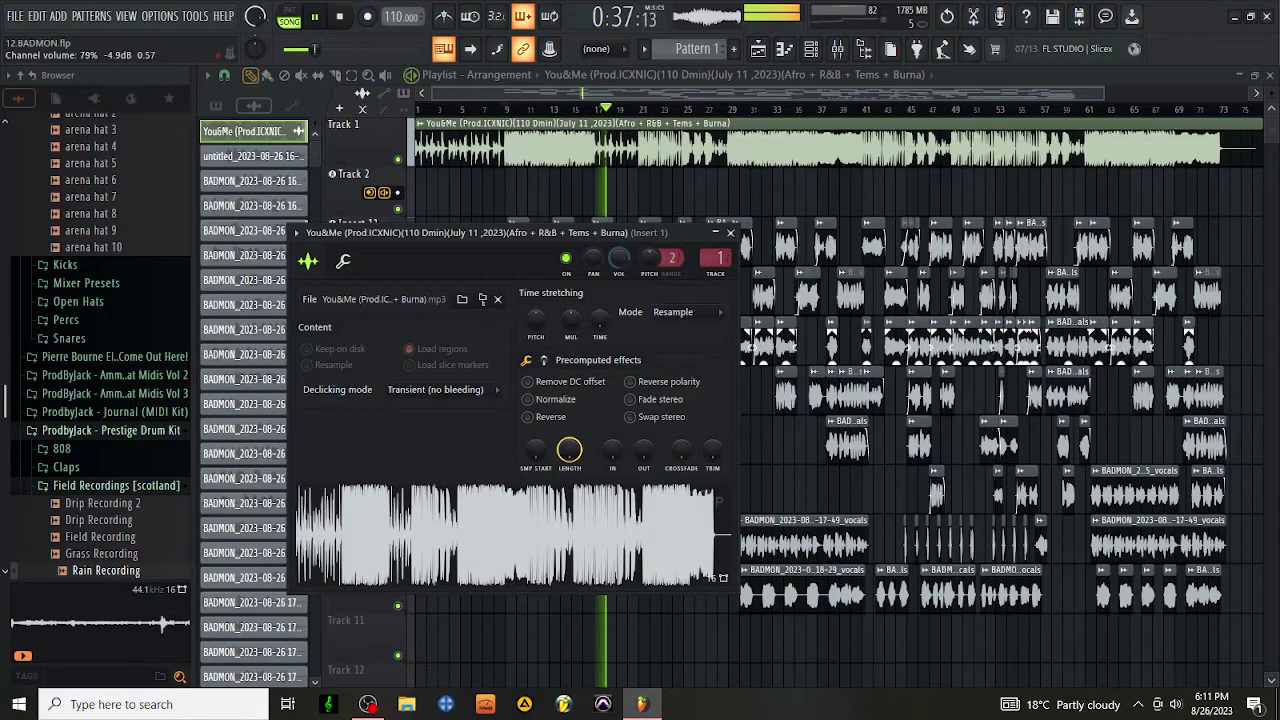
click(159, 16)
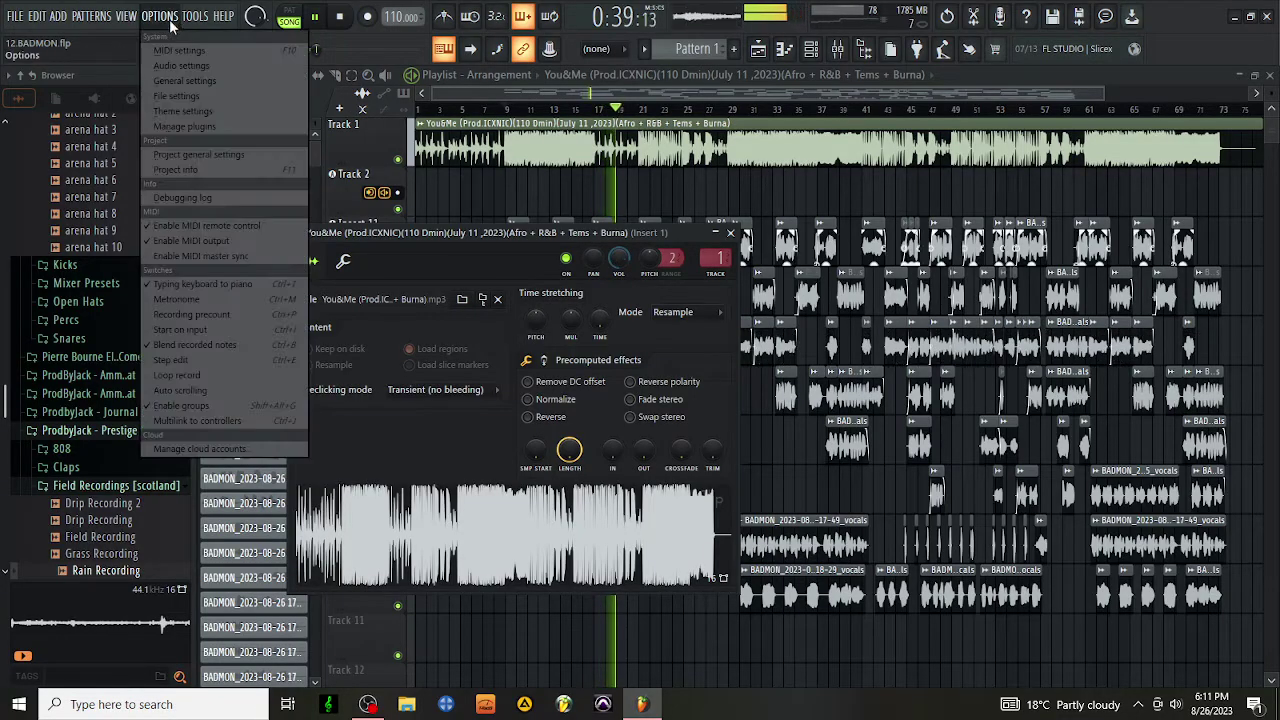
click(199, 65)
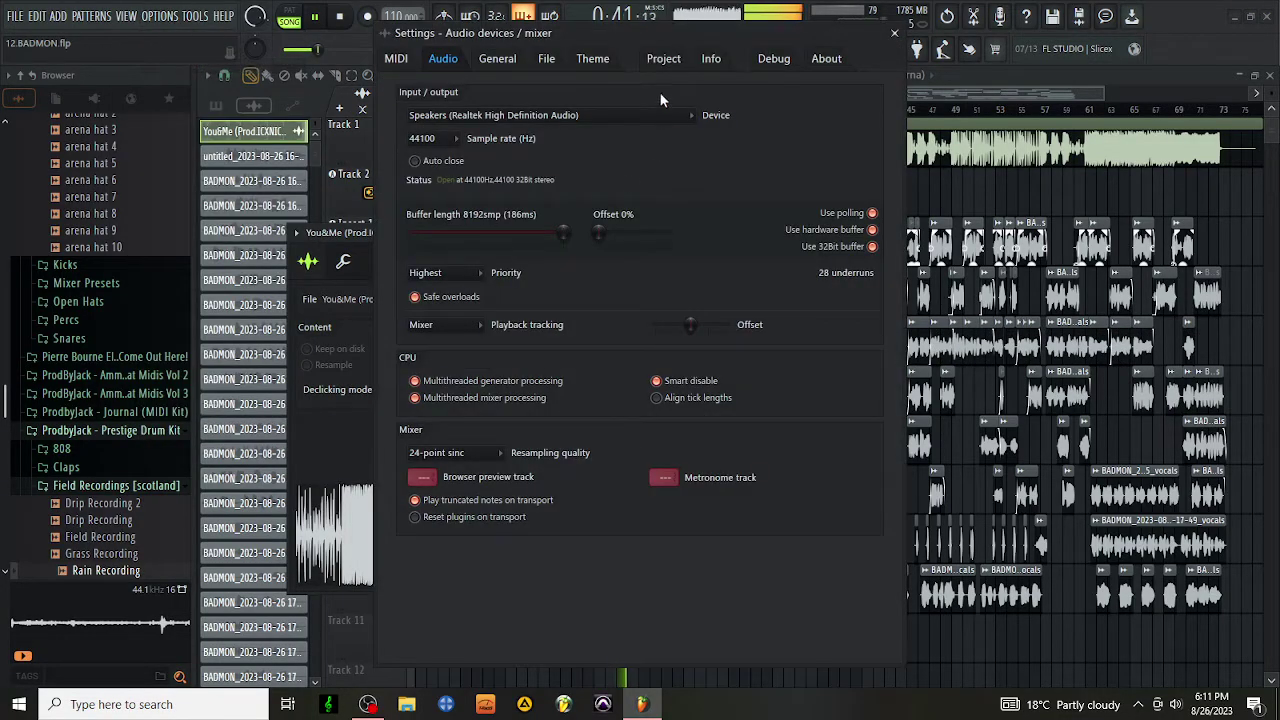
click(663, 62)
click(438, 216)
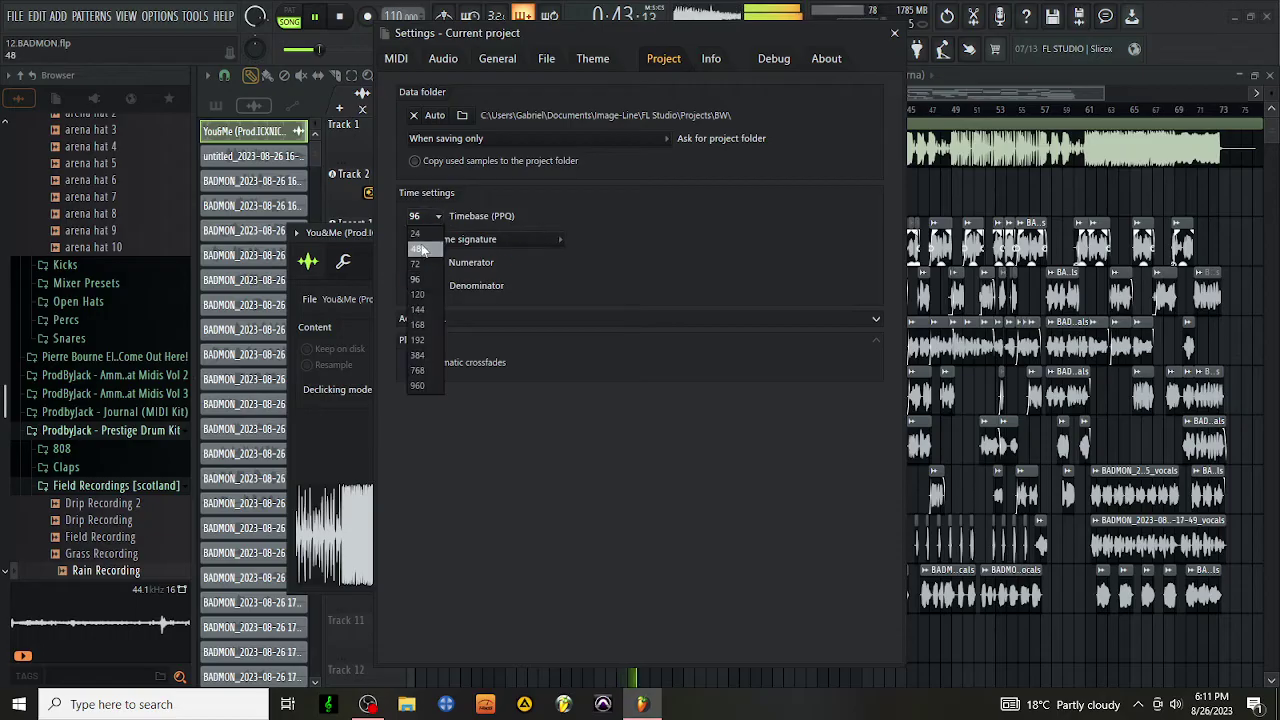
click(415, 233)
click(760, 404)
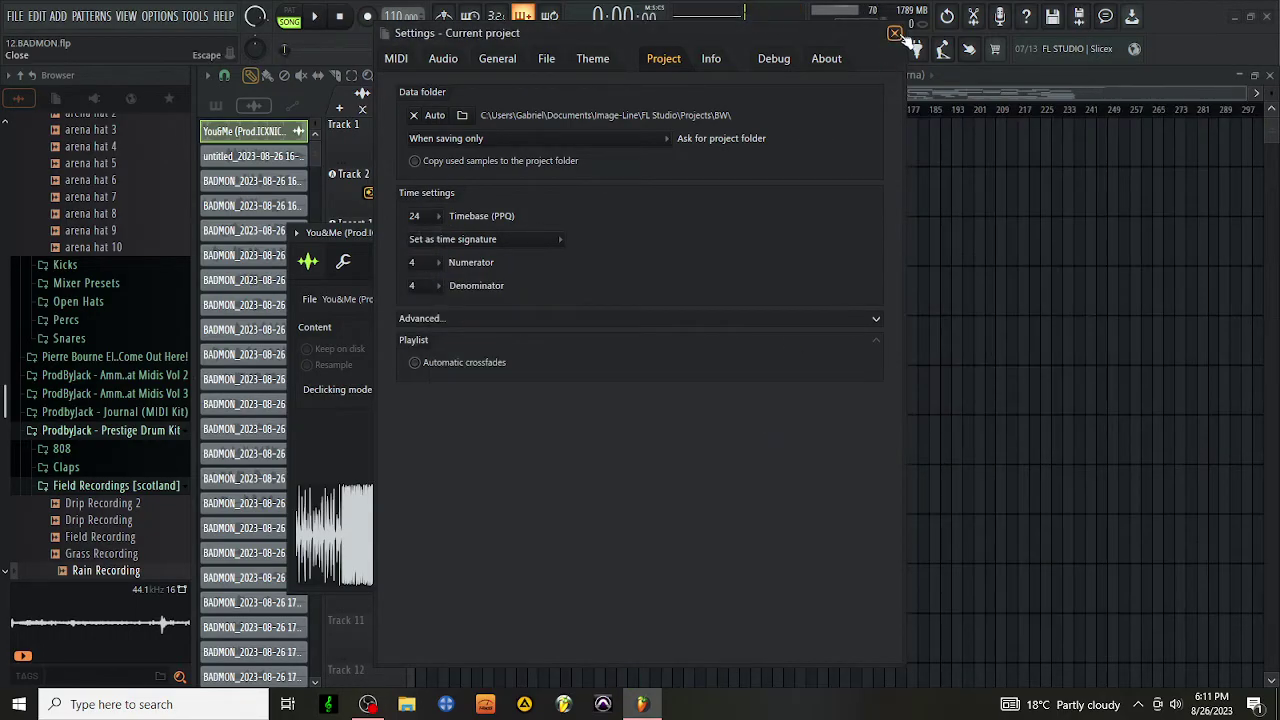
click(895, 33)
Restart playback from where the vocals begin and fit the full arrangement in the playlist
key(space)
click(441, 110)
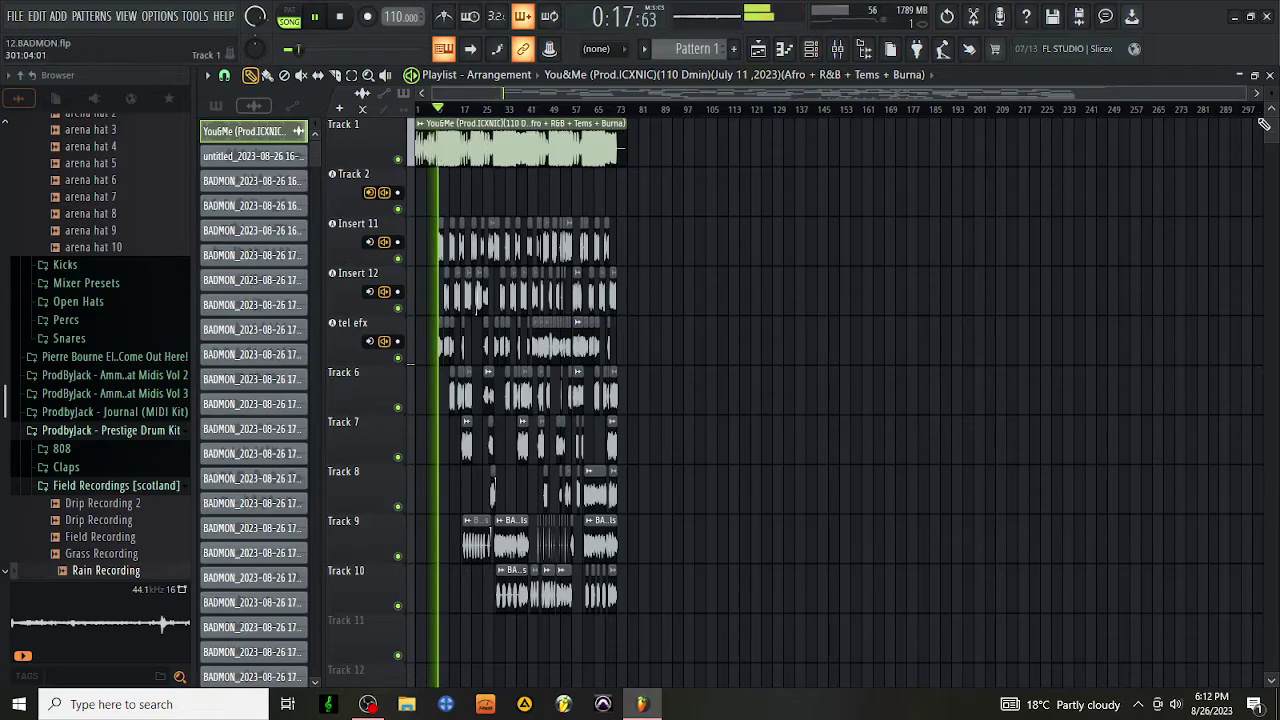
drag(1248, 92, 1102, 120)
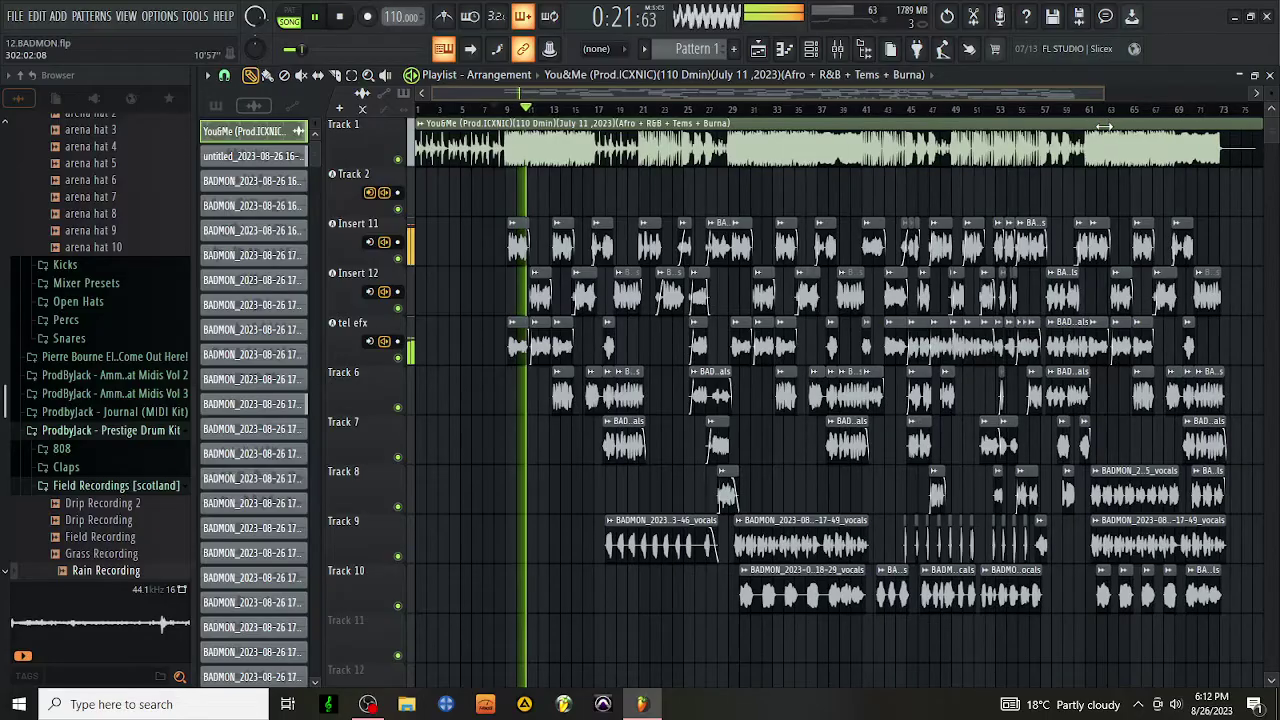
Reorder the lead vox effect chain so Antresol sits between FabFilter Pro-Q 3 and WaveShell1-VST 14.2
click(837, 48)
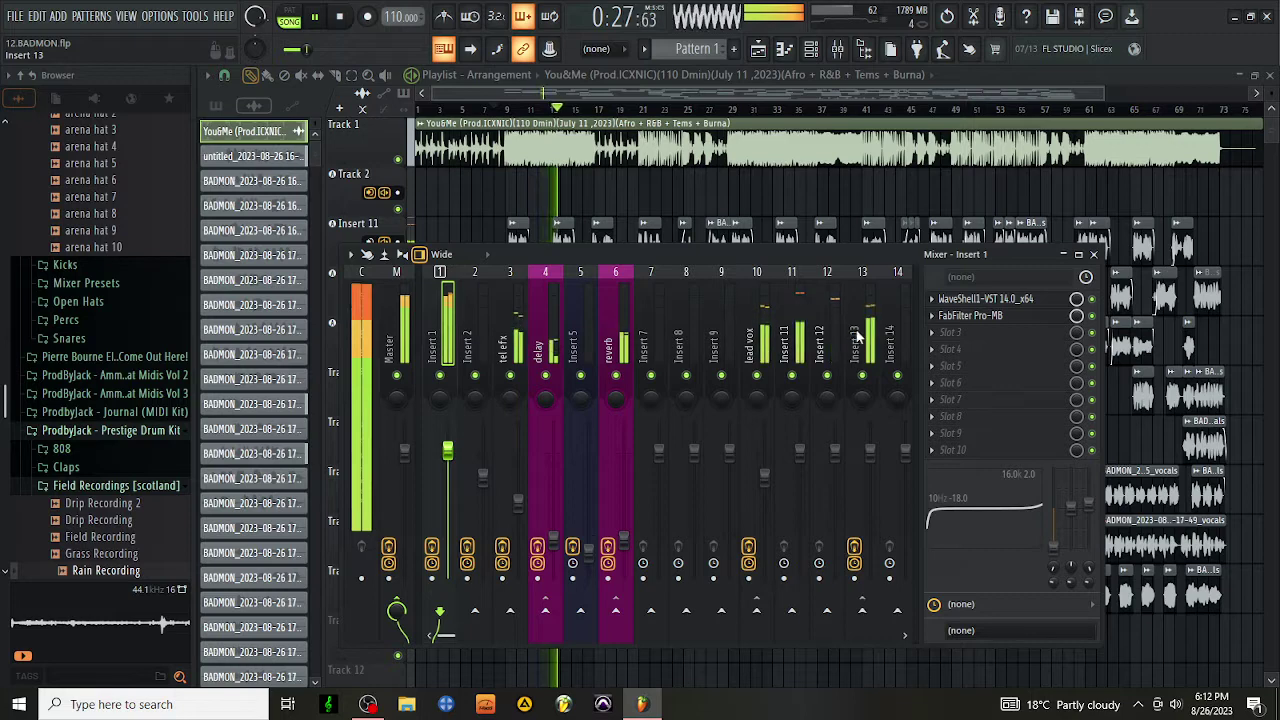
click(762, 345)
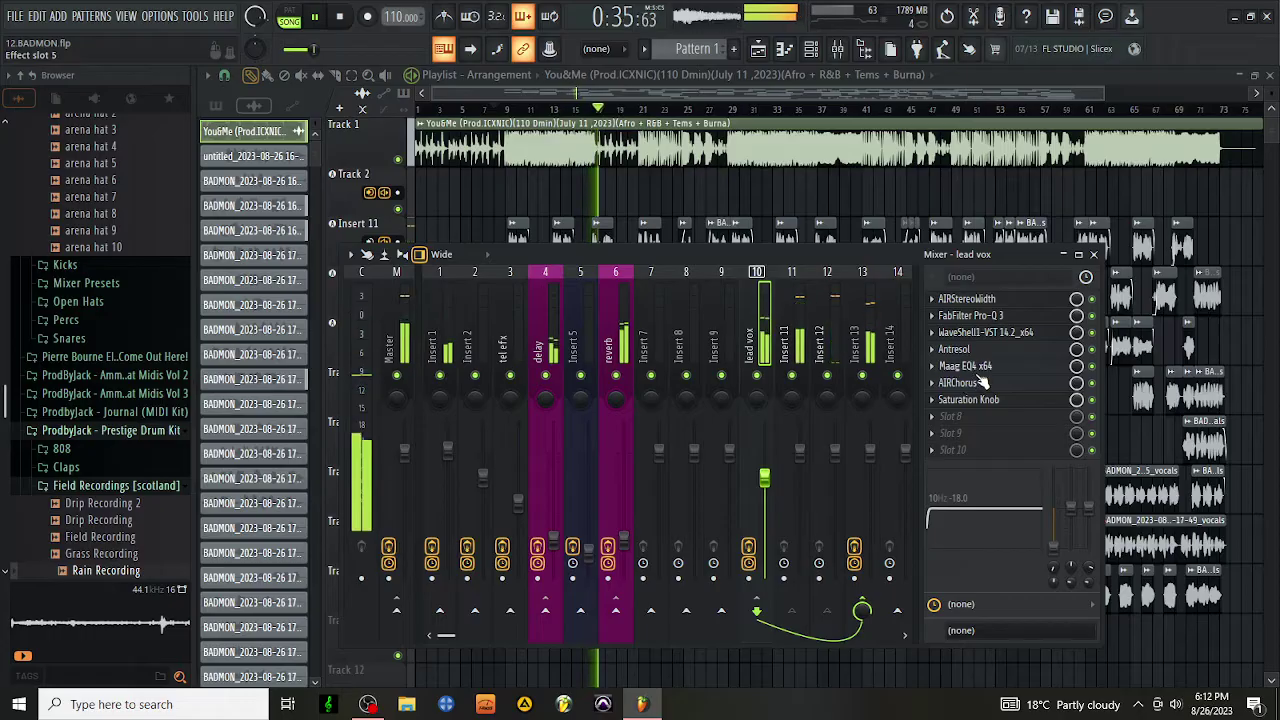
drag(995, 333, 997, 340)
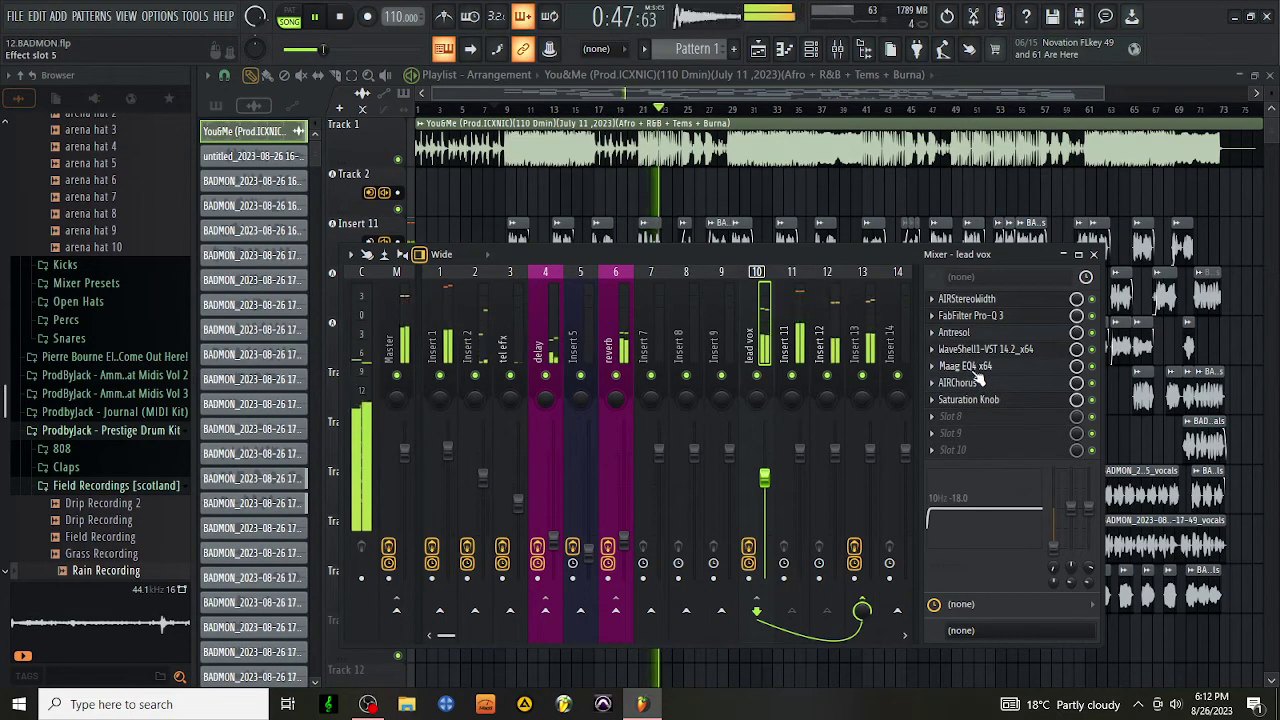
drag(985, 333, 993, 320)
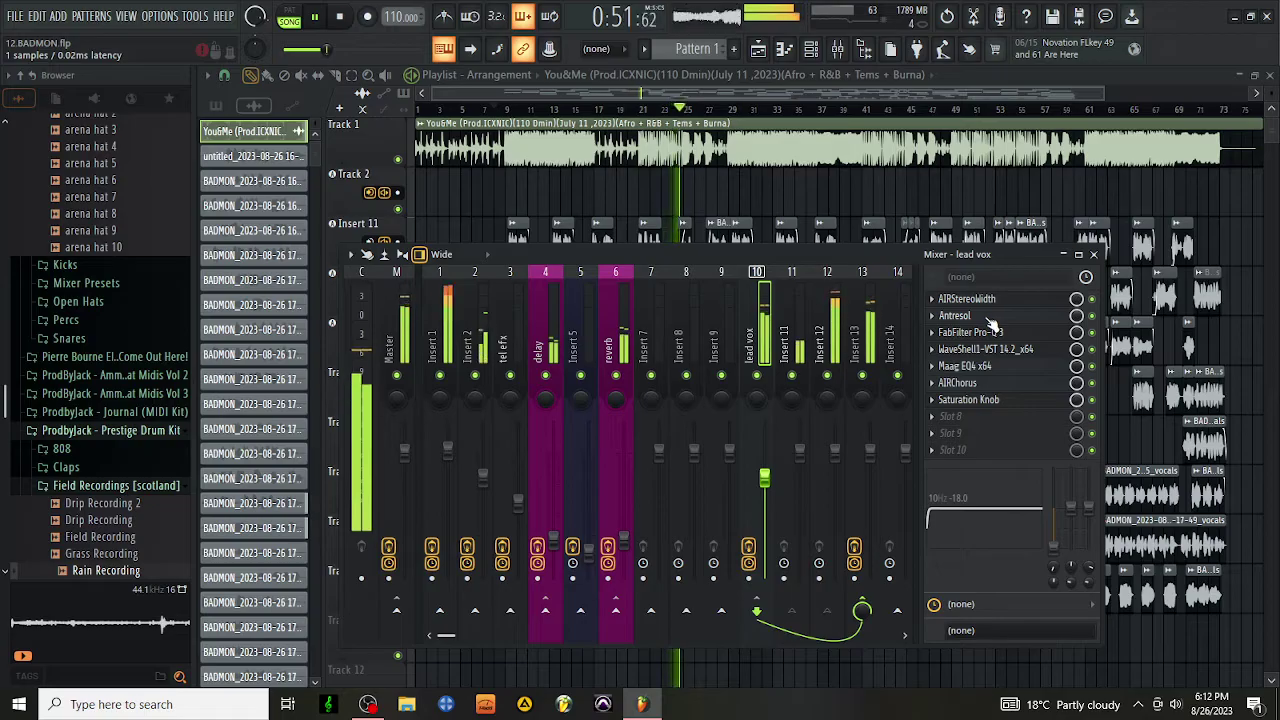
drag(990, 320, 991, 340)
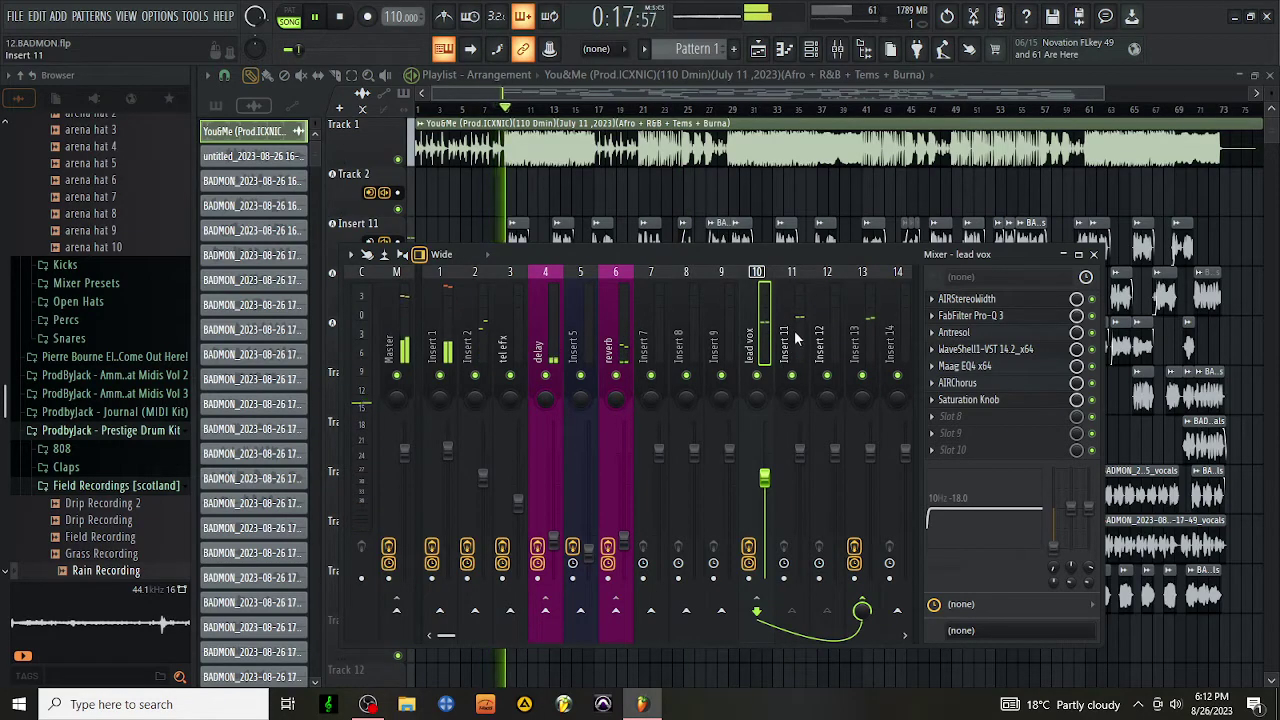
Send Insert 13 to Insert 5 and adjust Insert 5 to 29% volume (-19.8 dB) with a -0.2 dB low shelf
click(860, 340)
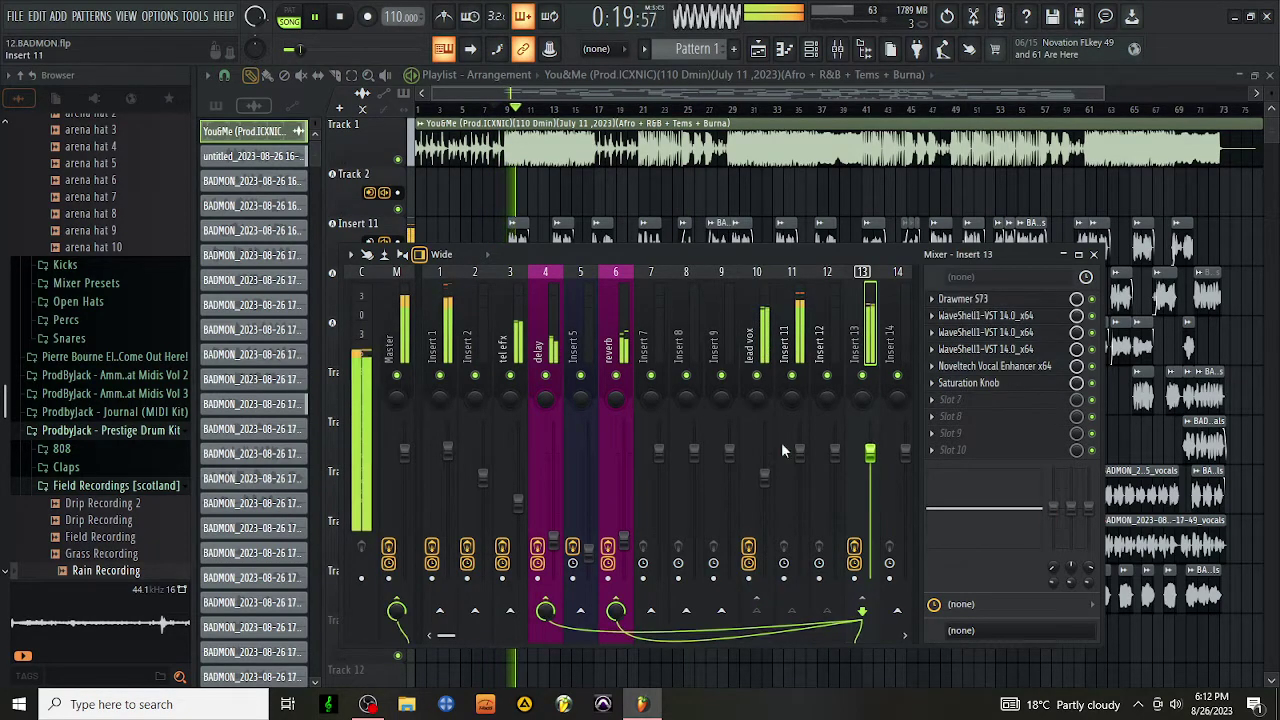
click(581, 609)
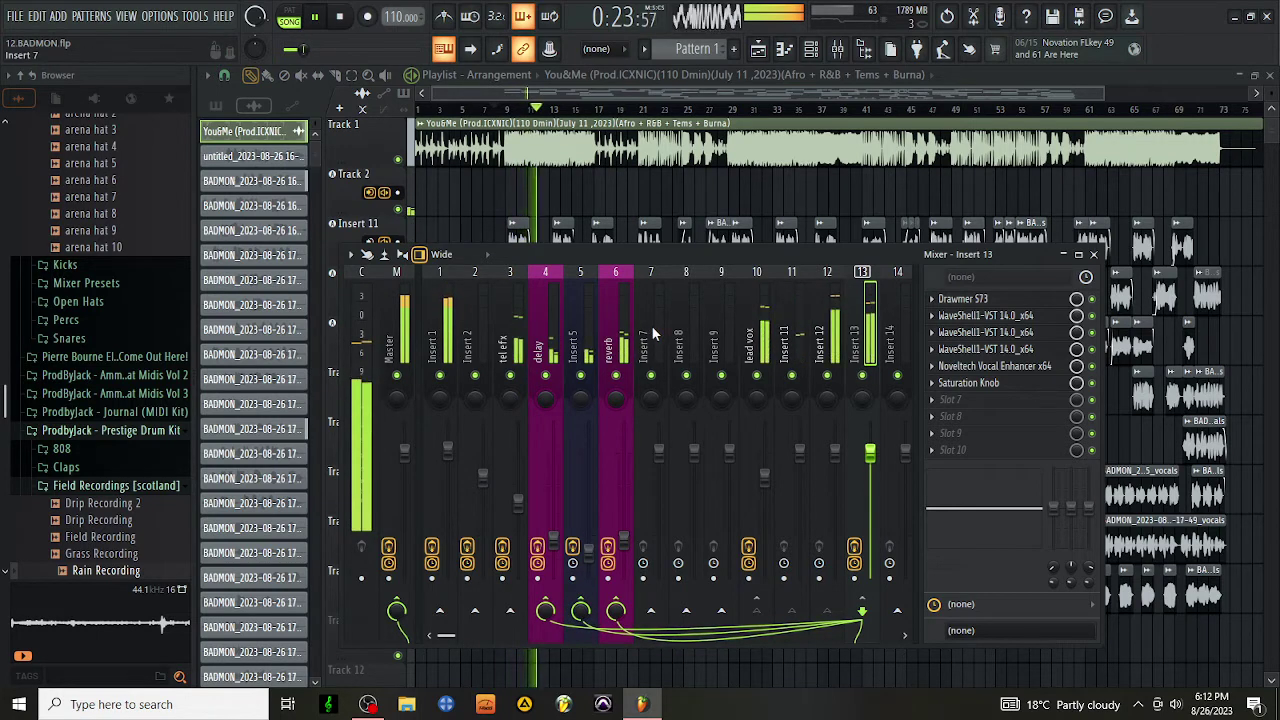
click(578, 513)
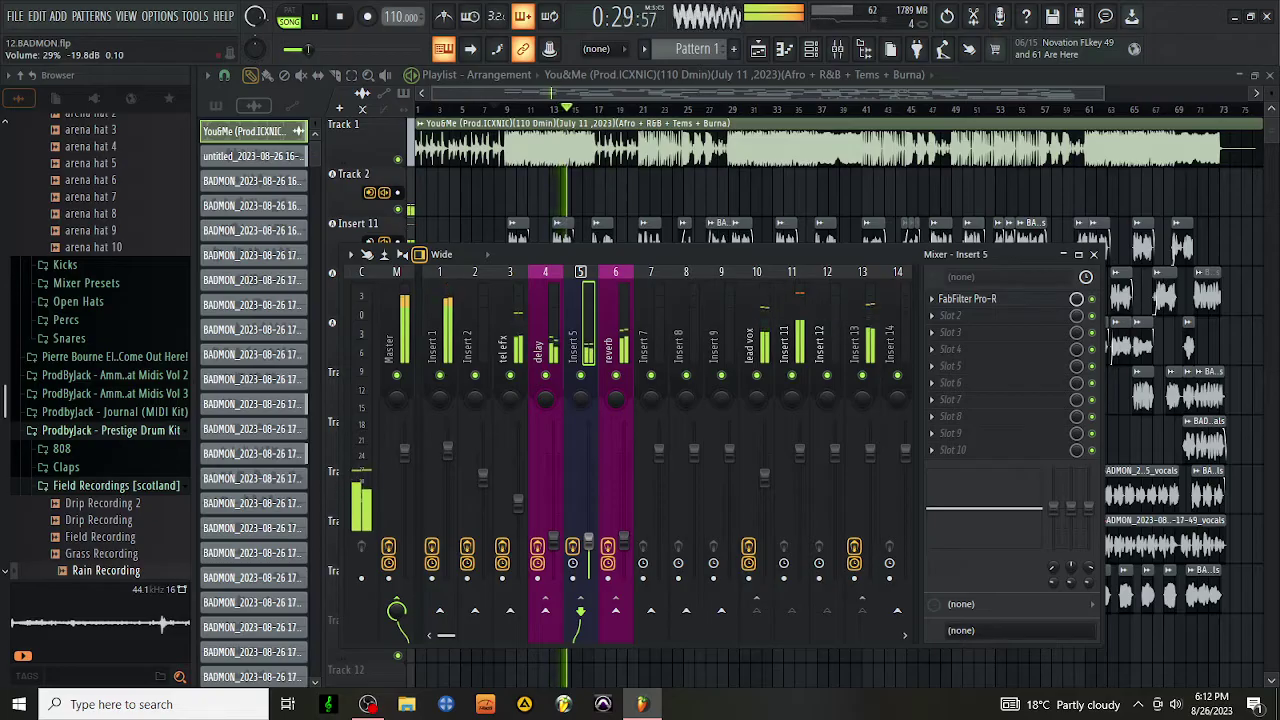
drag(1053, 548, 1055, 562)
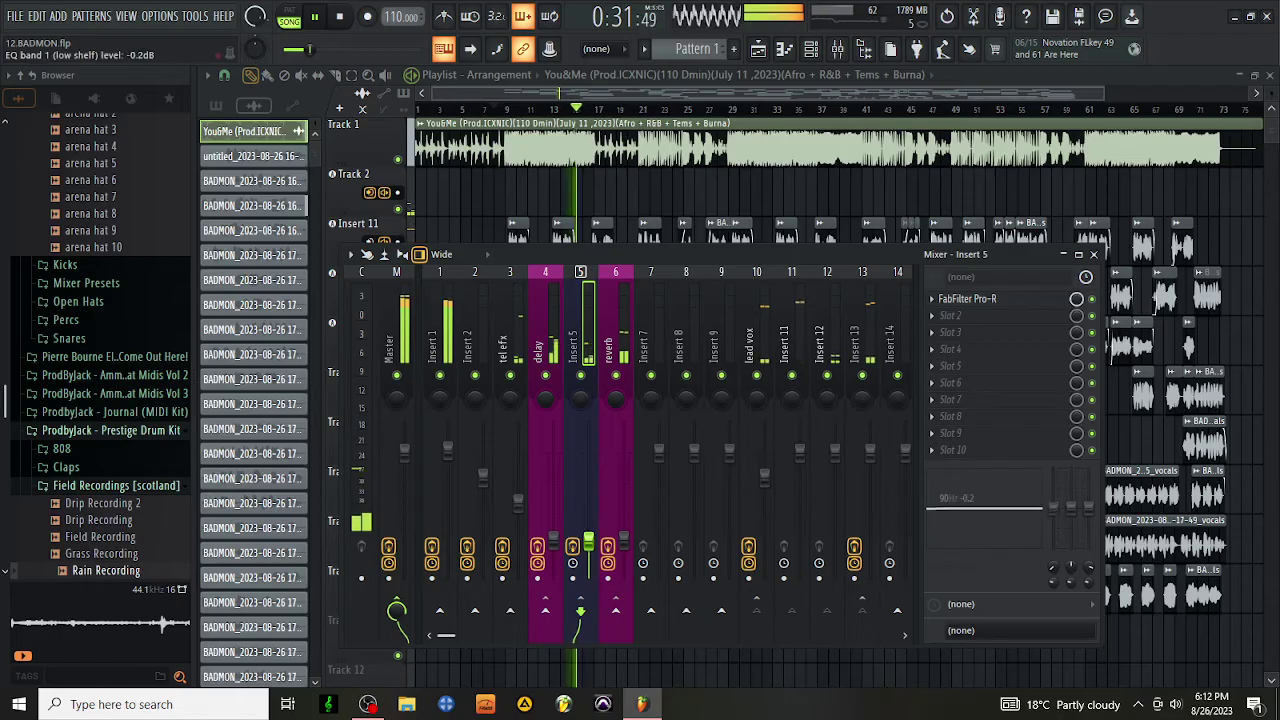
Add the VerbSuite Classics reverb to the first effect slot of Insert 7
click(643, 318)
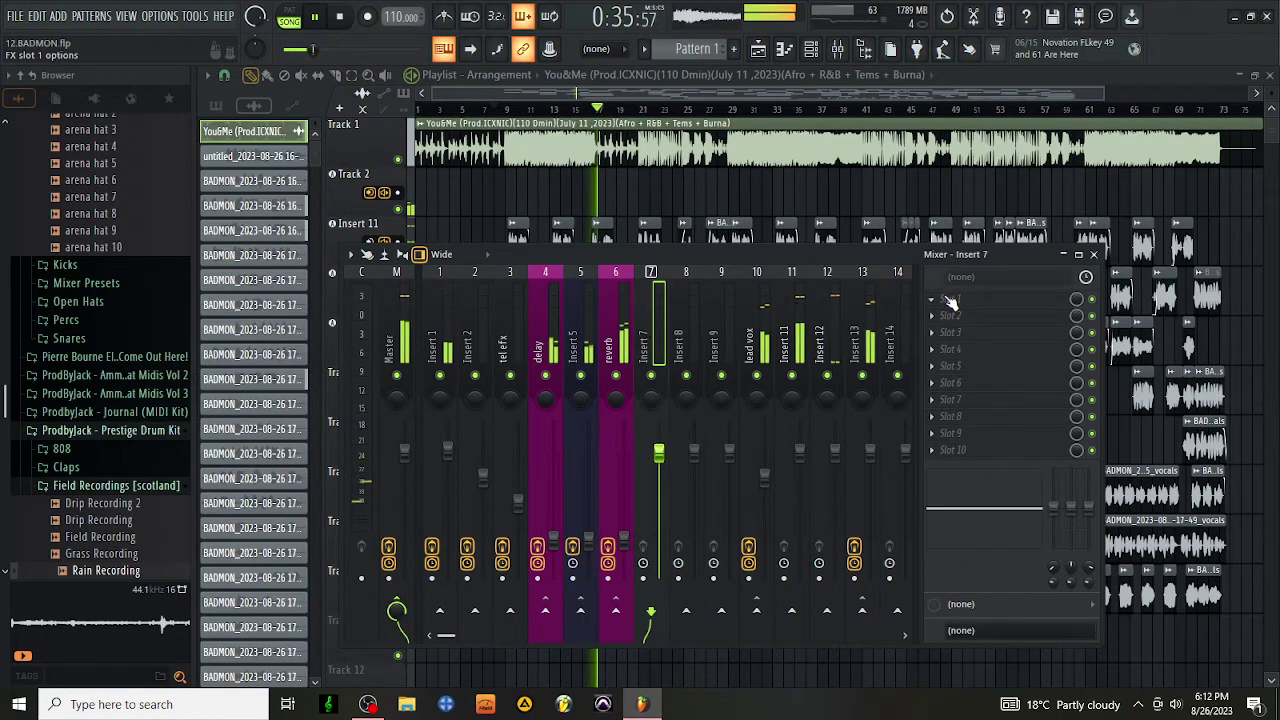
click(950, 301)
scroll(942, 290, down, 10)
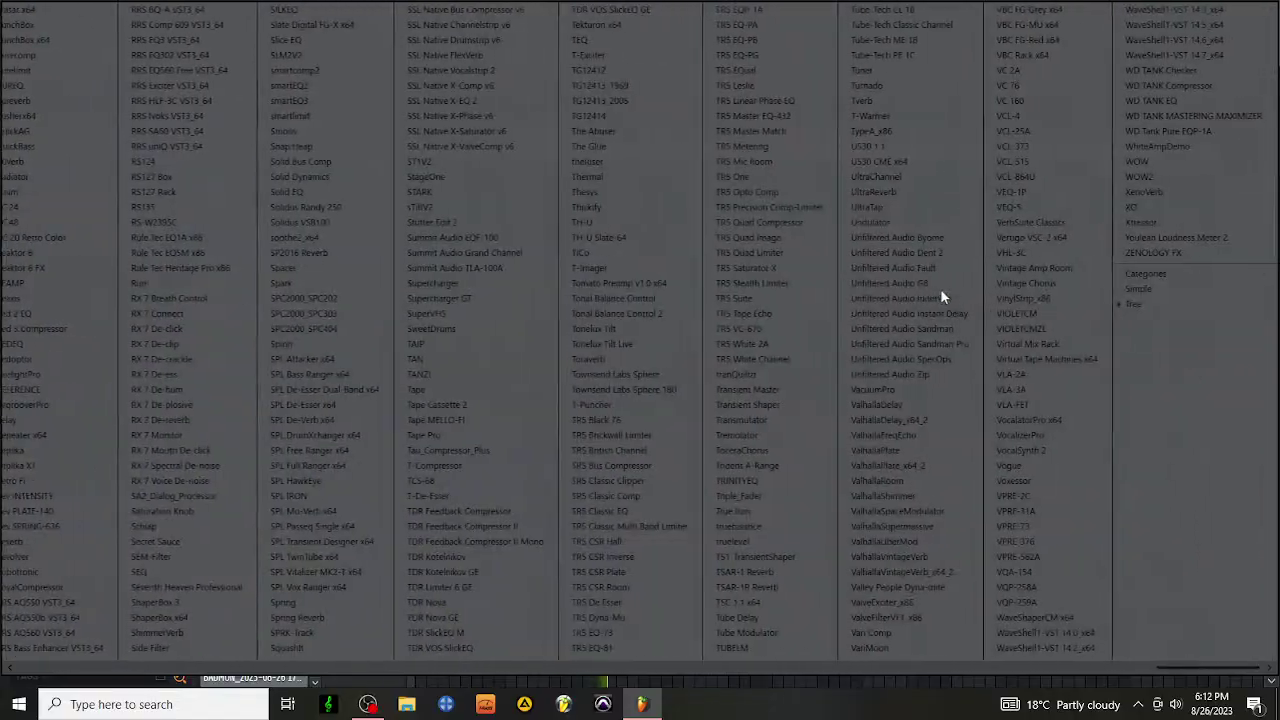
click(1032, 226)
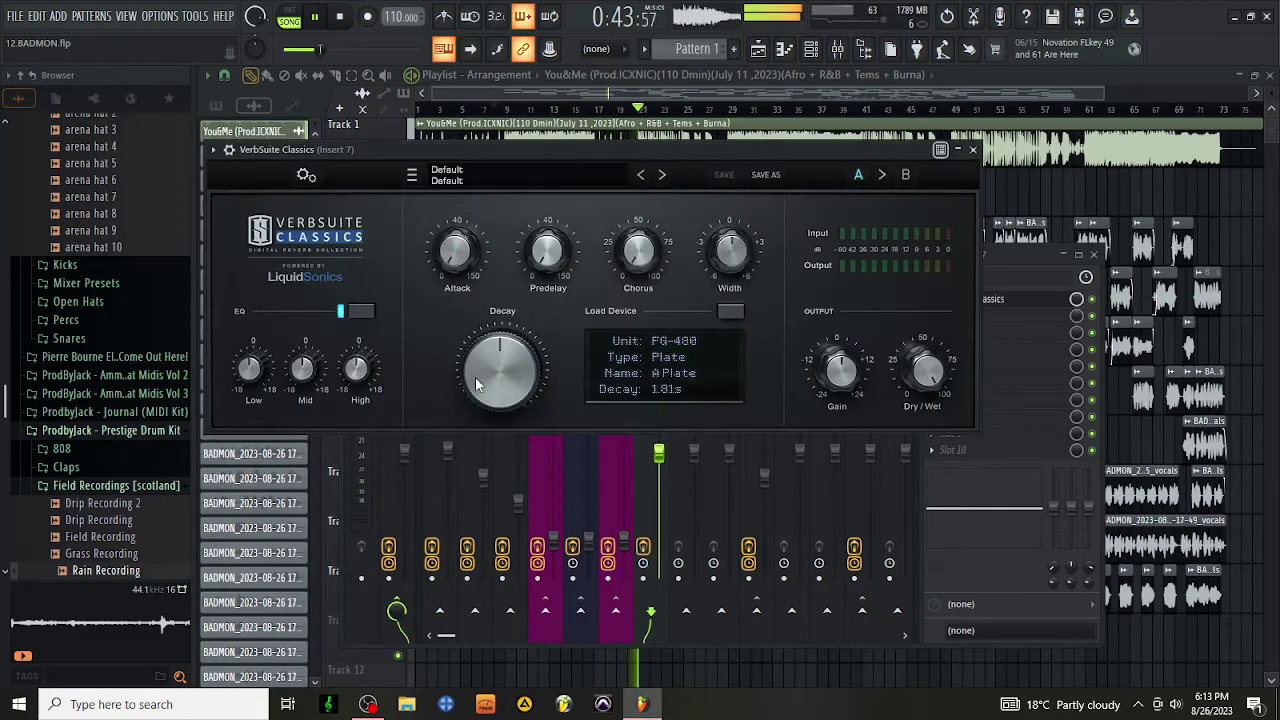
click(972, 150)
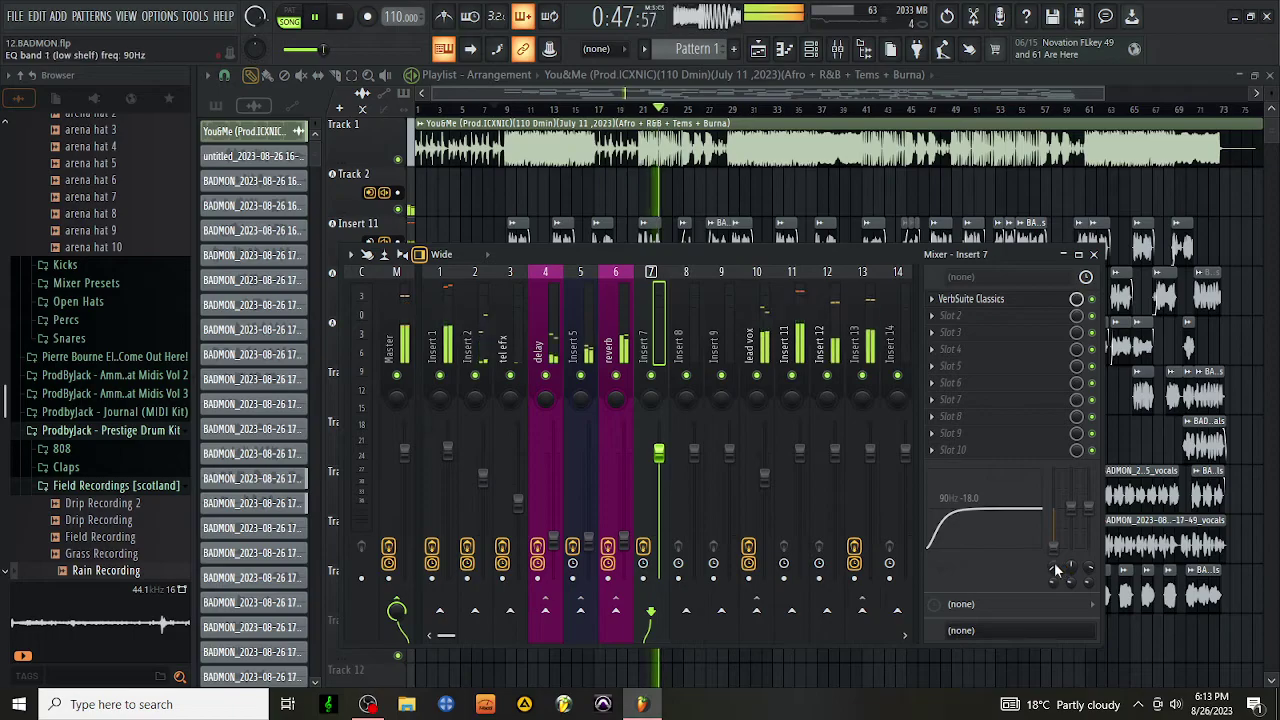
Set Insert 7's low shelf to 10 Hz and its volume to 21% (-23.9 dB), and send Insert 13 to it
scroll(1055, 570, down, 5)
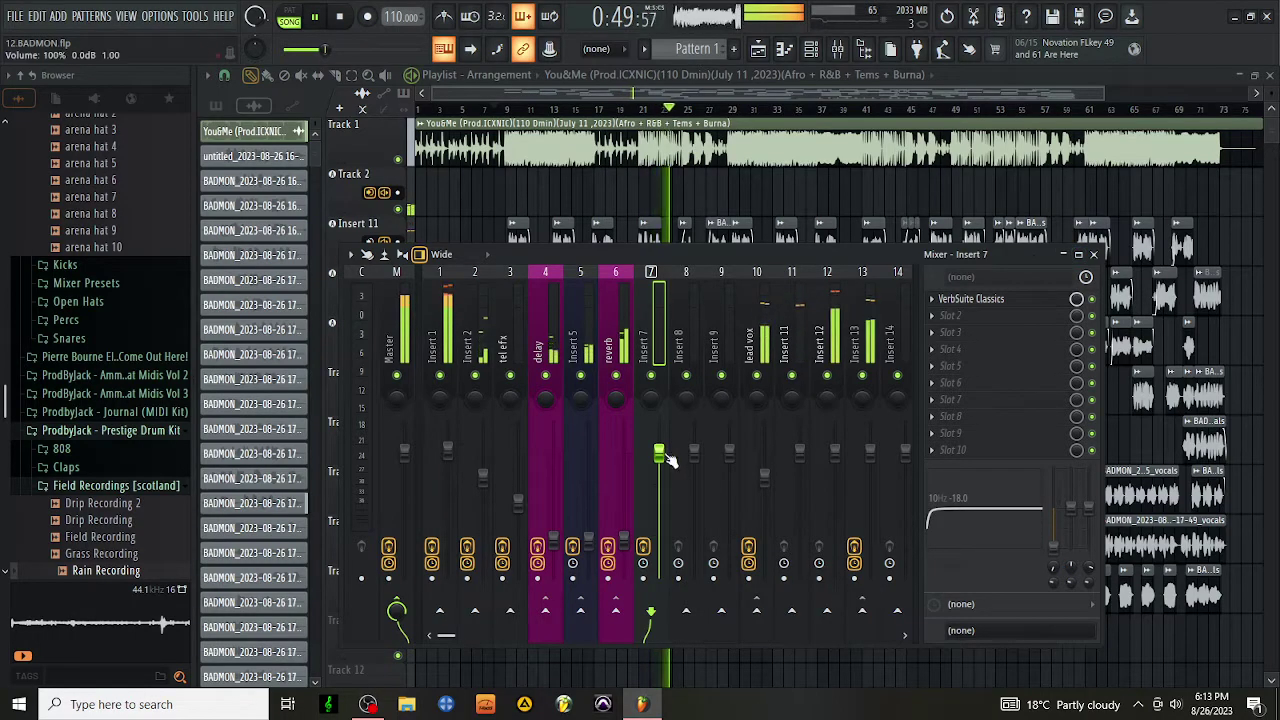
drag(658, 452, 658, 549)
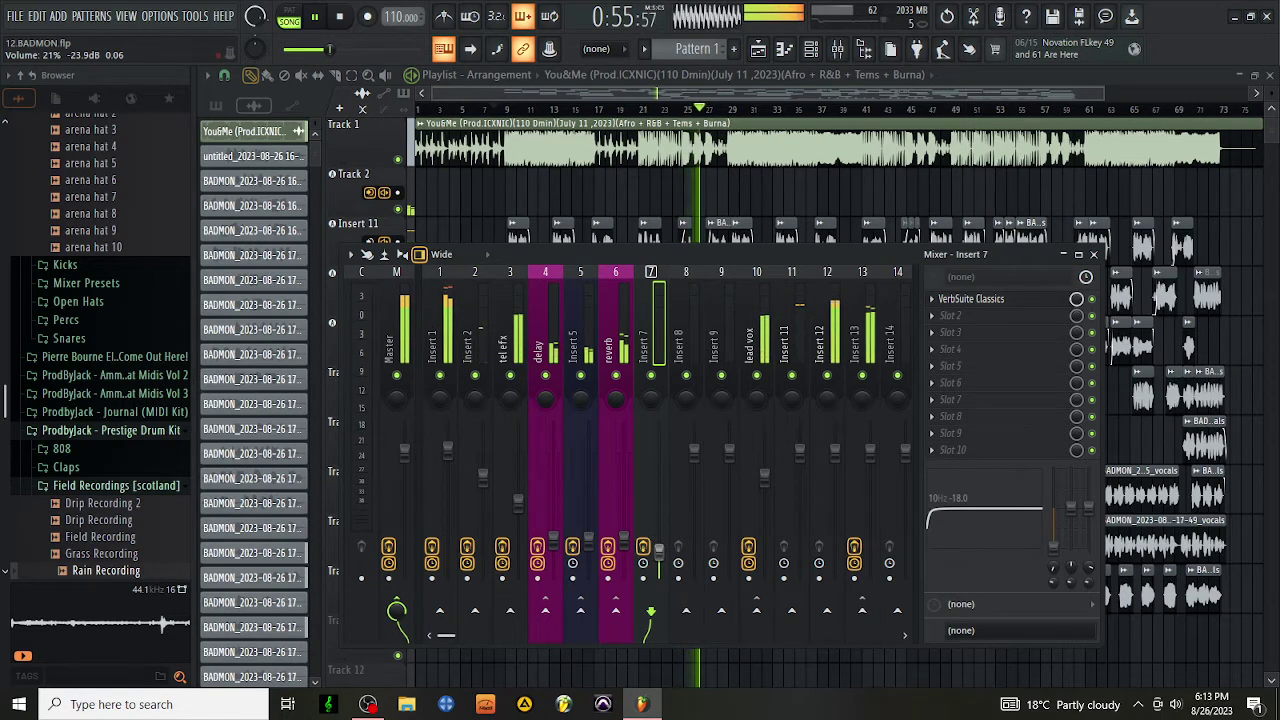
click(866, 334)
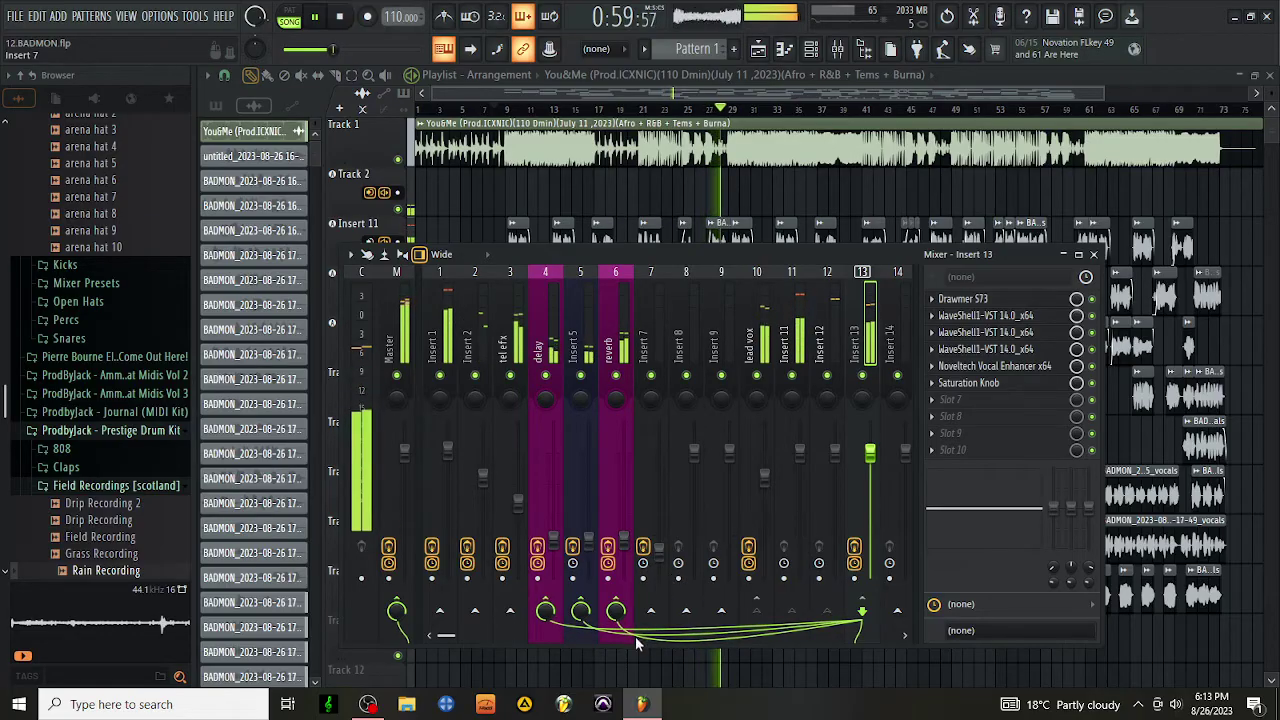
click(651, 610)
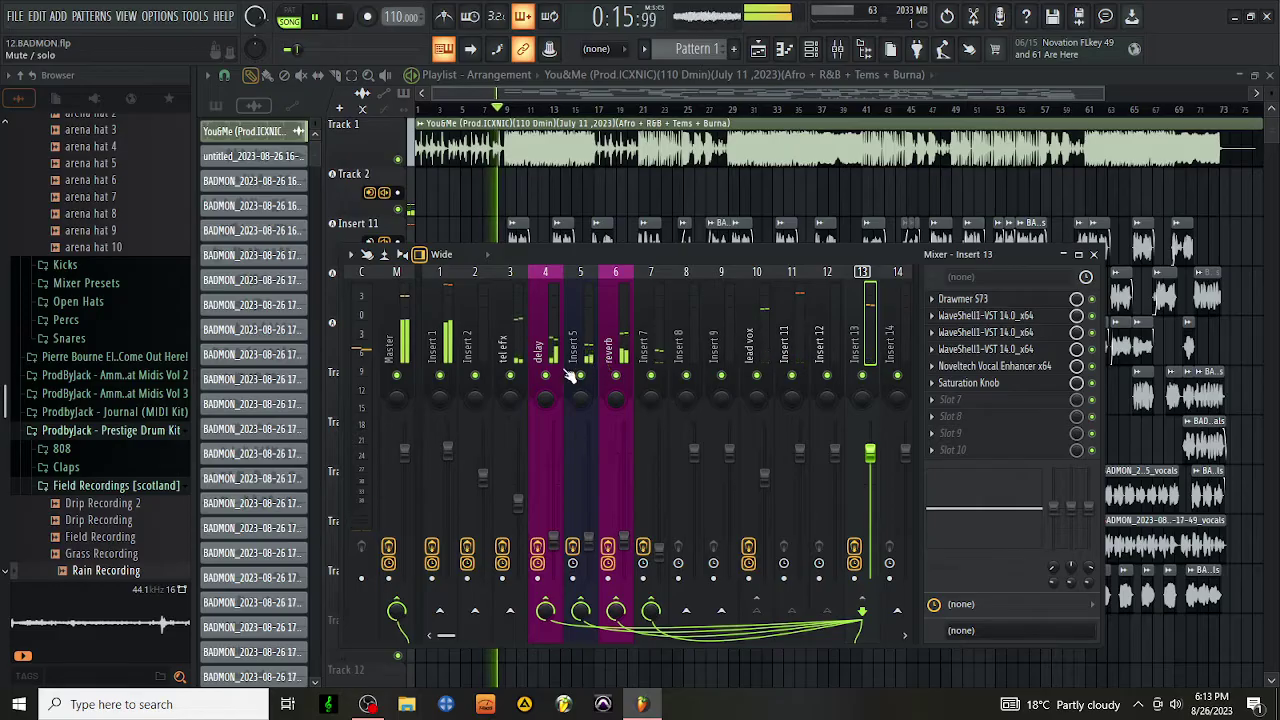
Check the Saturation Knob settings on the lead vox channel
click(750, 322)
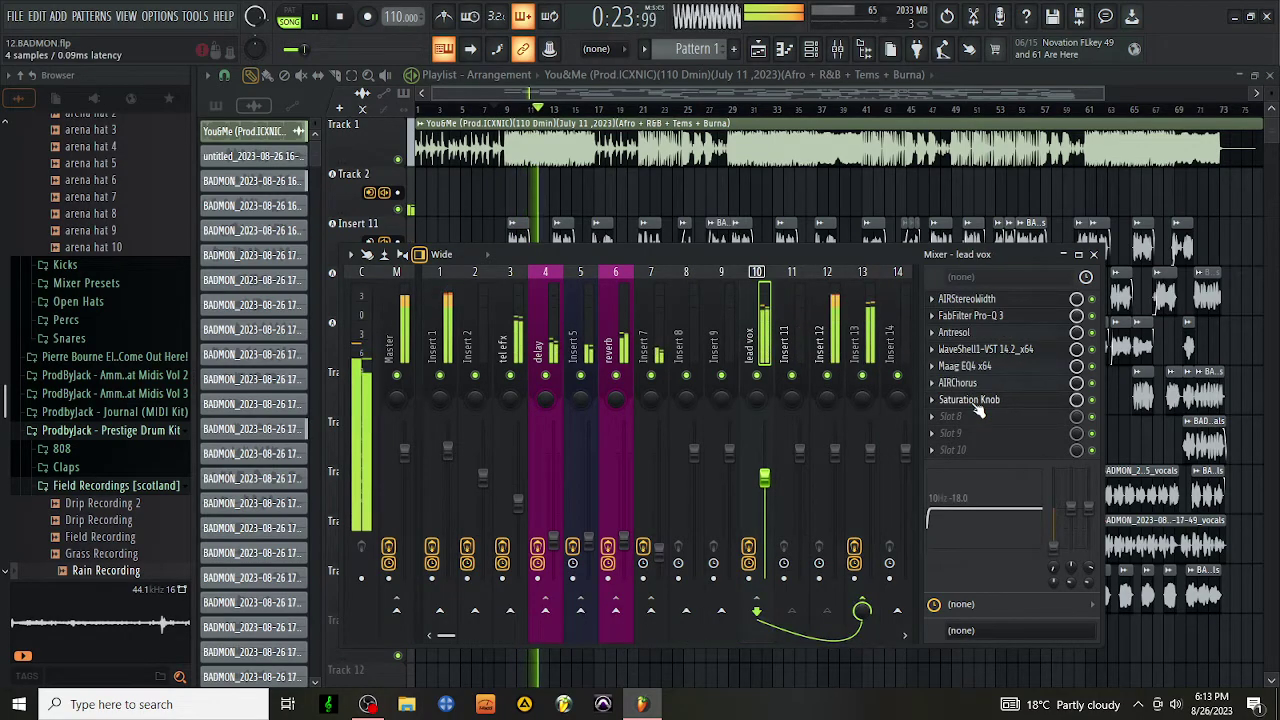
click(966, 399)
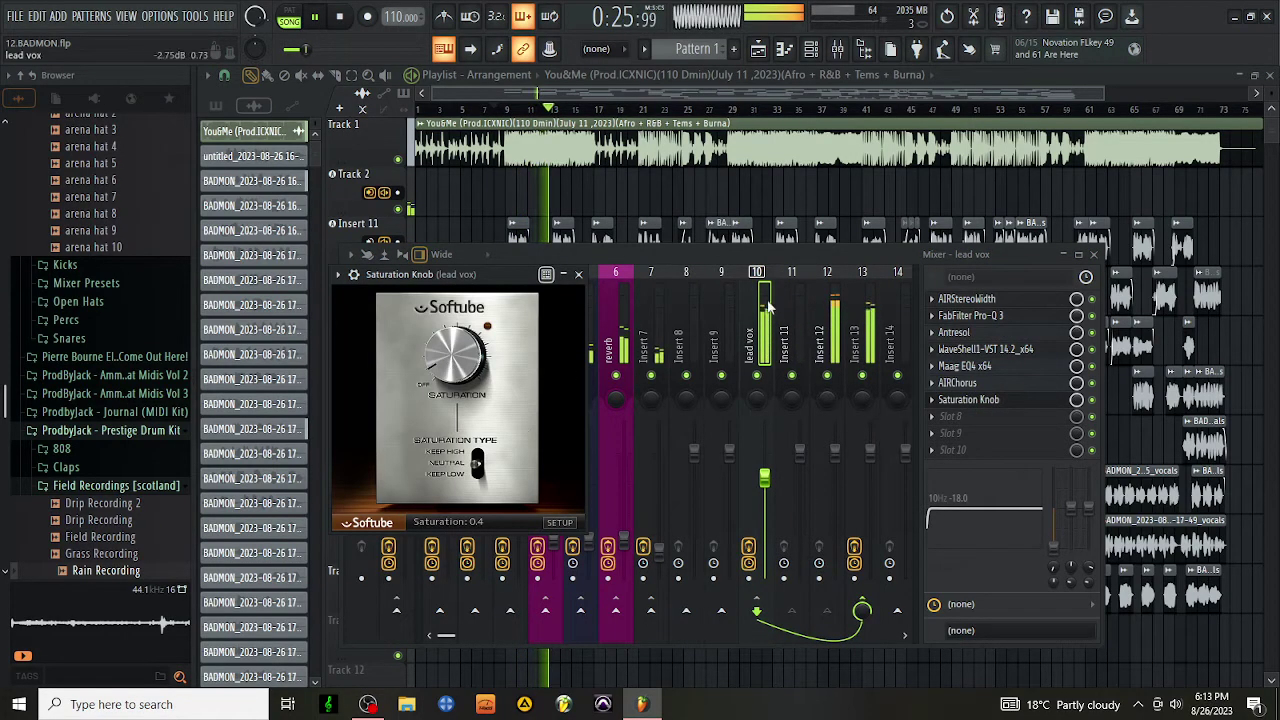
Try Saturation Knob ahead of Noveltech Vocal Enhancer x64 in Insert 13's effect chain, and restore the original order
click(862, 290)
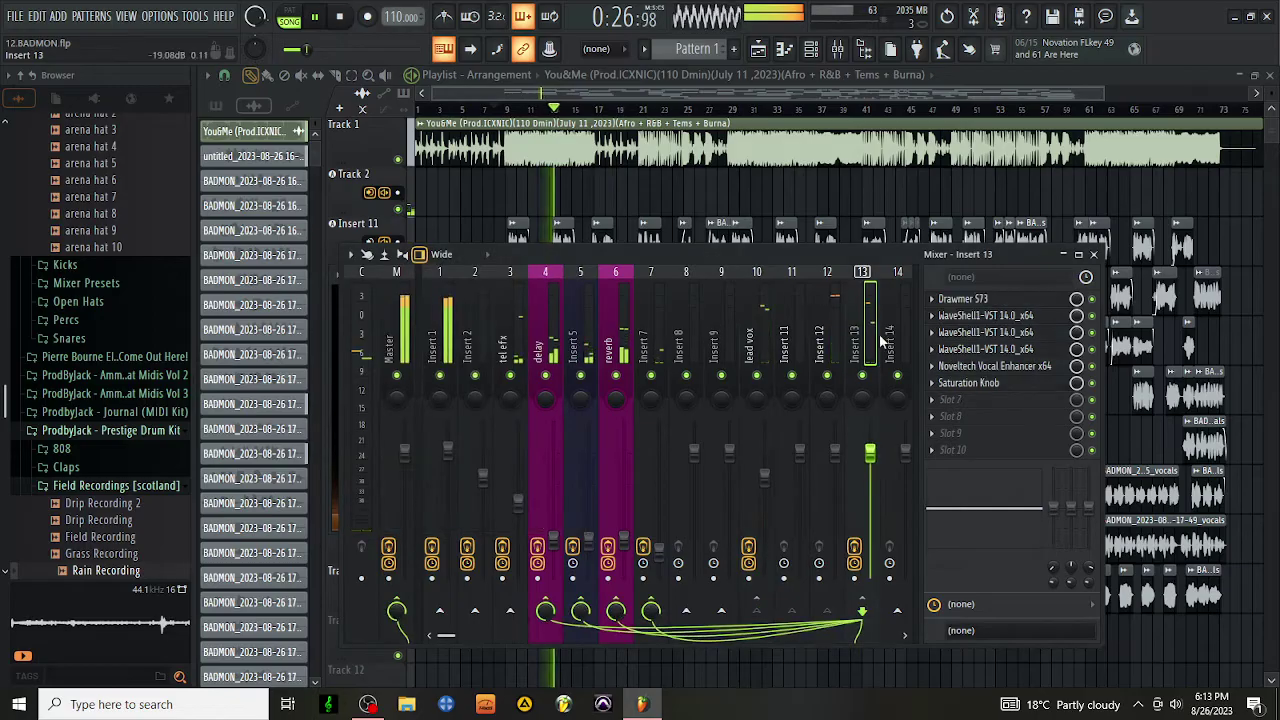
click(996, 390)
click(996, 390)
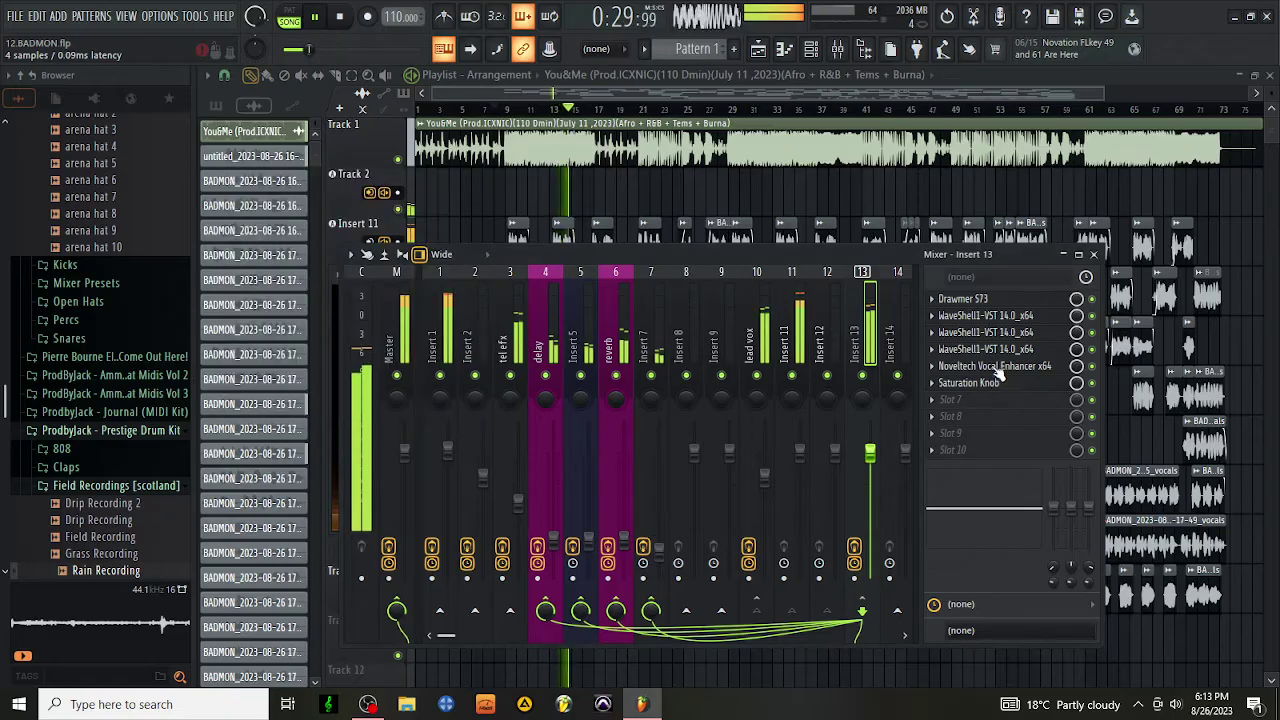
drag(996, 372, 997, 369)
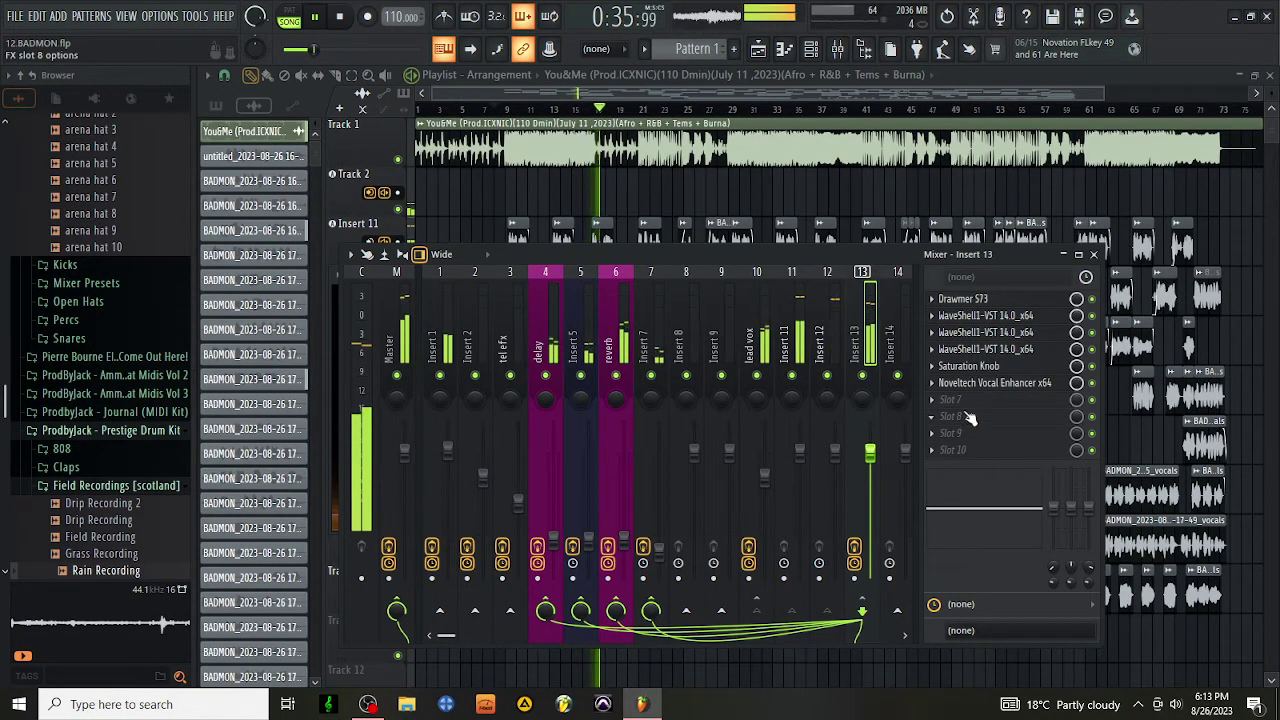
drag(986, 366, 991, 381)
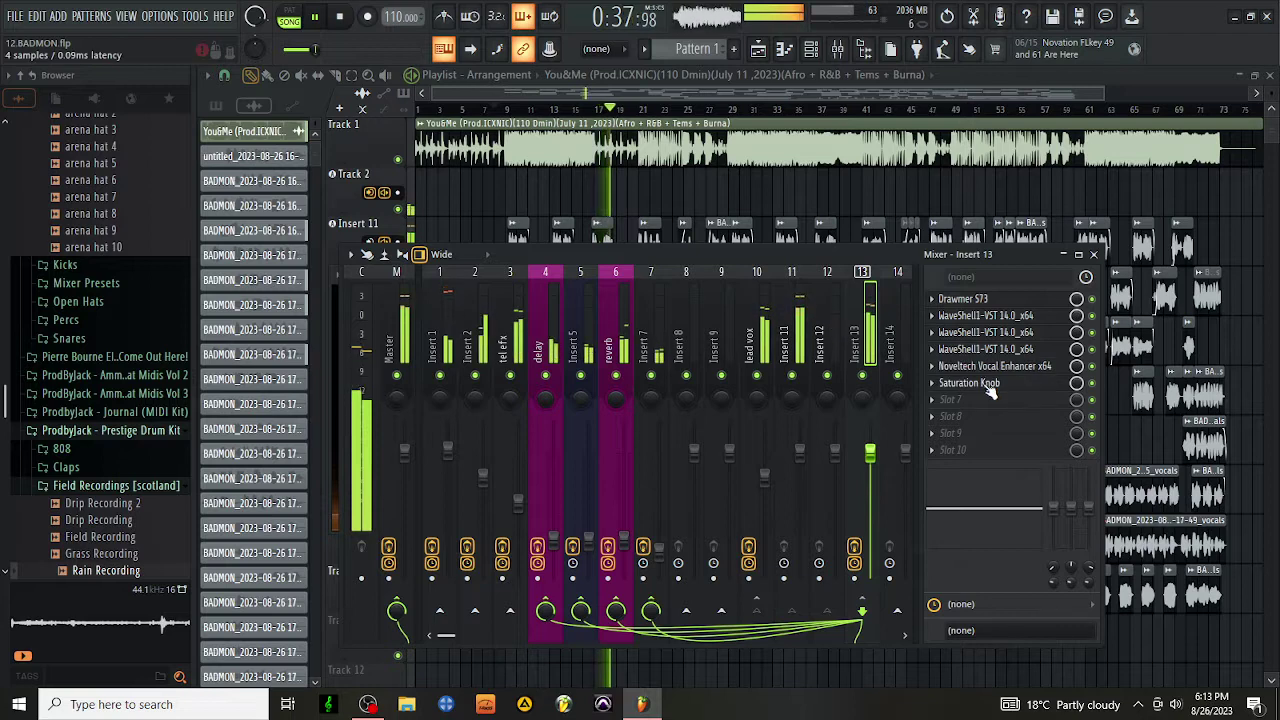
Adjust Insert 13's Saturation Knob to a saturation of 0.5 and restart playback from where the vocals begin
click(988, 386)
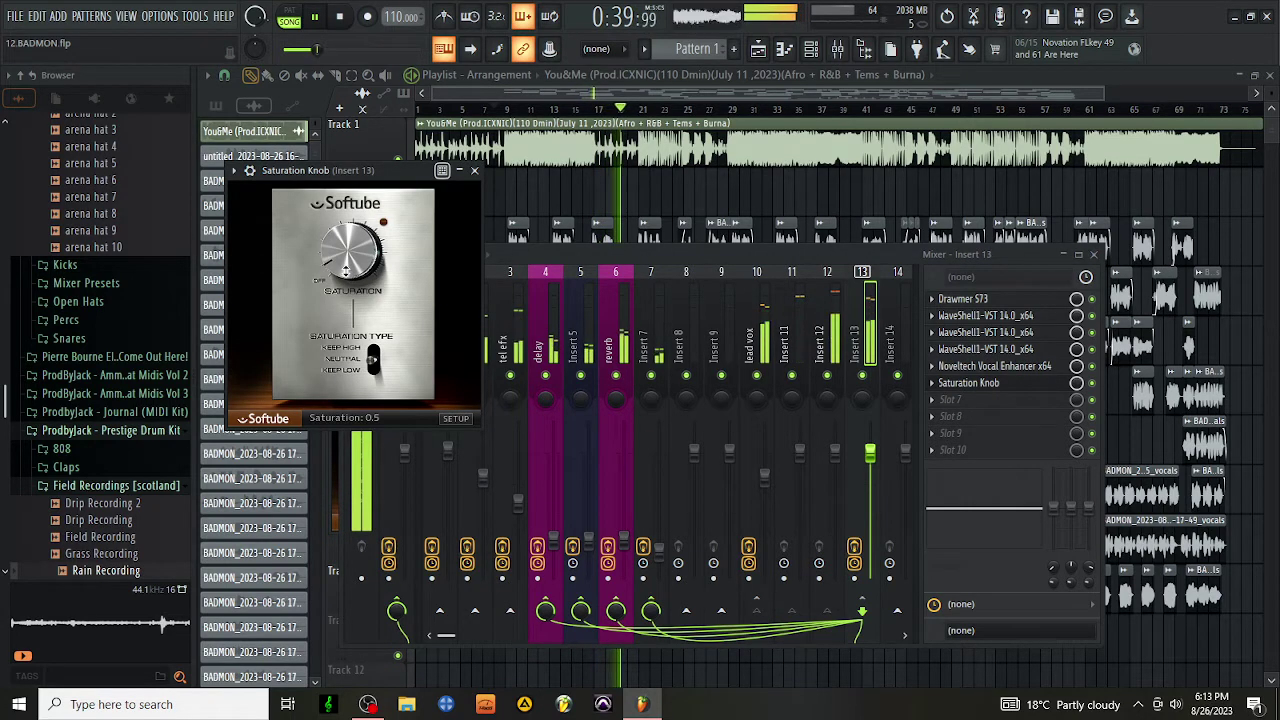
scroll(345, 270, up, 1)
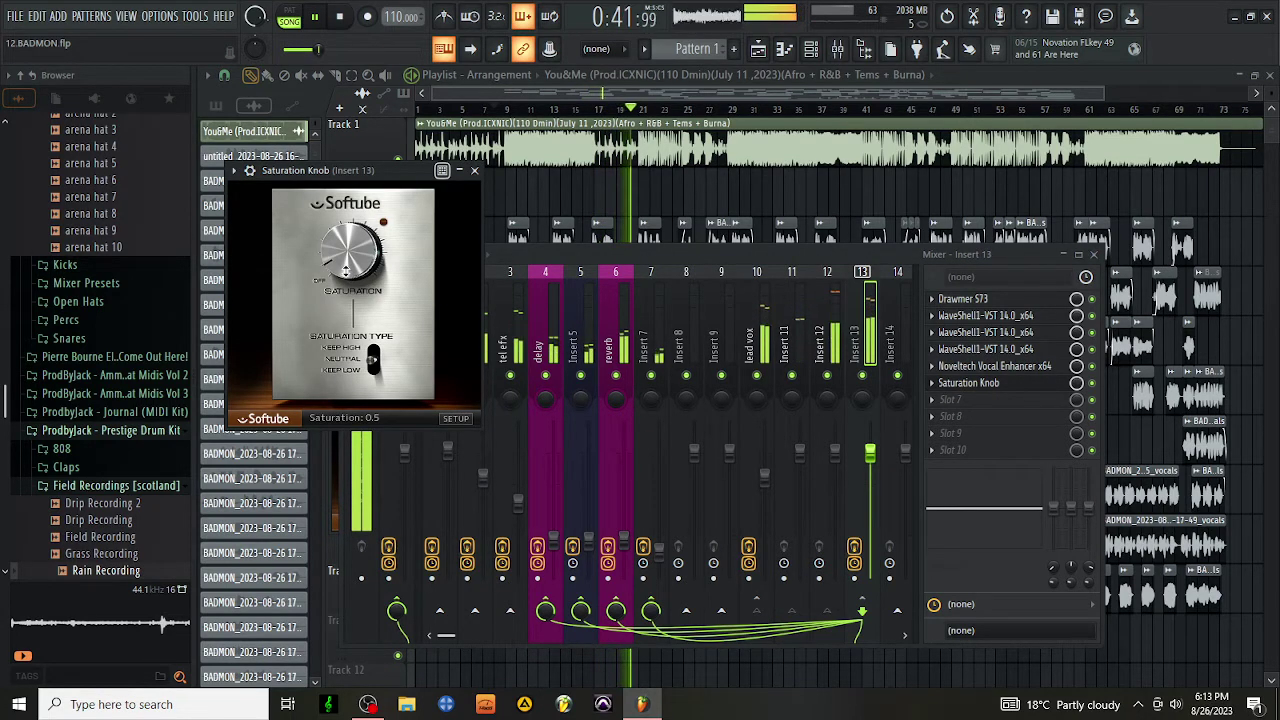
click(474, 170)
key(space)
key(space)
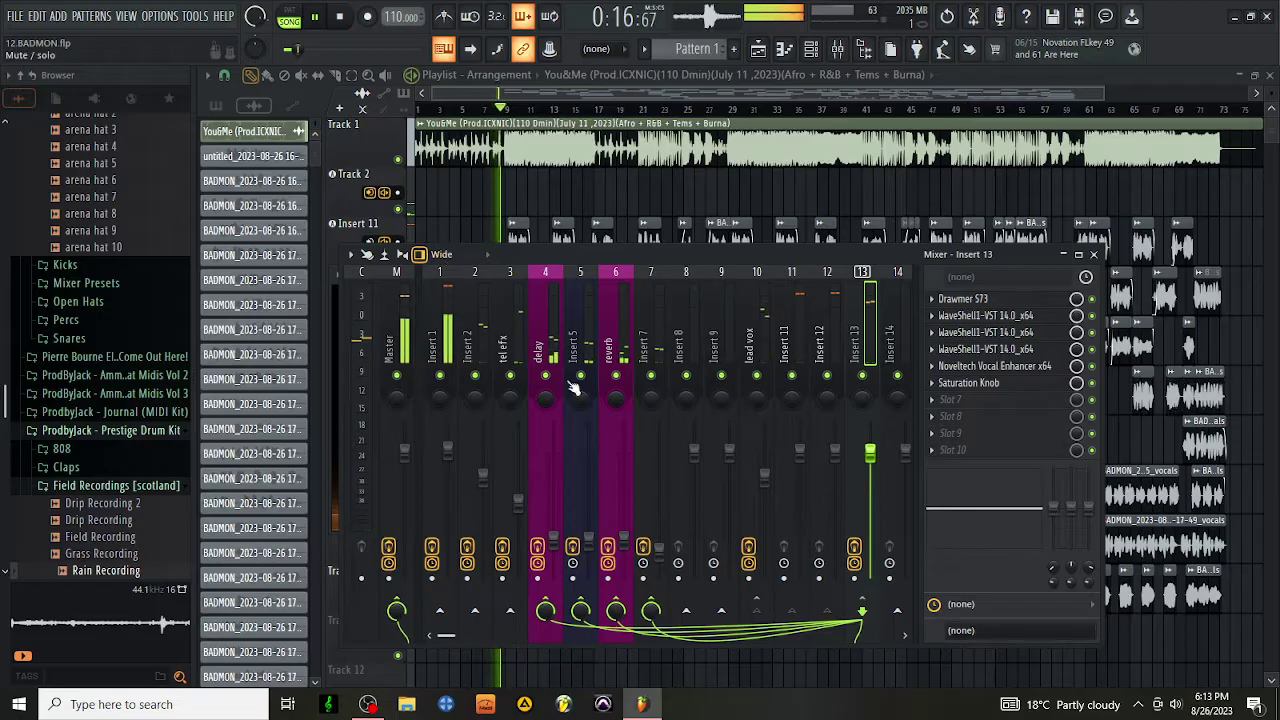
Add Saturation Knob after AIRChorus on Insert 2 and set its saturation to 0.4
click(507, 337)
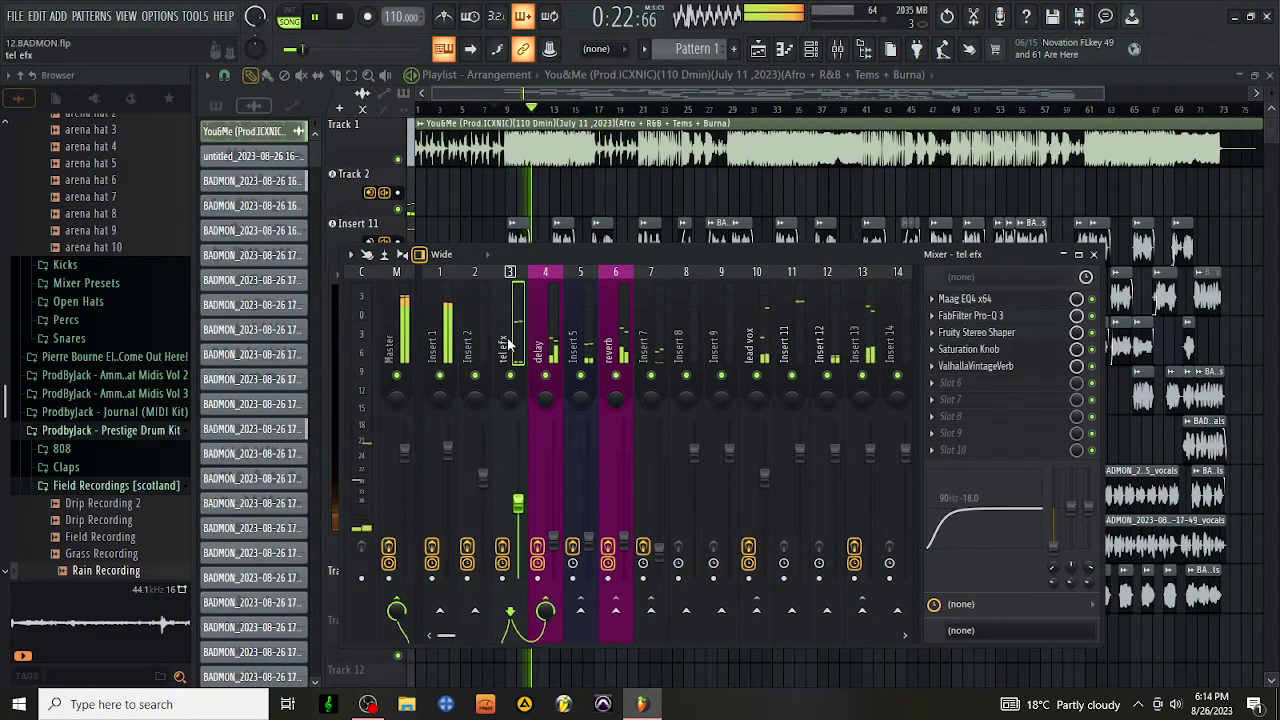
click(479, 330)
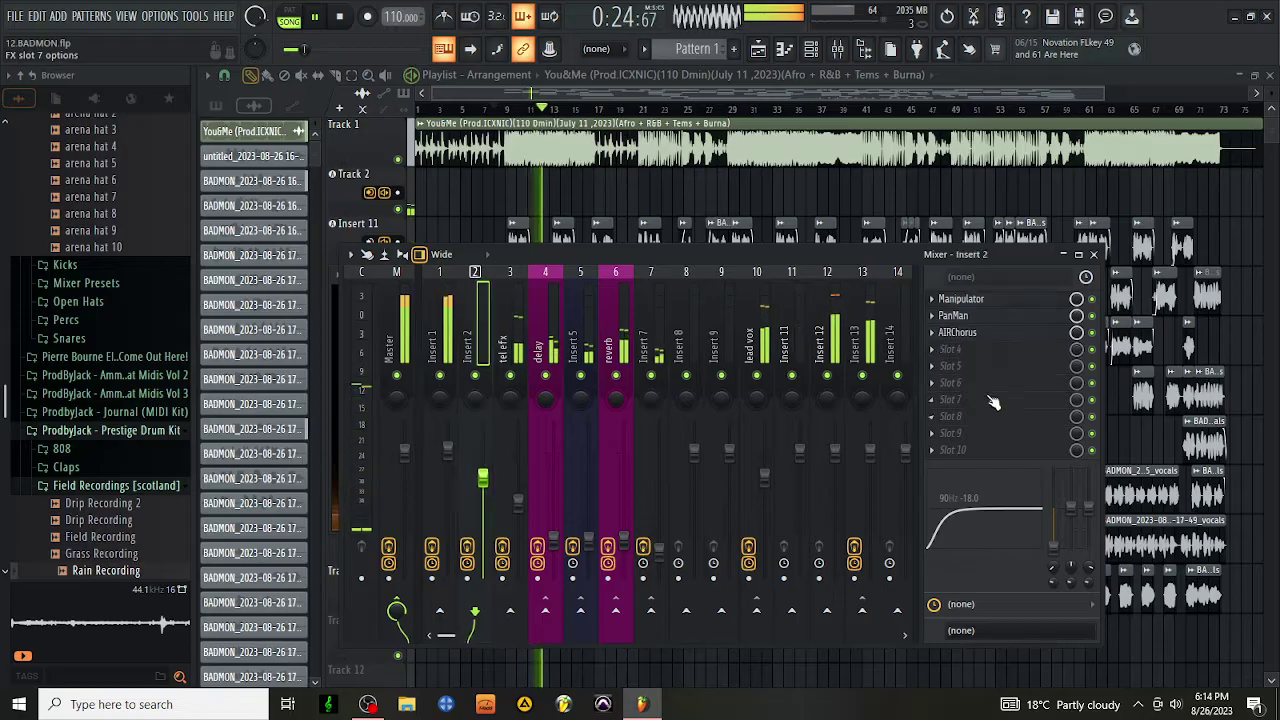
click(993, 402)
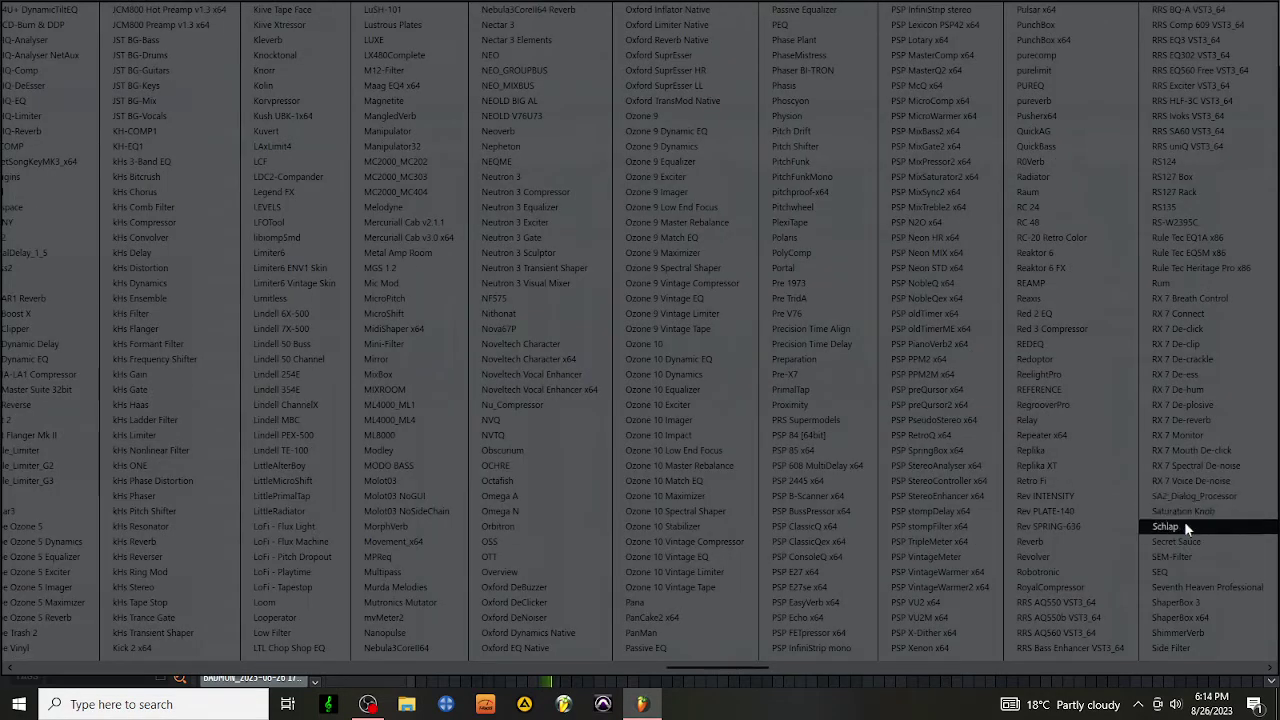
click(1184, 511)
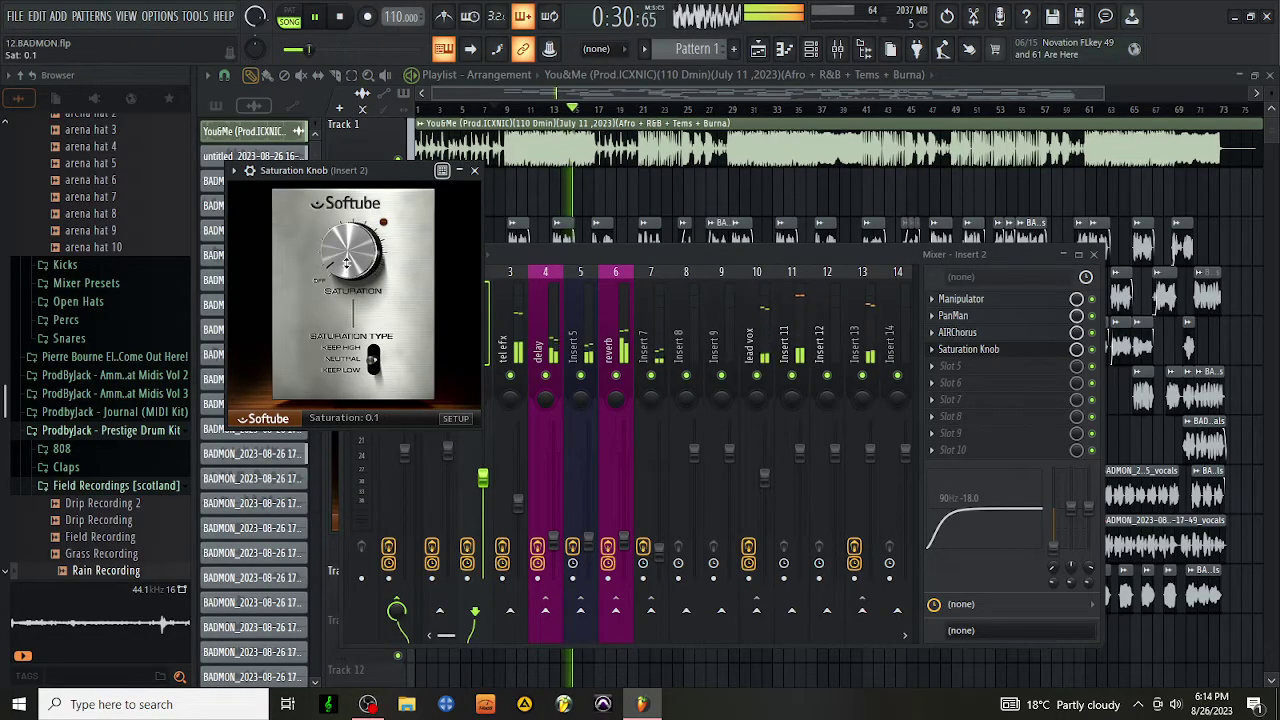
drag(345, 262, 347, 248)
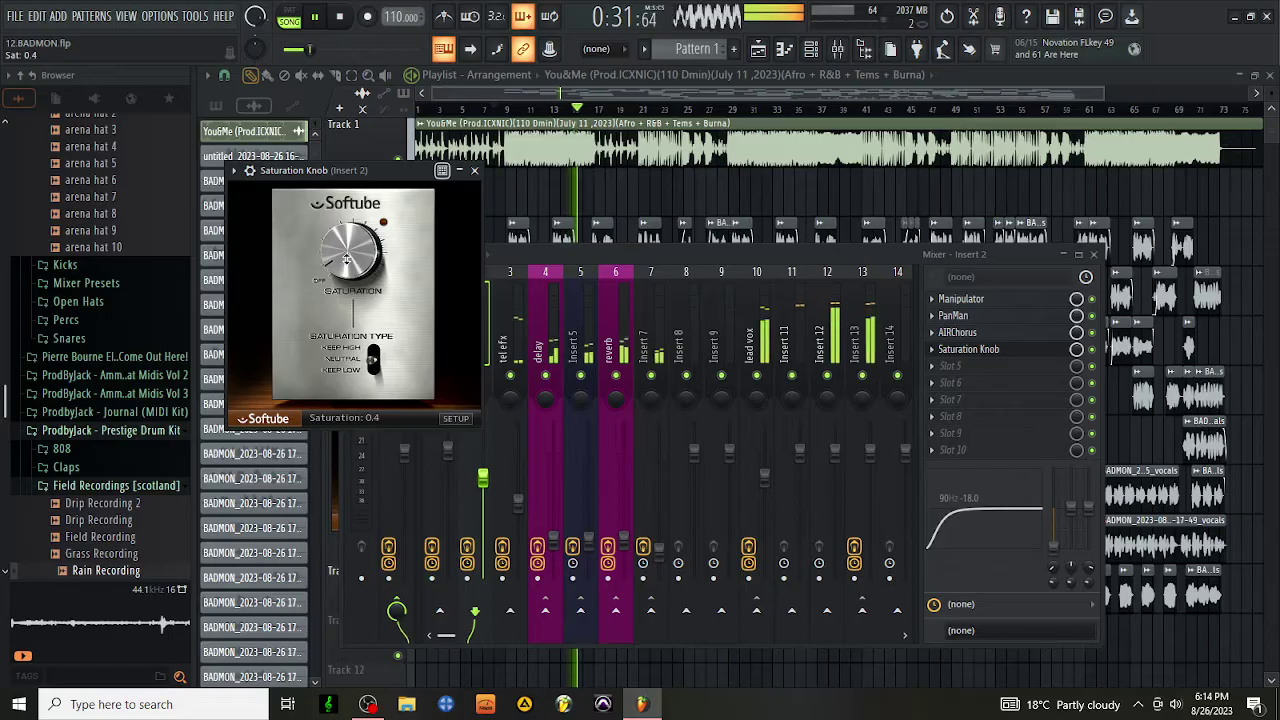
click(475, 171)
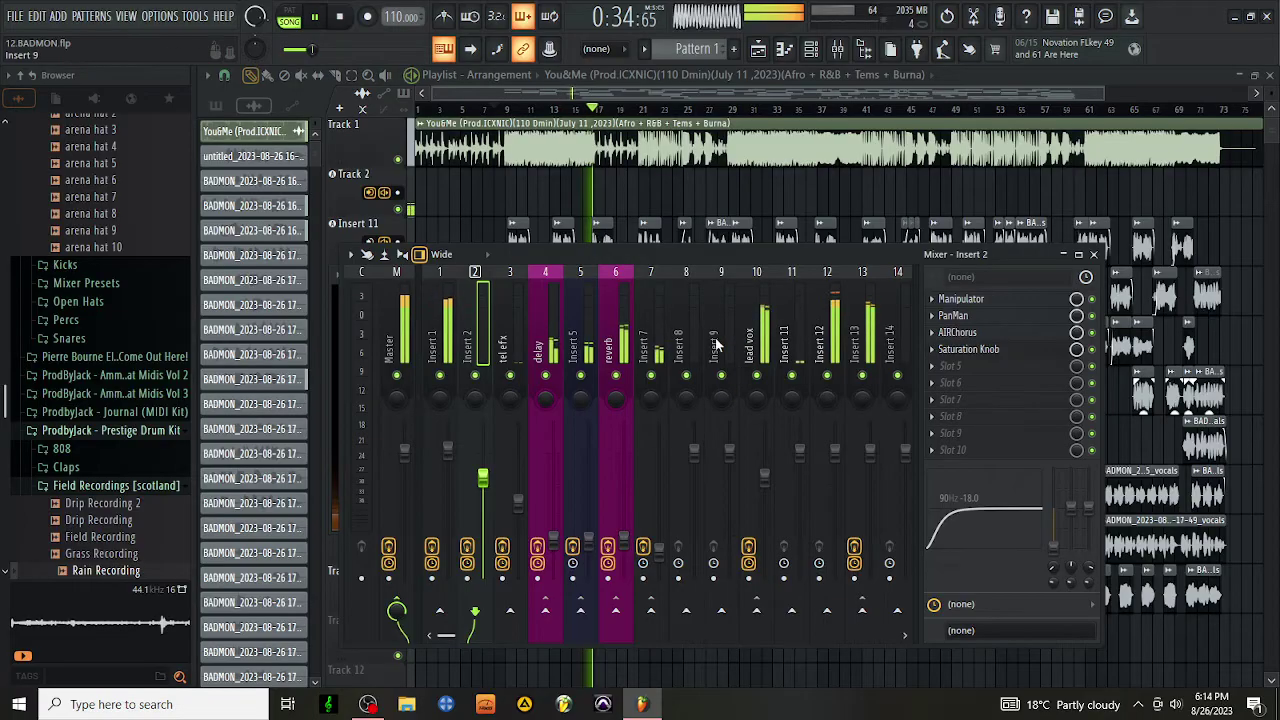
Add LittleAlterBoy to the first effect slot of Insert 8 with pitch and formant at -12.0 in Transpose mode
click(678, 95)
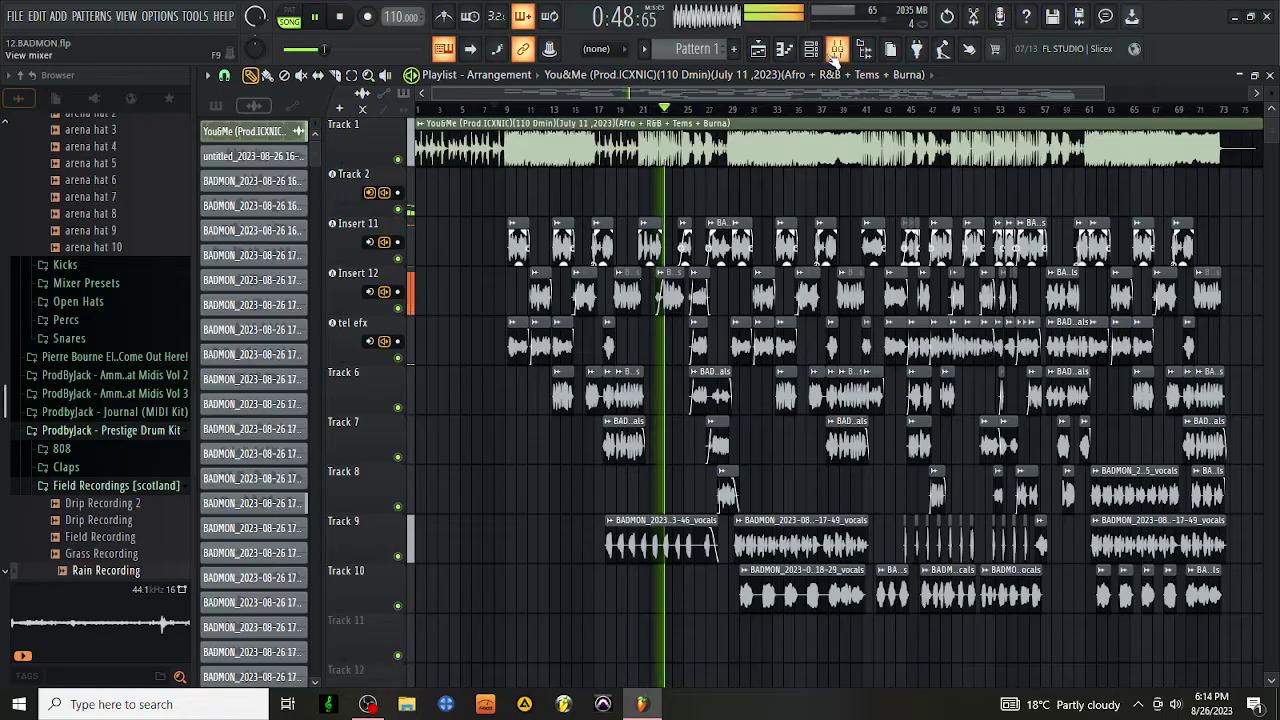
key(F9)
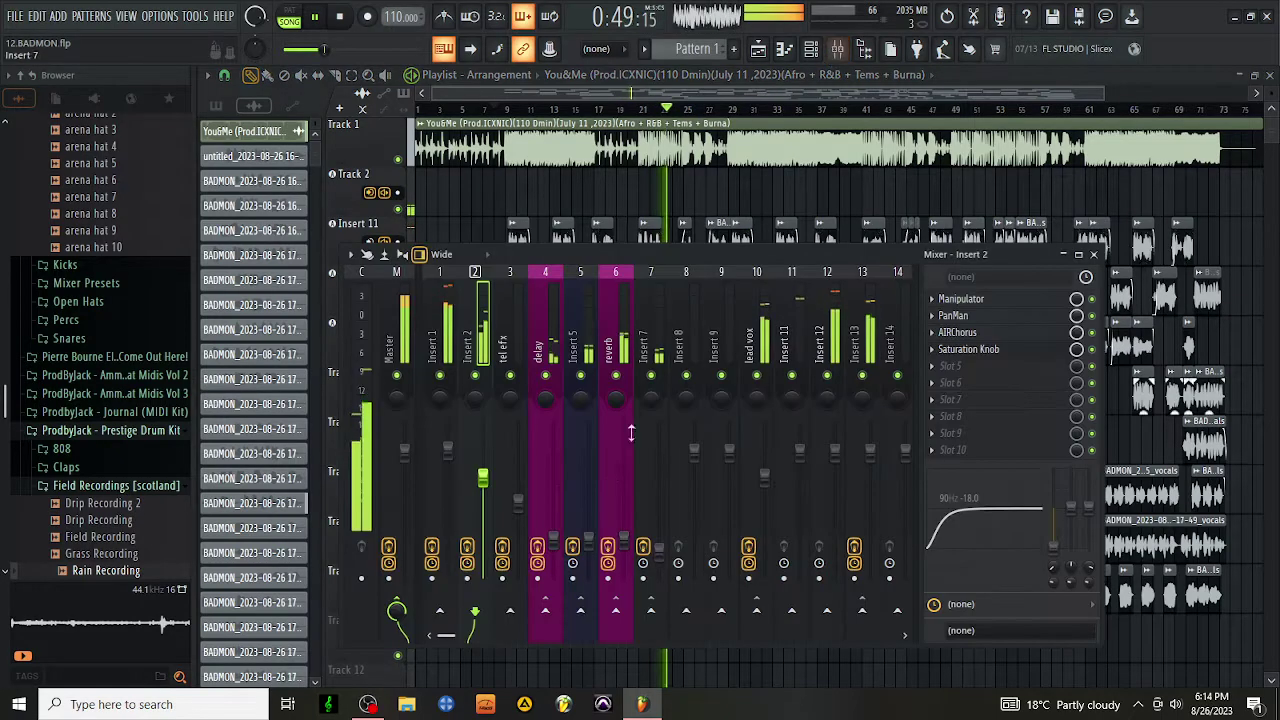
click(698, 332)
click(982, 297)
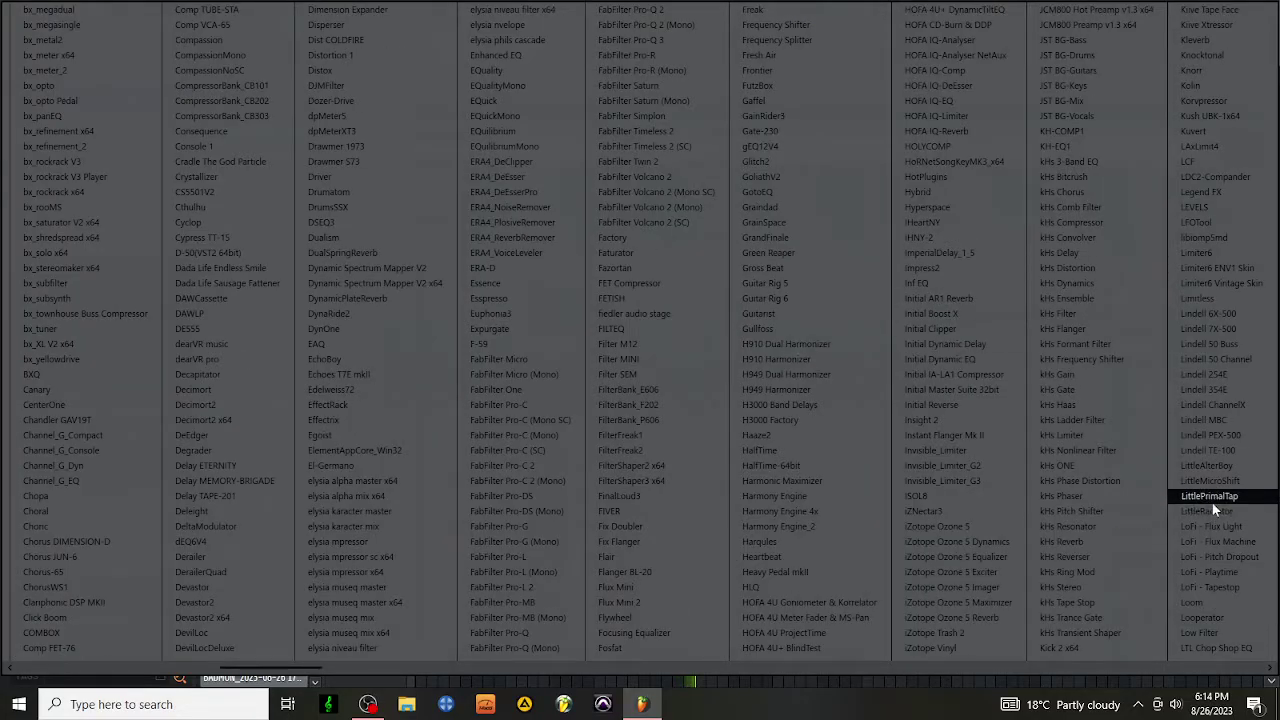
click(1209, 466)
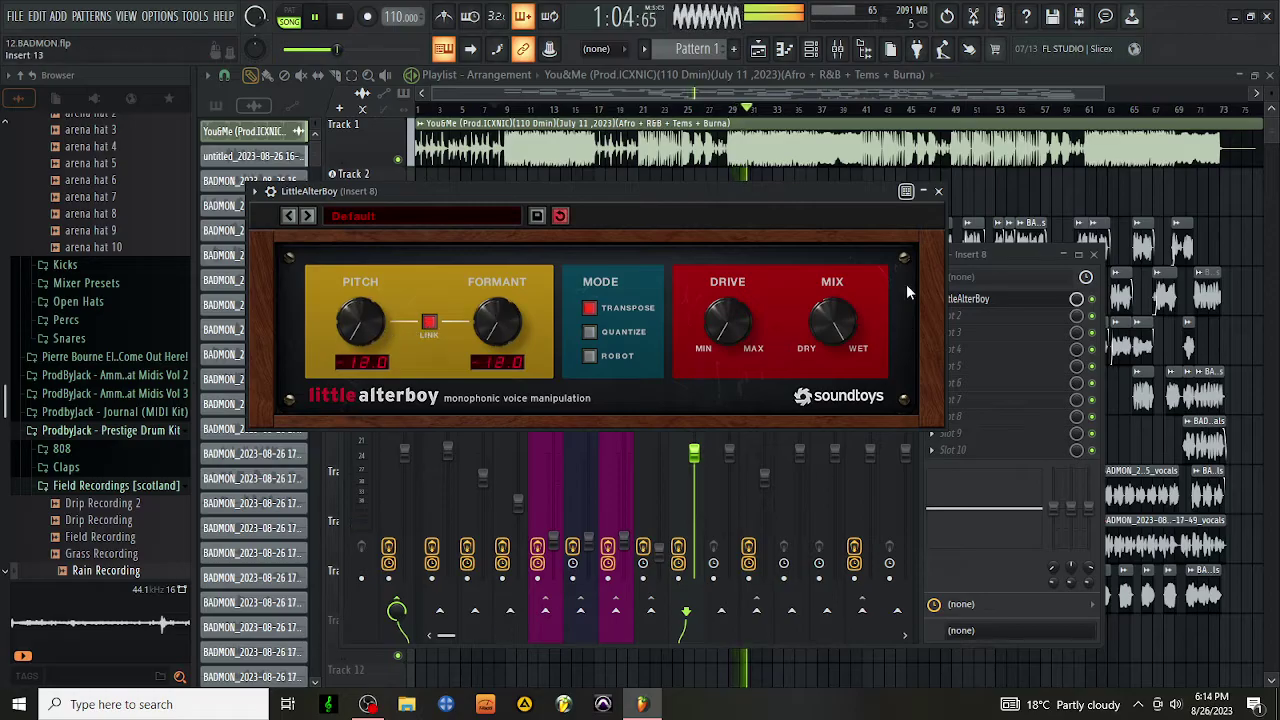
click(938, 192)
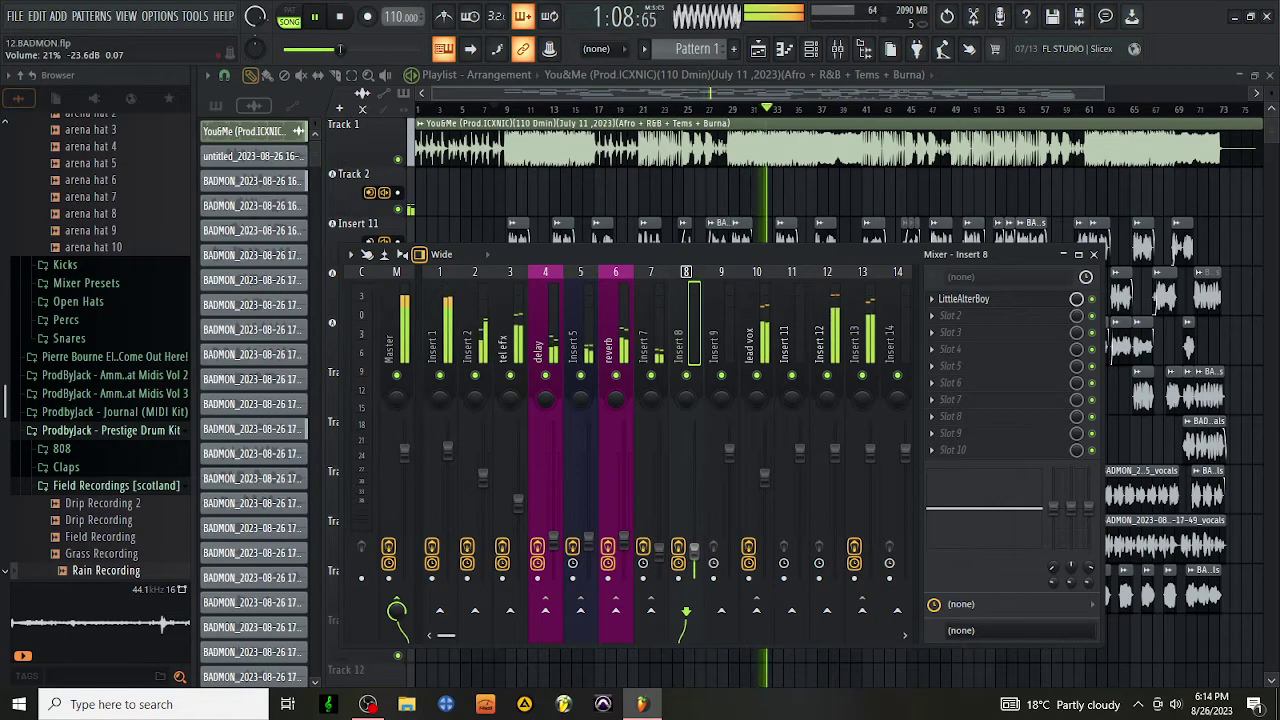
Send Insert 13 to Insert 8 and blend Insert 8 in at a low volume with a 10 Hz, -18.0 dB low shelf
drag(694, 562, 694, 512)
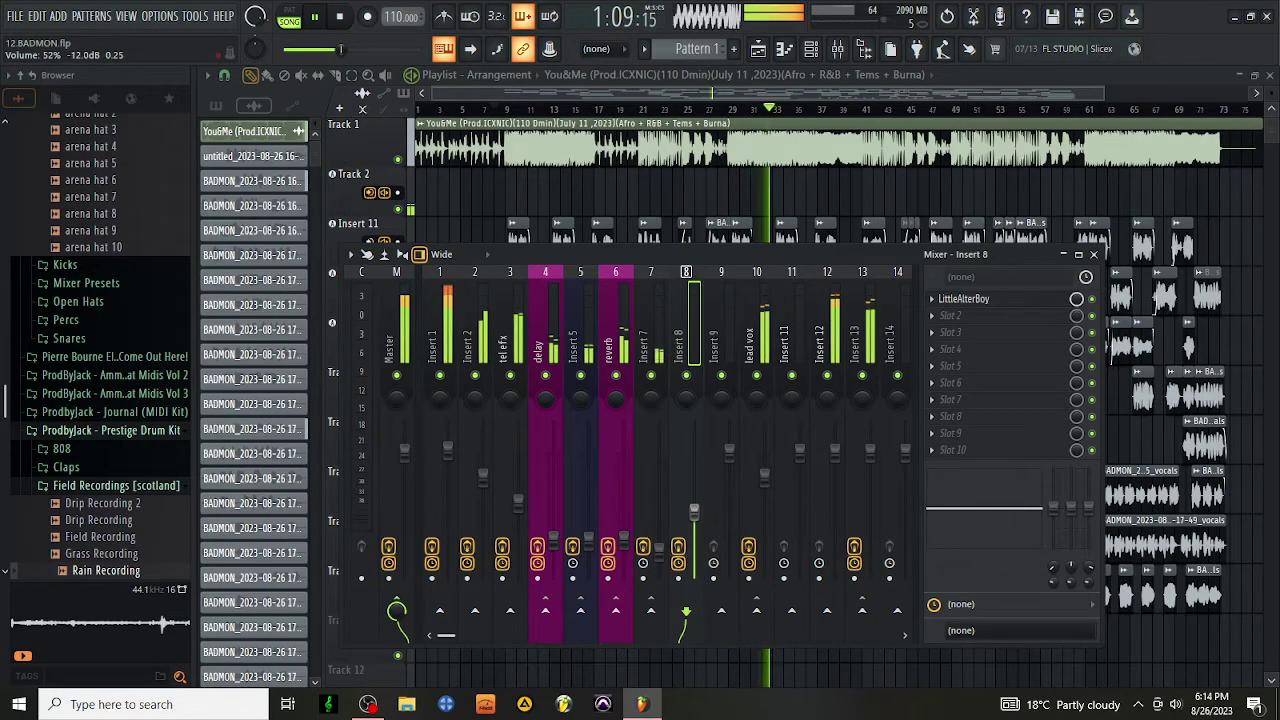
click(856, 340)
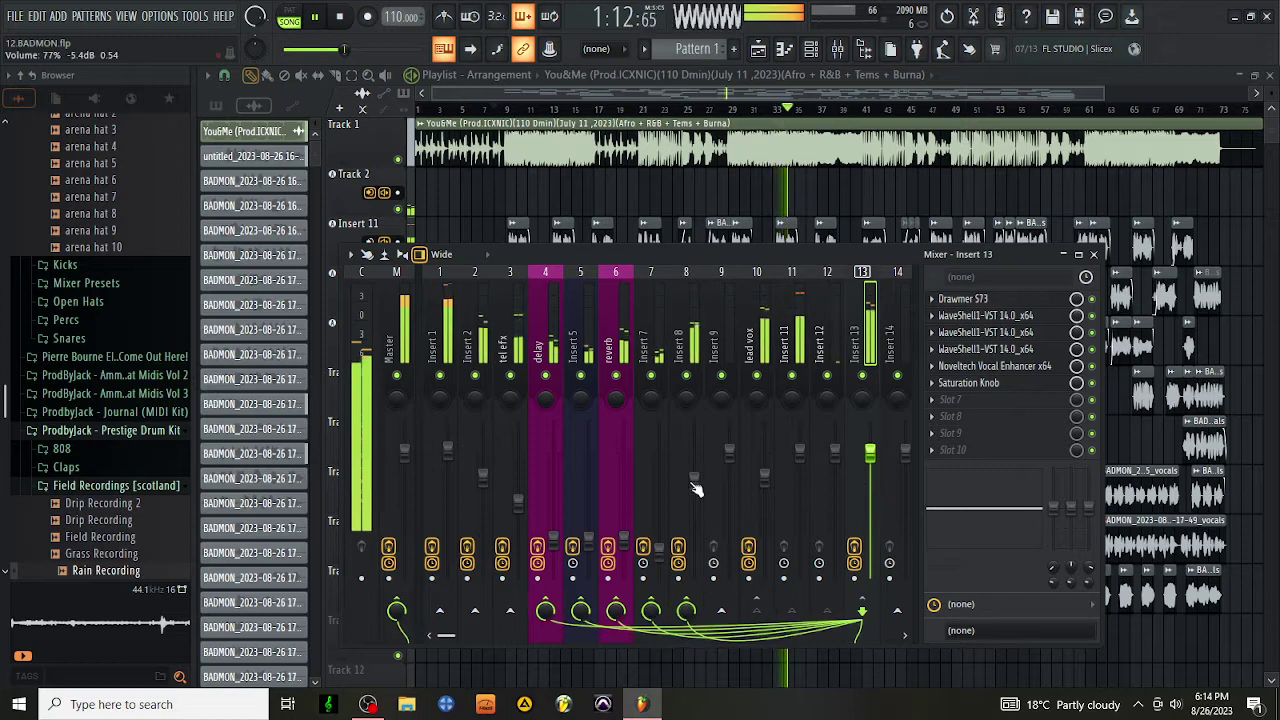
drag(694, 482, 694, 537)
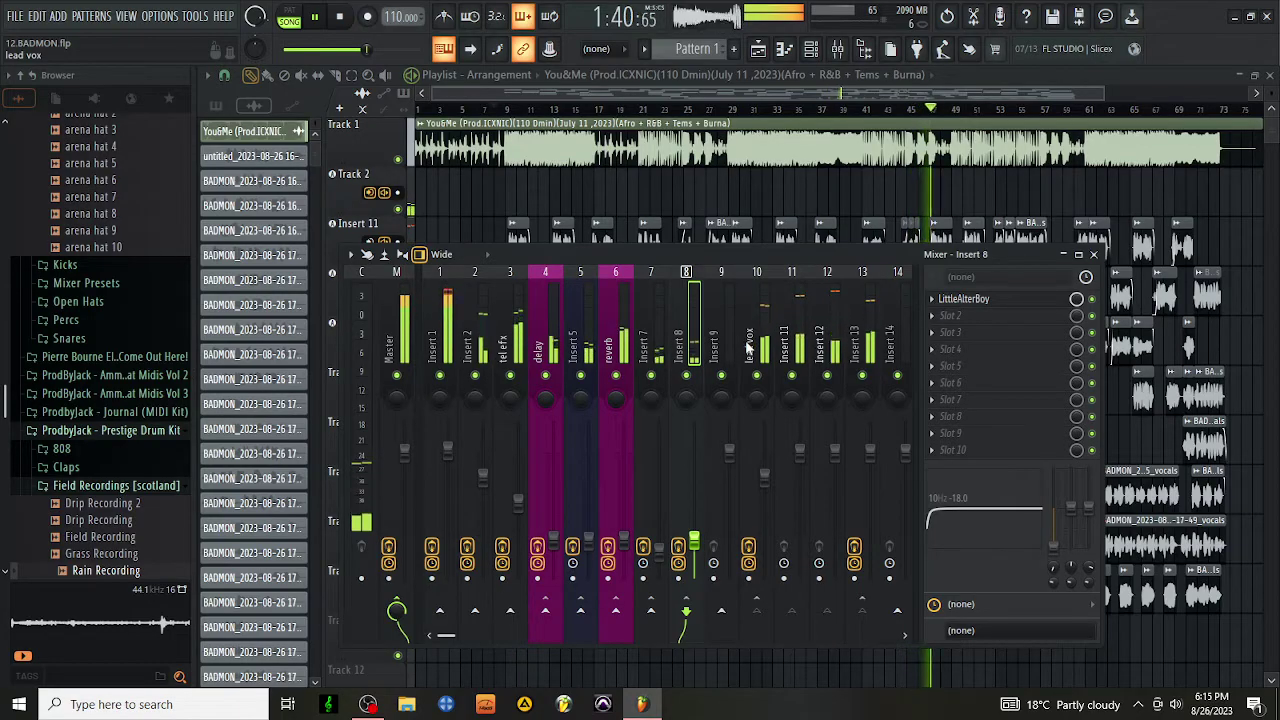
Check the Saturation Knob settings on Insert 2
click(482, 330)
click(1012, 354)
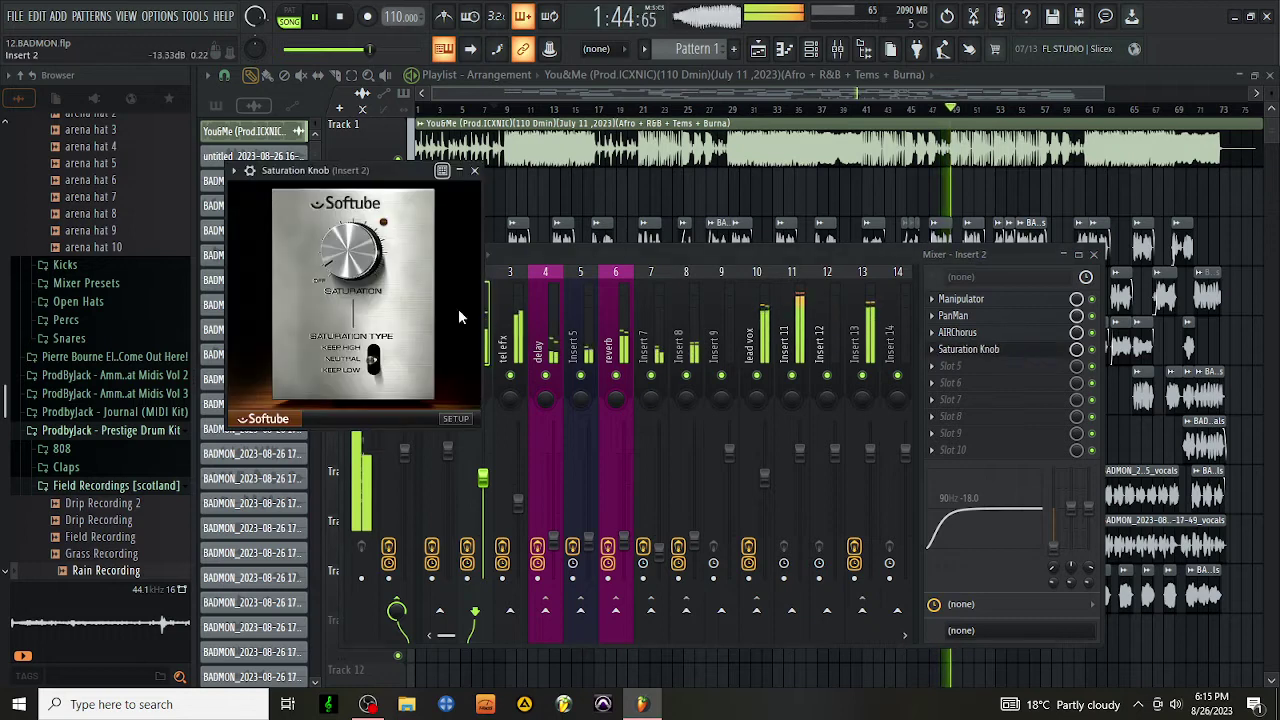
click(476, 172)
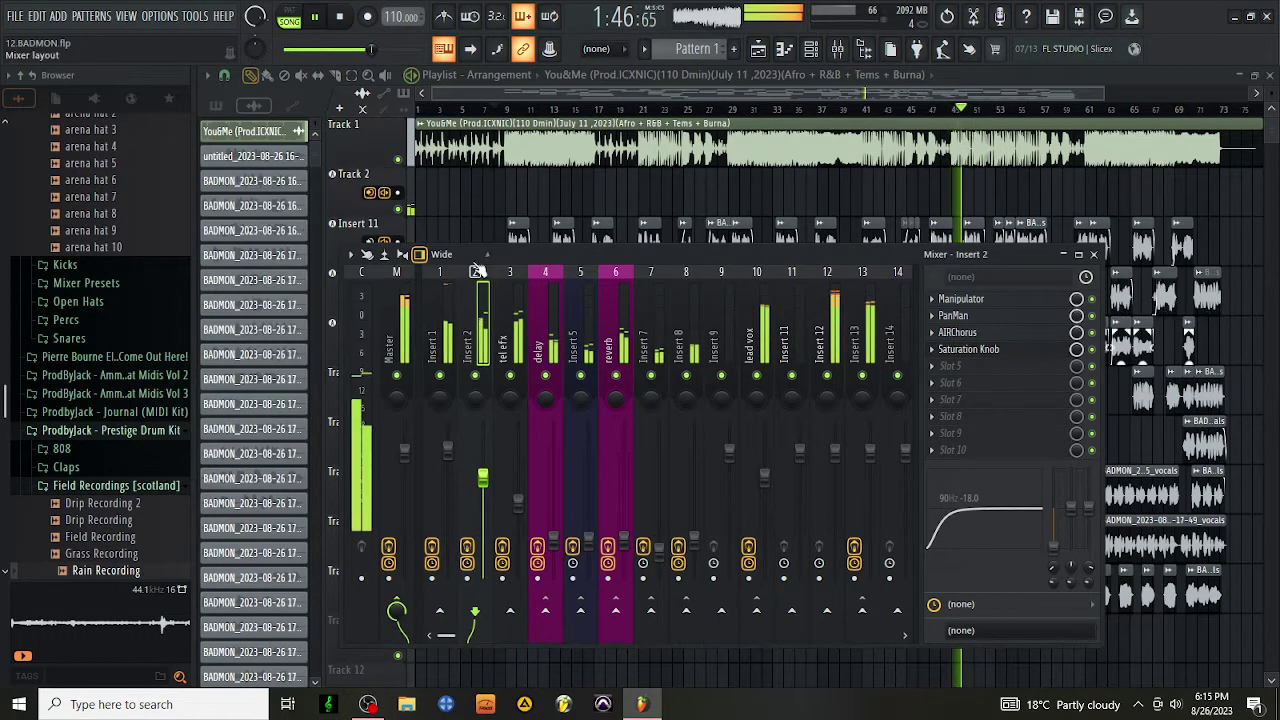
Send the tel efx channel to Insert 7 and Insert 5
click(512, 330)
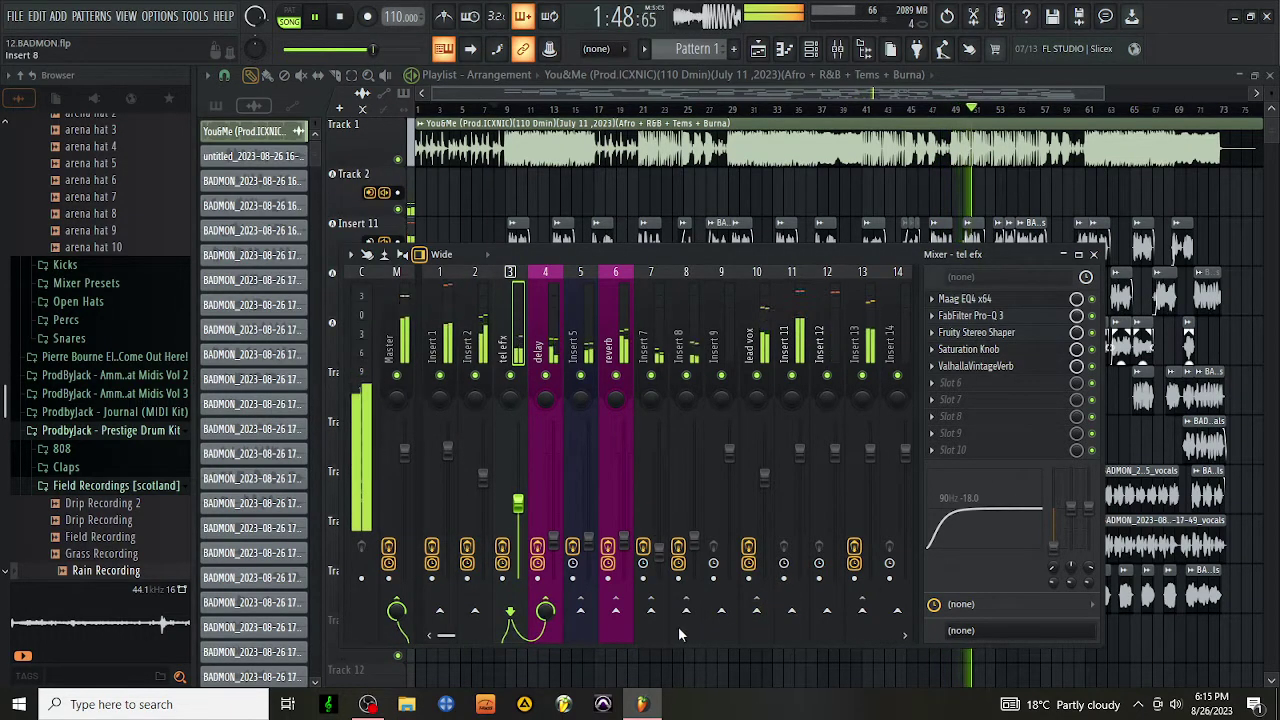
click(651, 611)
click(582, 613)
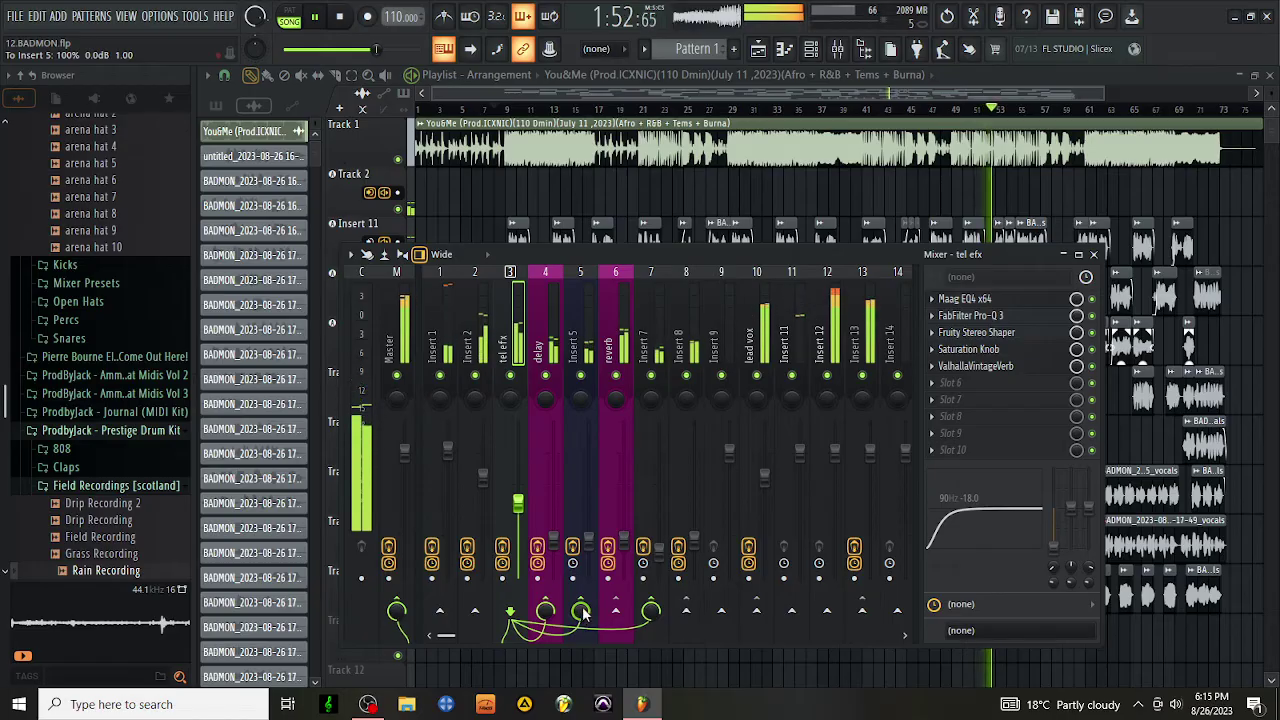
Send Insert 2 to Insert 5 and Insert 7, and select Insert 7
click(483, 335)
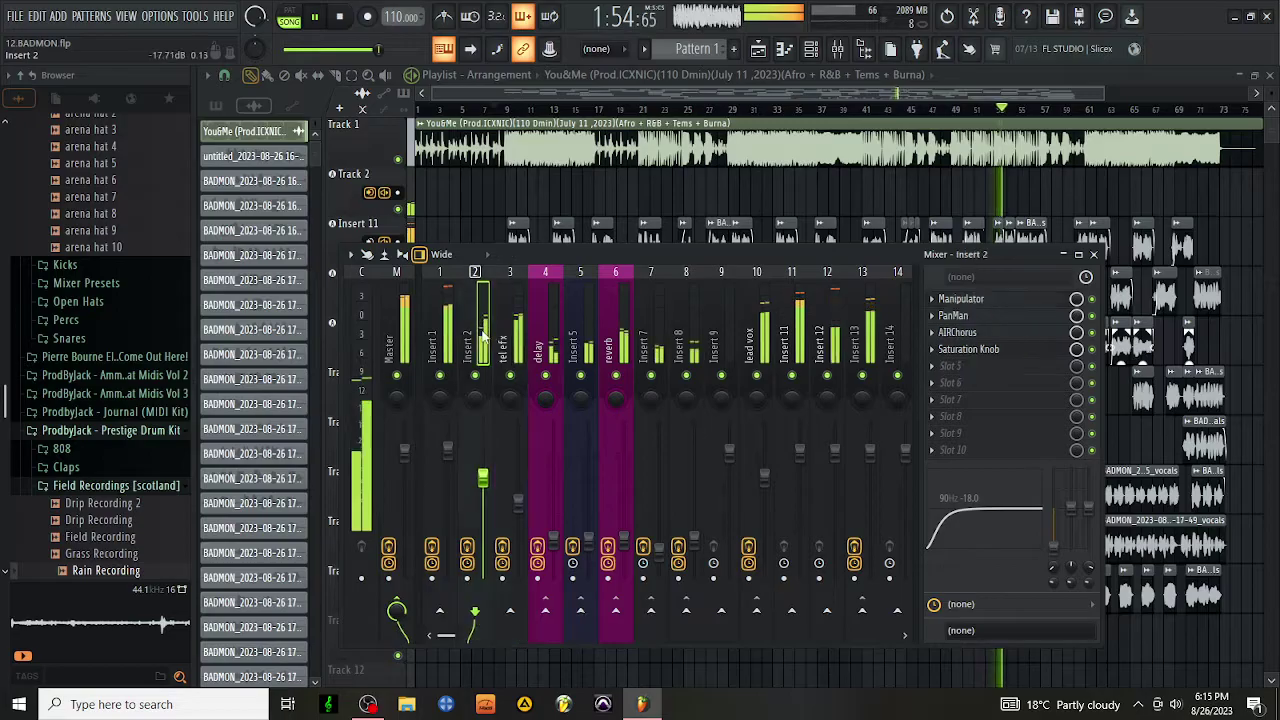
click(580, 612)
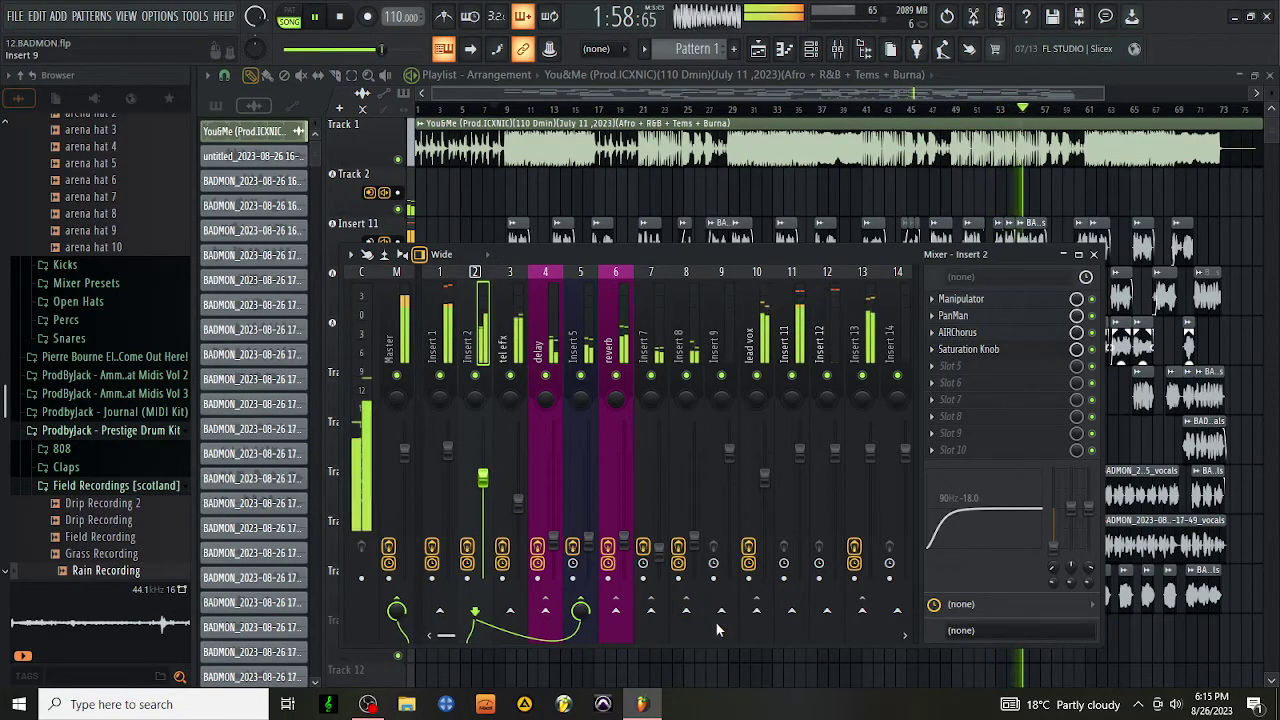
click(651, 612)
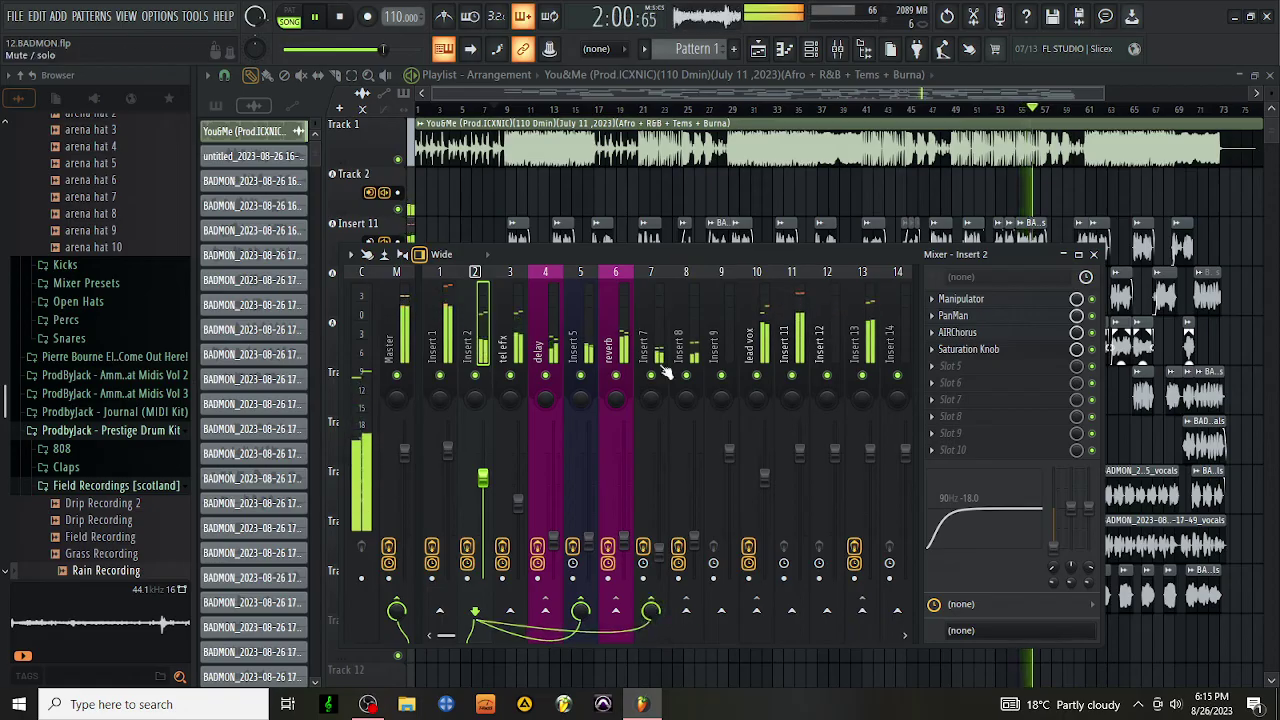
click(658, 320)
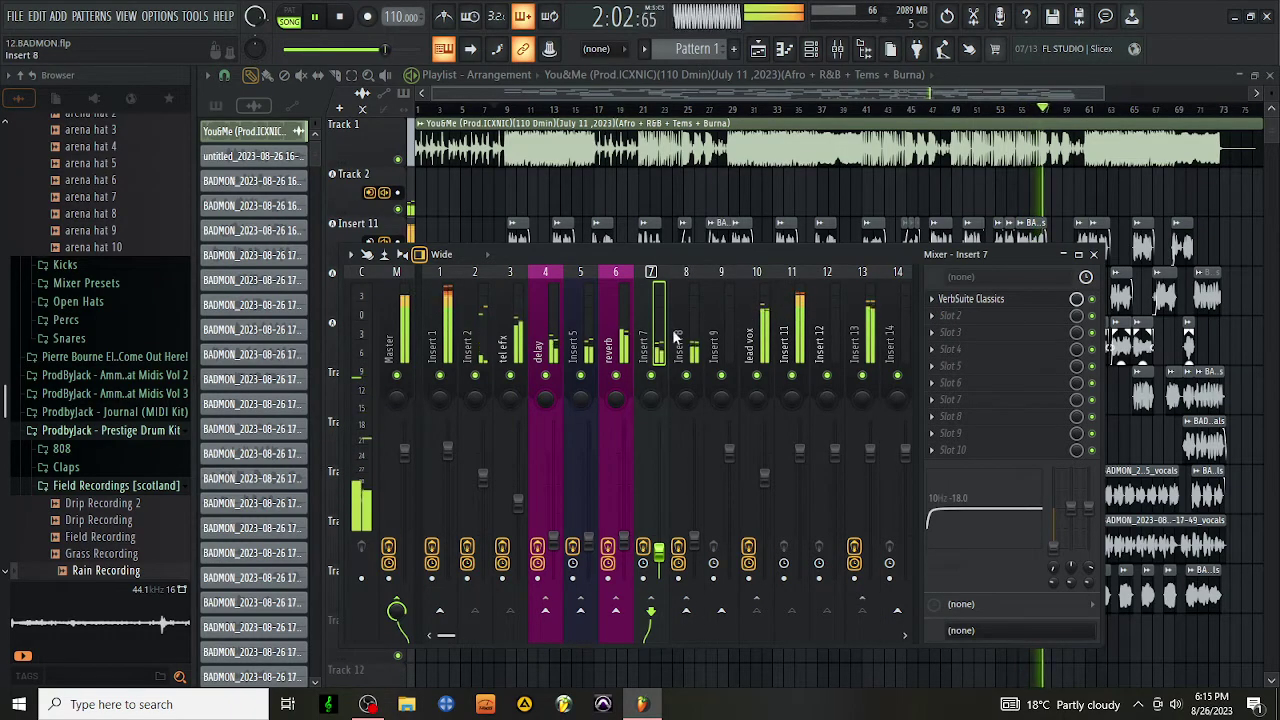
Select Insert 8 and replay the arrangement from about bar 24 to listen to the full vocal mix
click(675, 338)
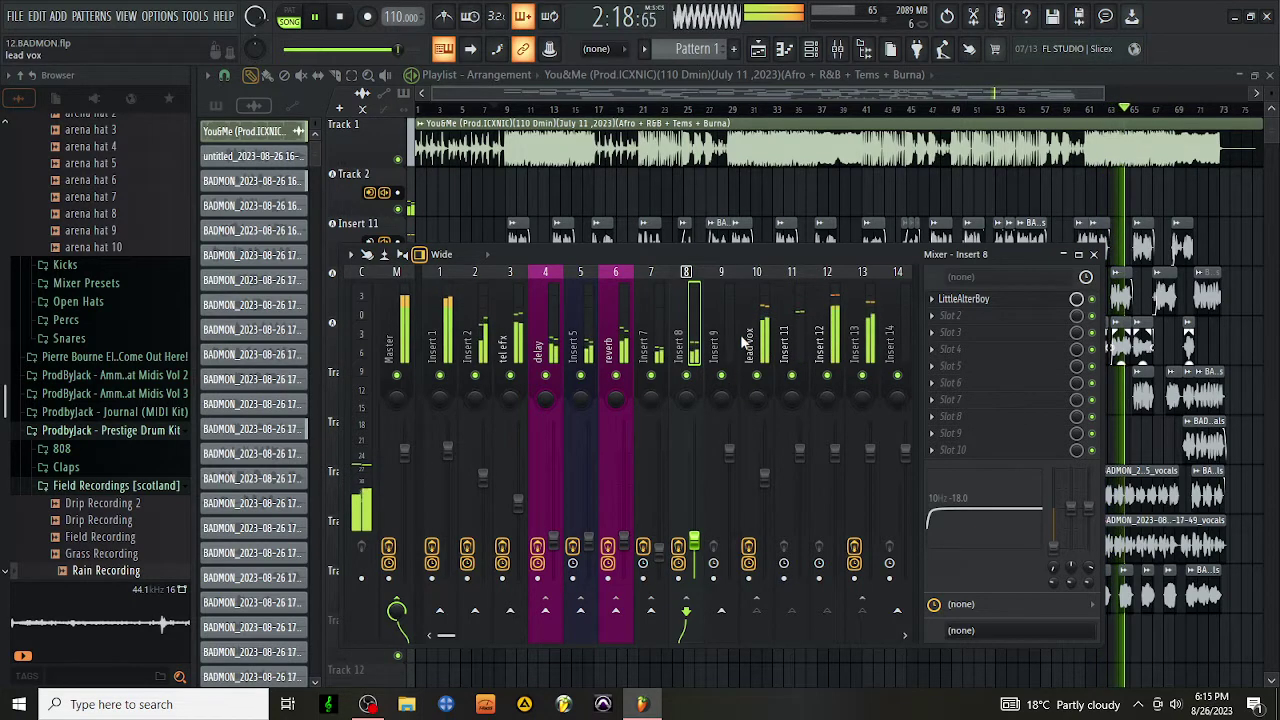
click(720, 98)
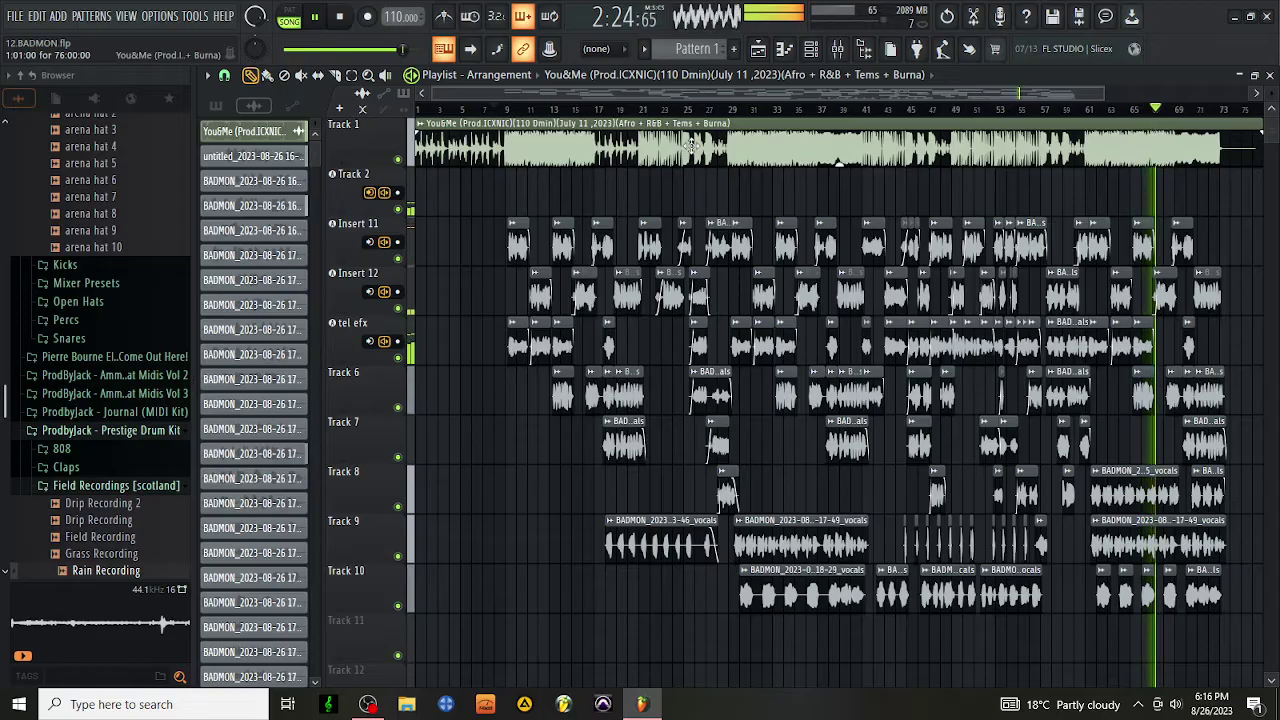
click(684, 108)
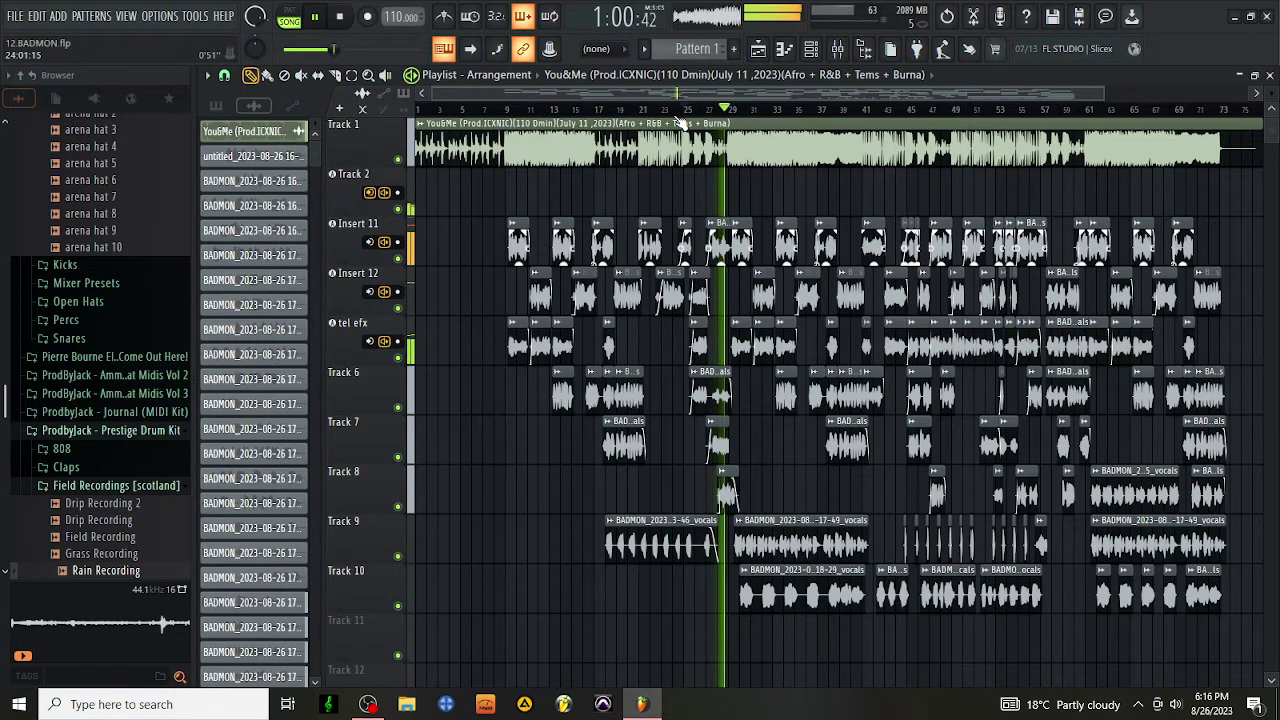
click(678, 118)
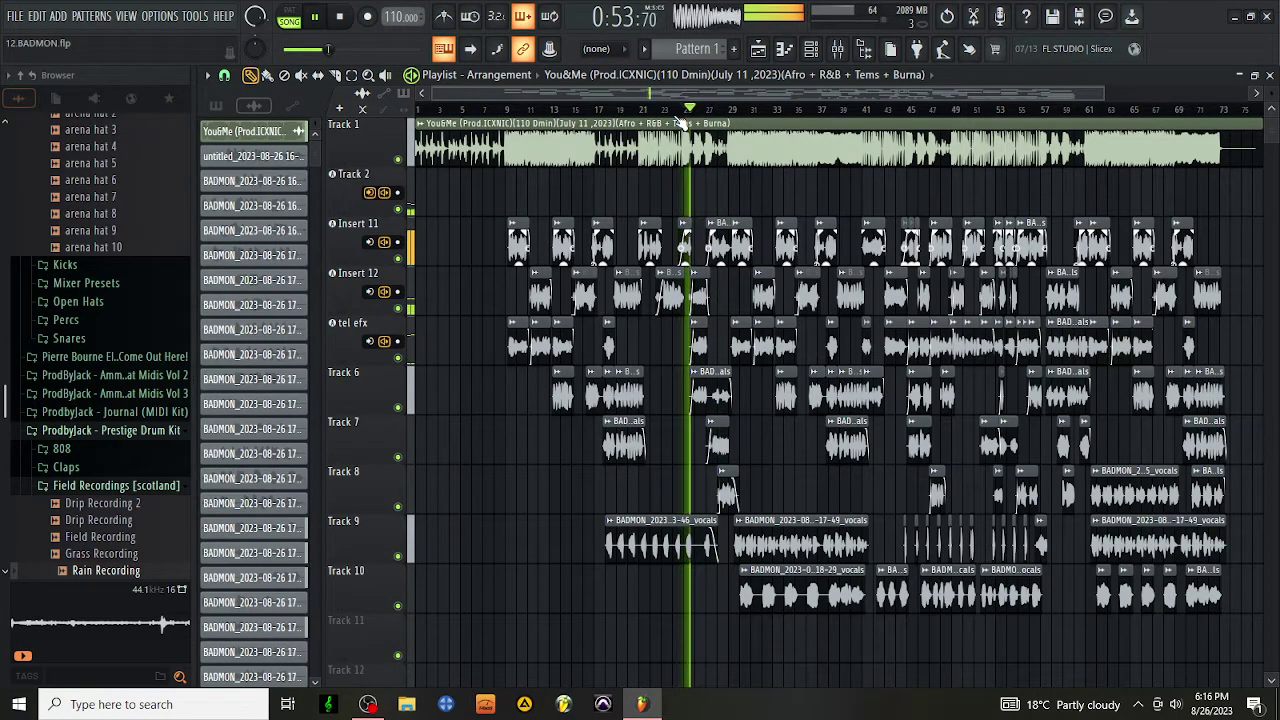
key(space)
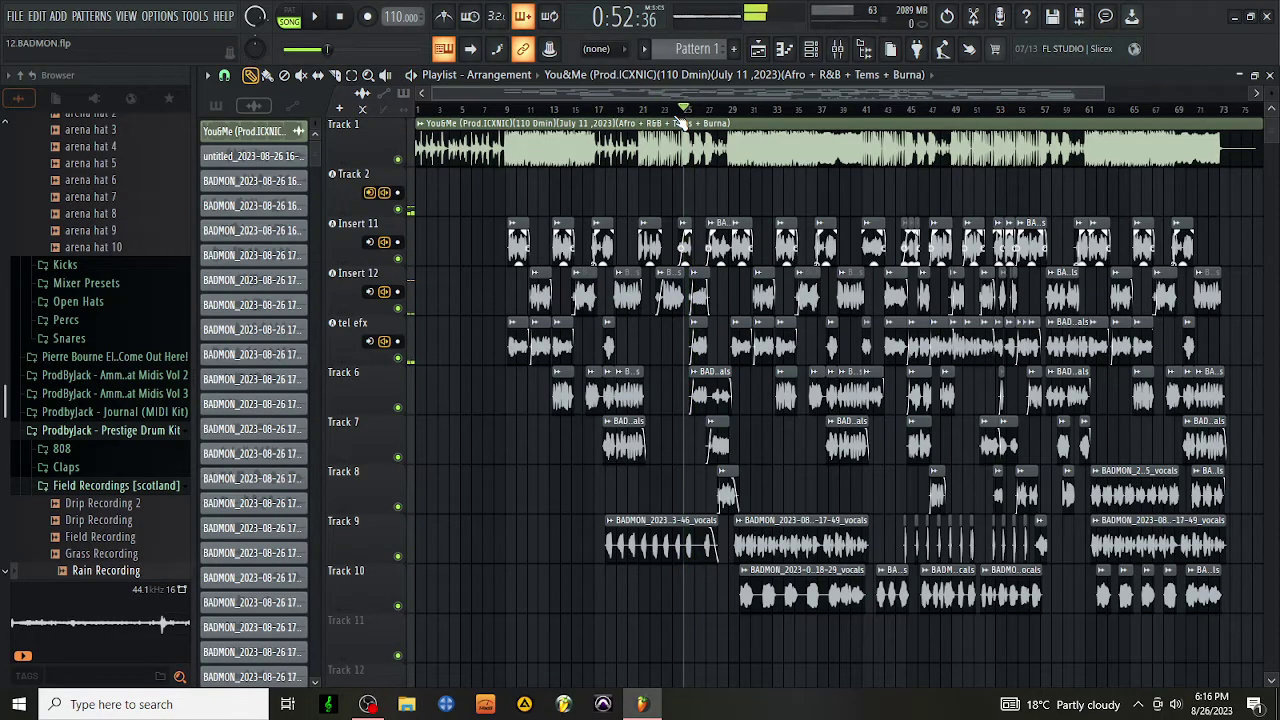
key(space)
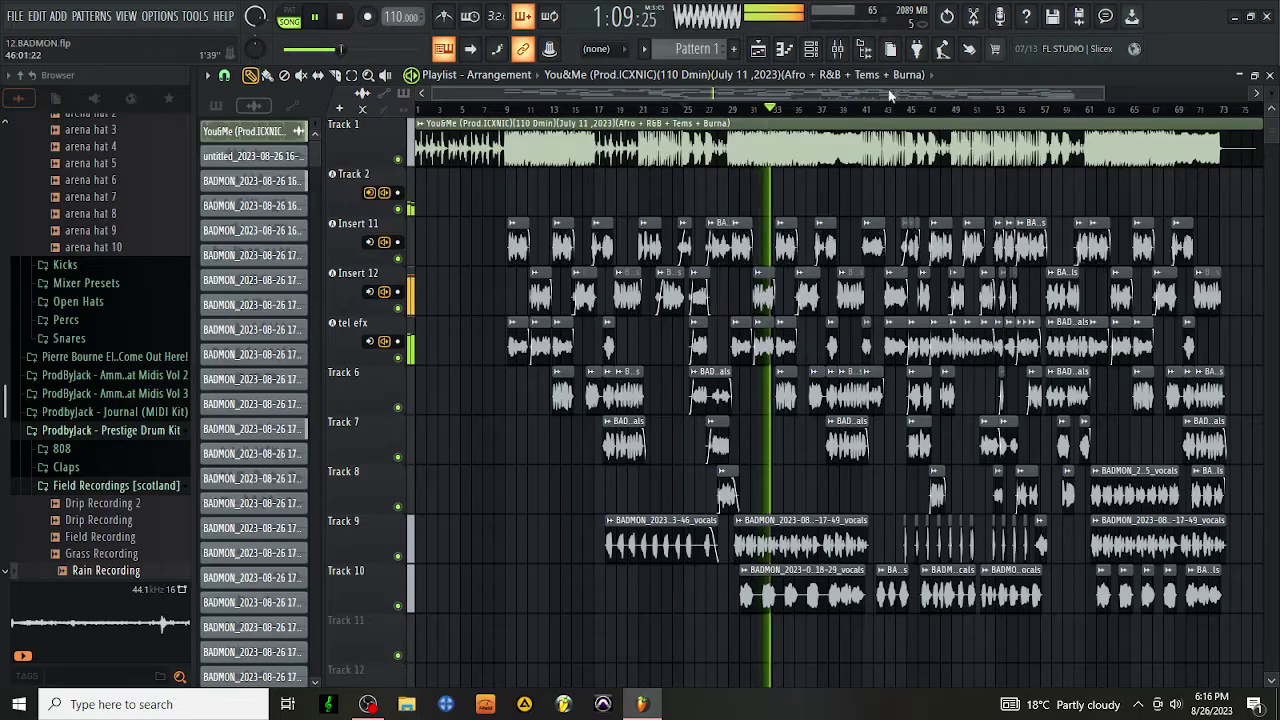
Check the loudness in the FabFilter Pro-L 2 limiter on the Master channel during playback, and stop the song
click(838, 48)
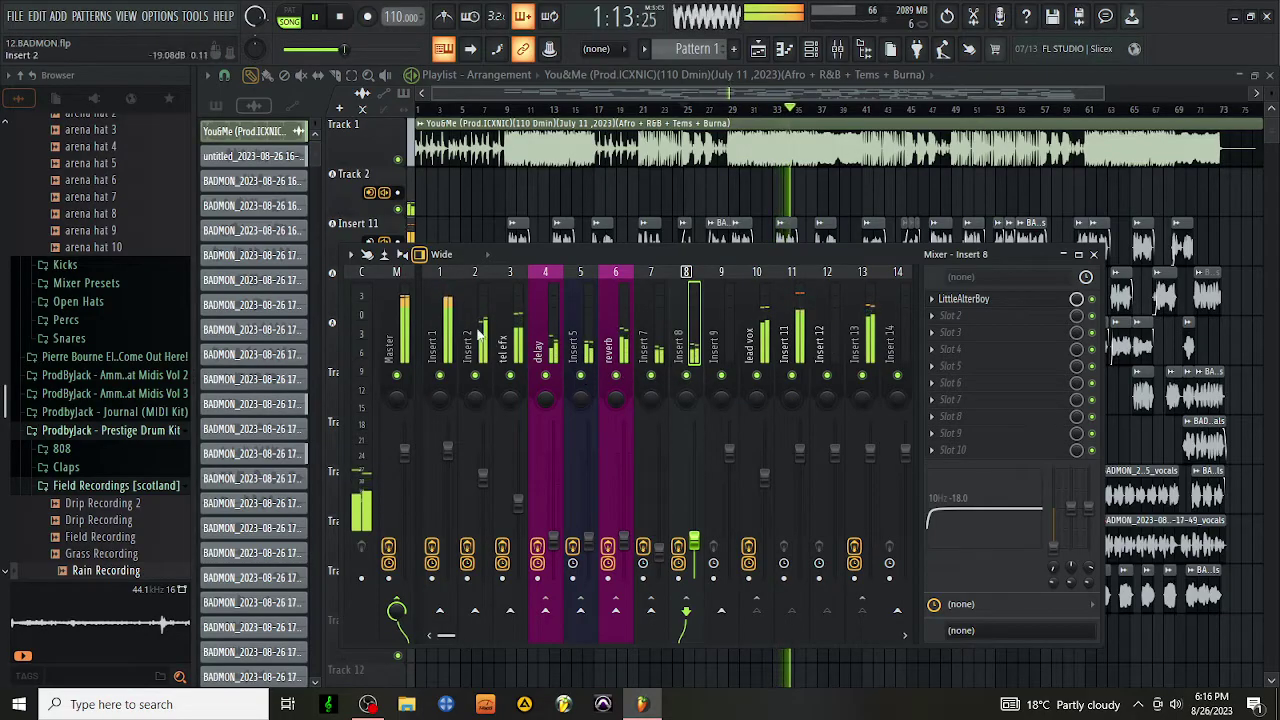
click(400, 330)
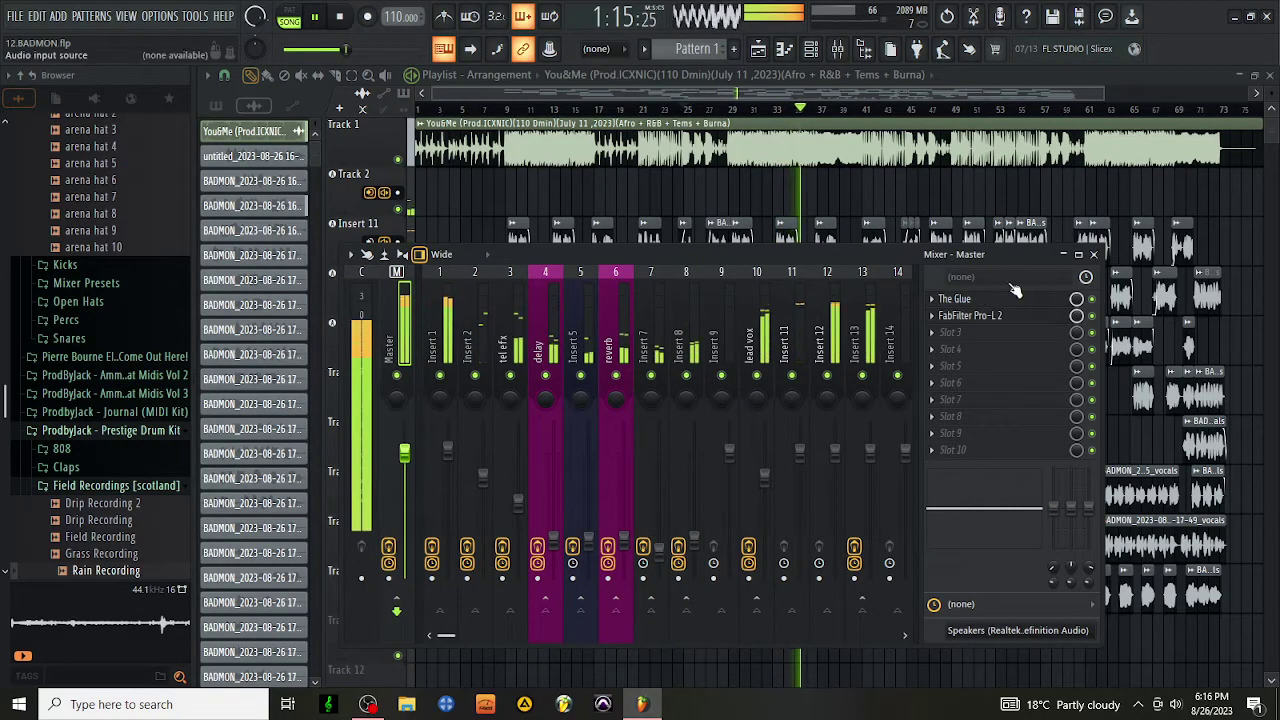
click(1000, 318)
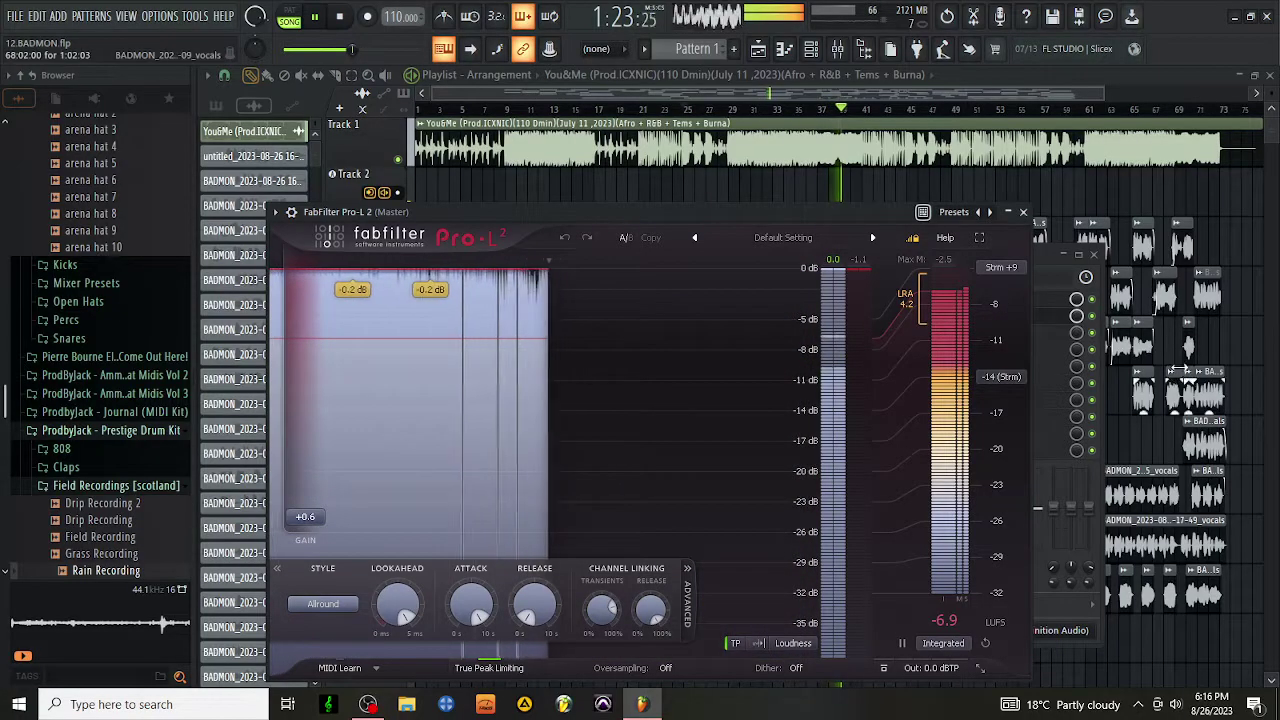
key(space)
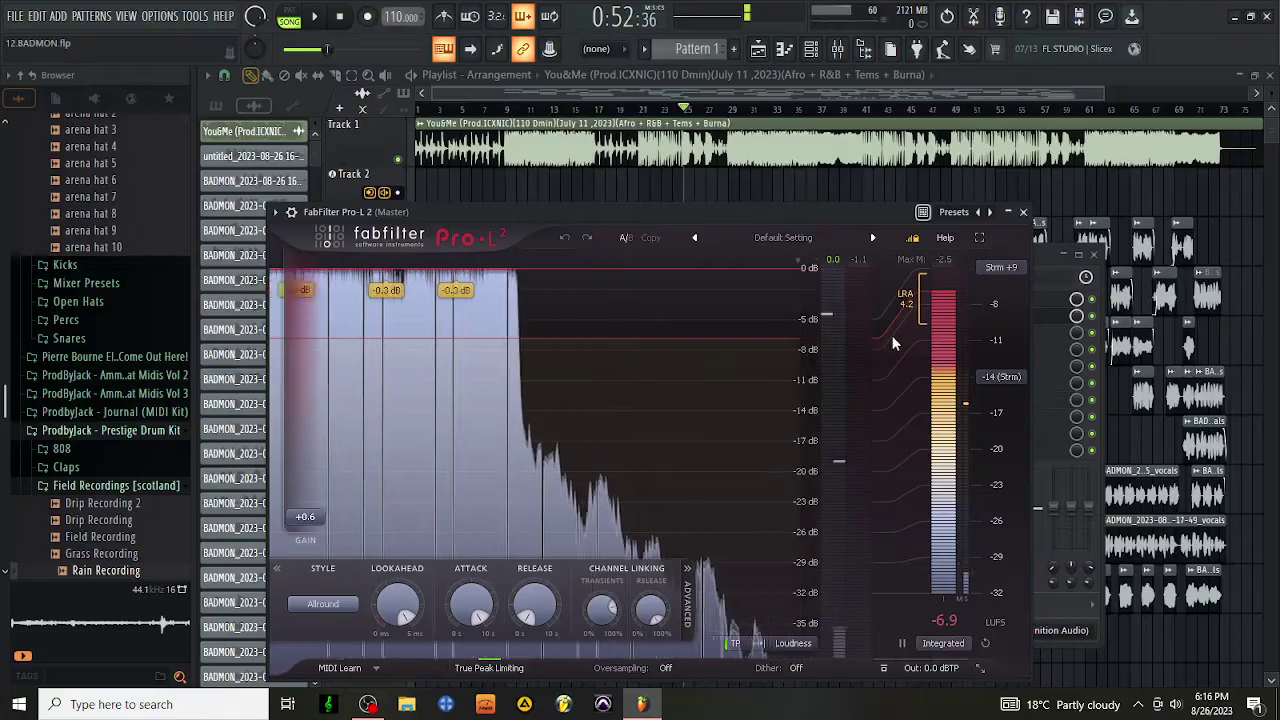
click(369, 704)
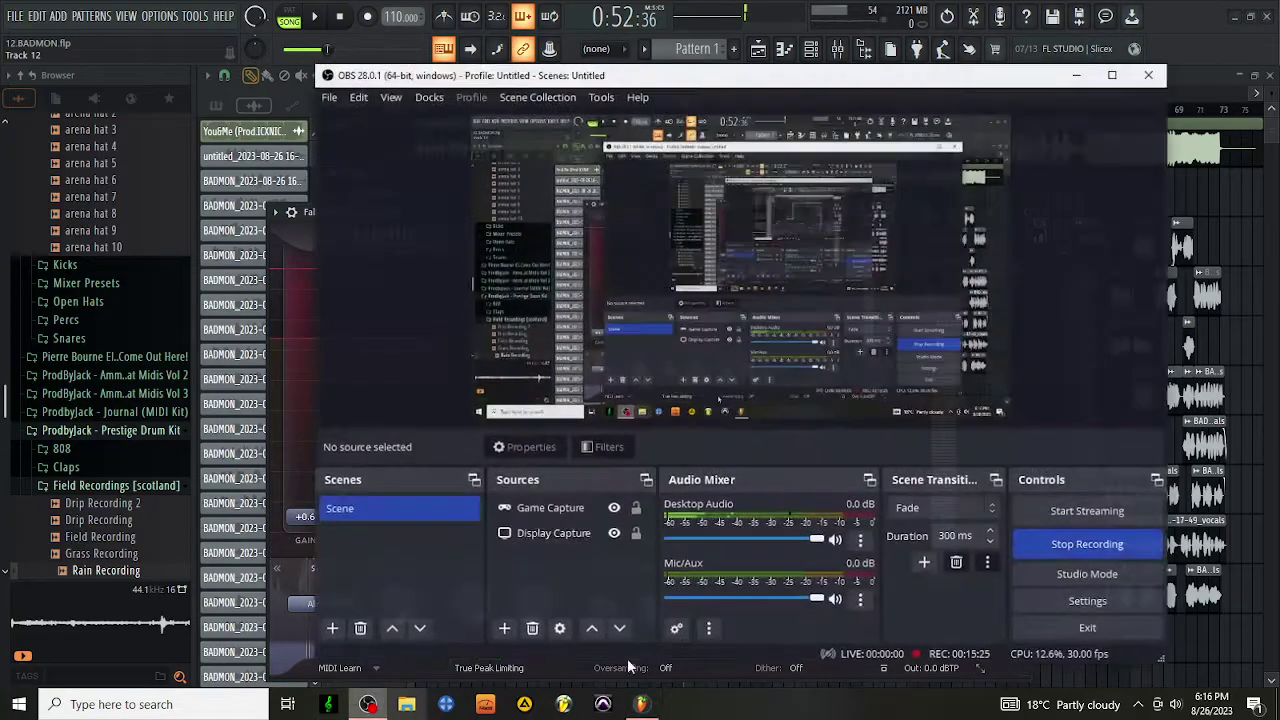